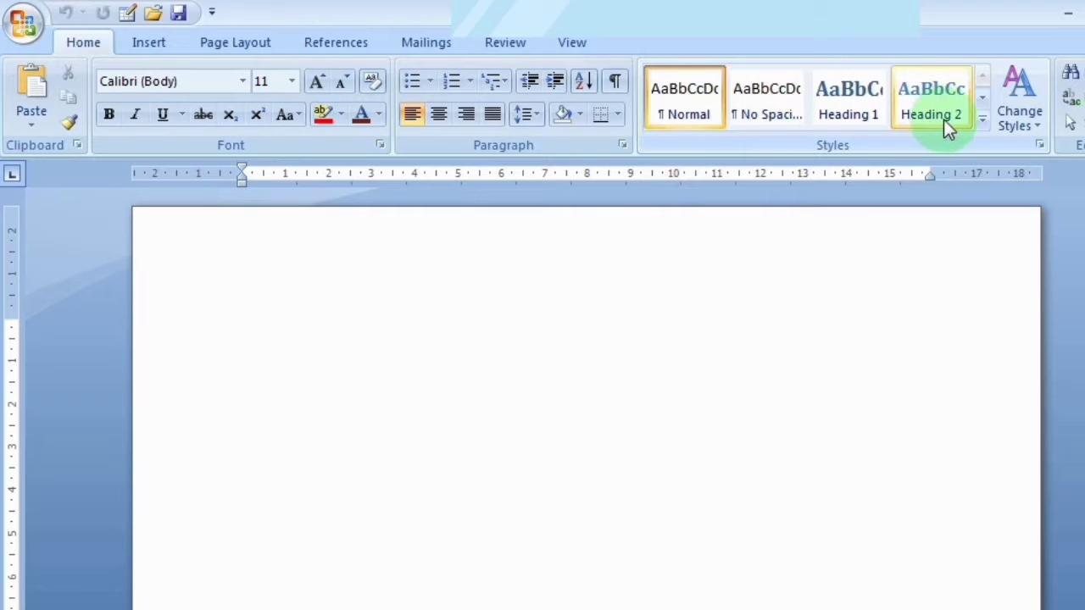
pyautogui.click(982, 125)
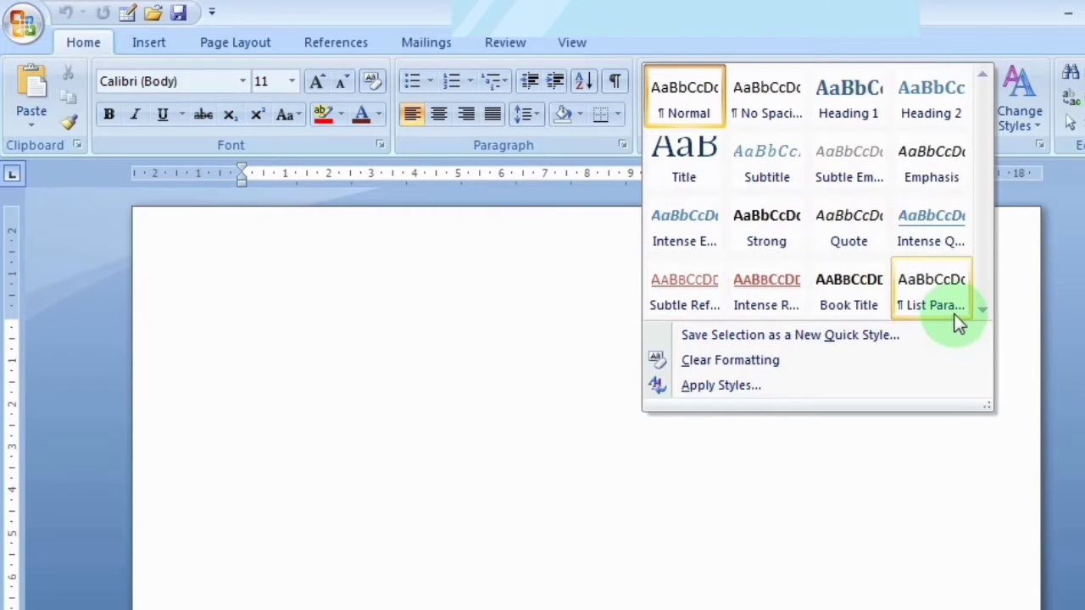
pyautogui.click(848, 417)
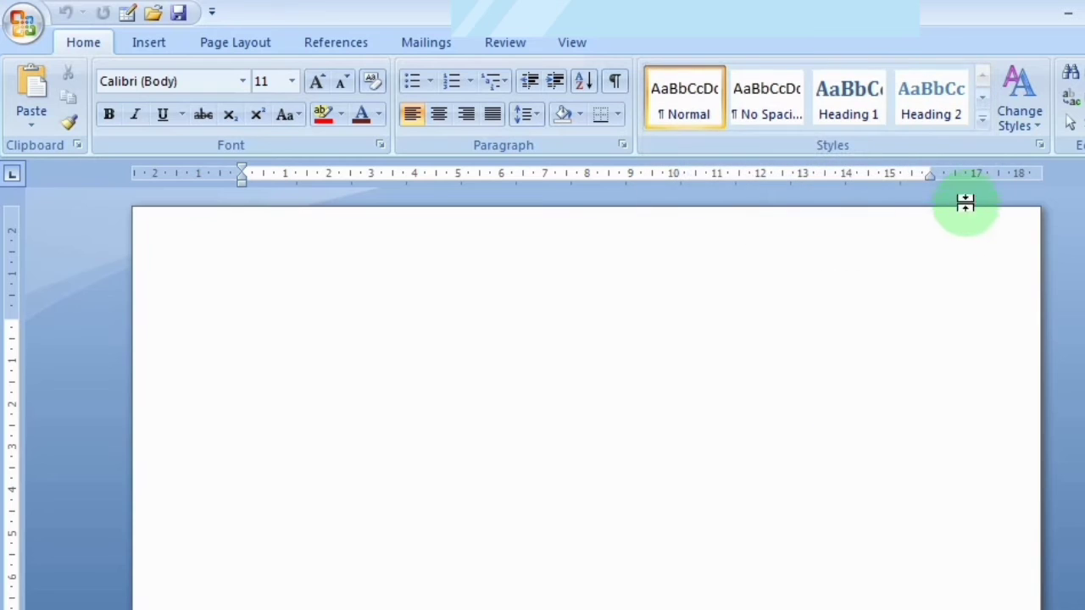
# Apply the built-in Office Classic 2 theme fonts to the blank document
pyautogui.click(1029, 114)
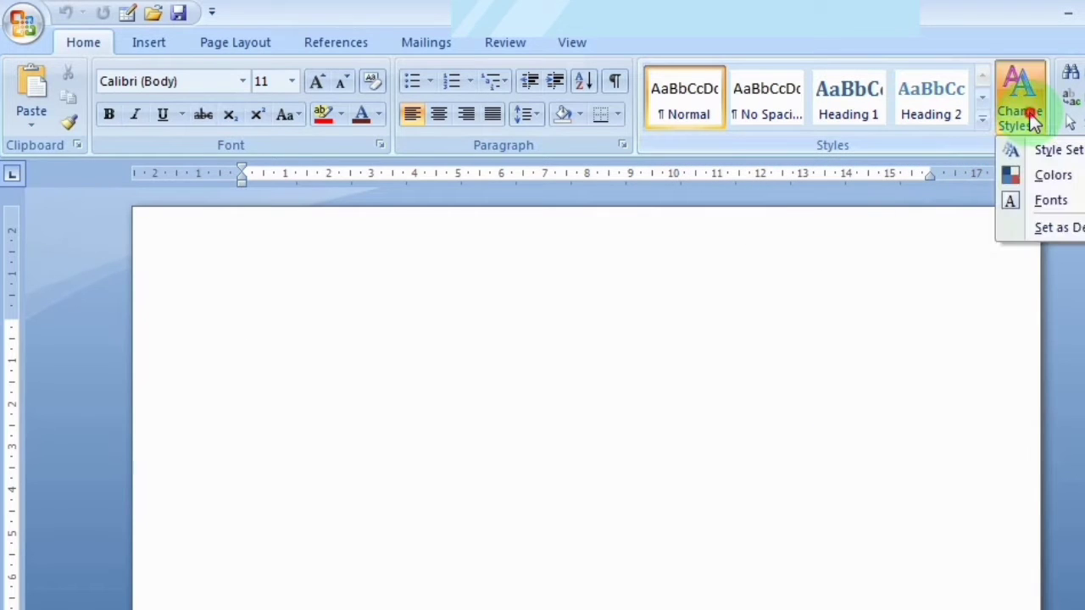
pyautogui.moveTo(1034, 158)
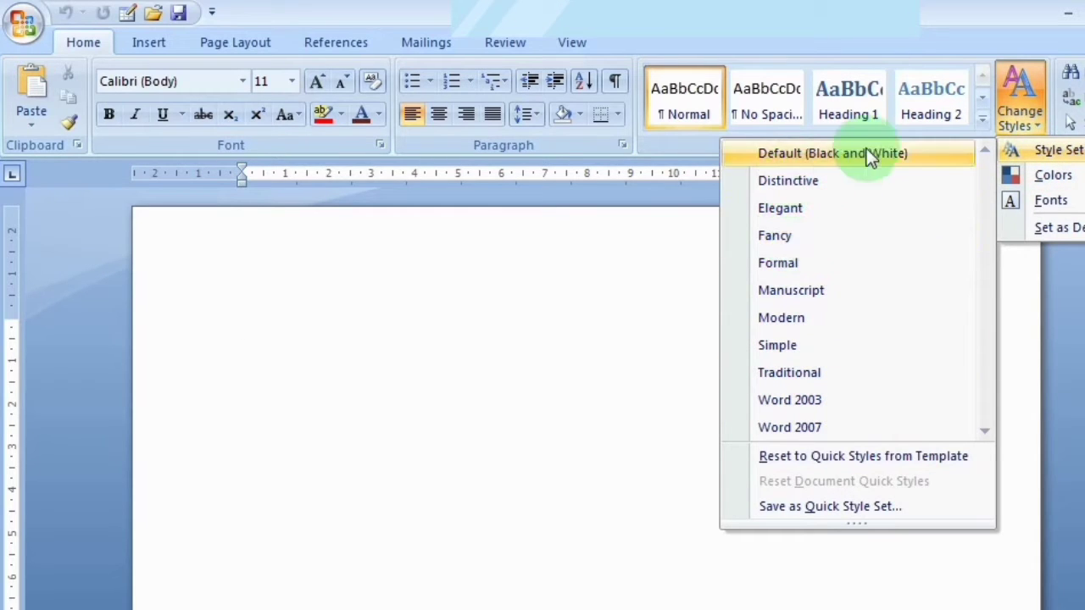
pyautogui.moveTo(1055, 182)
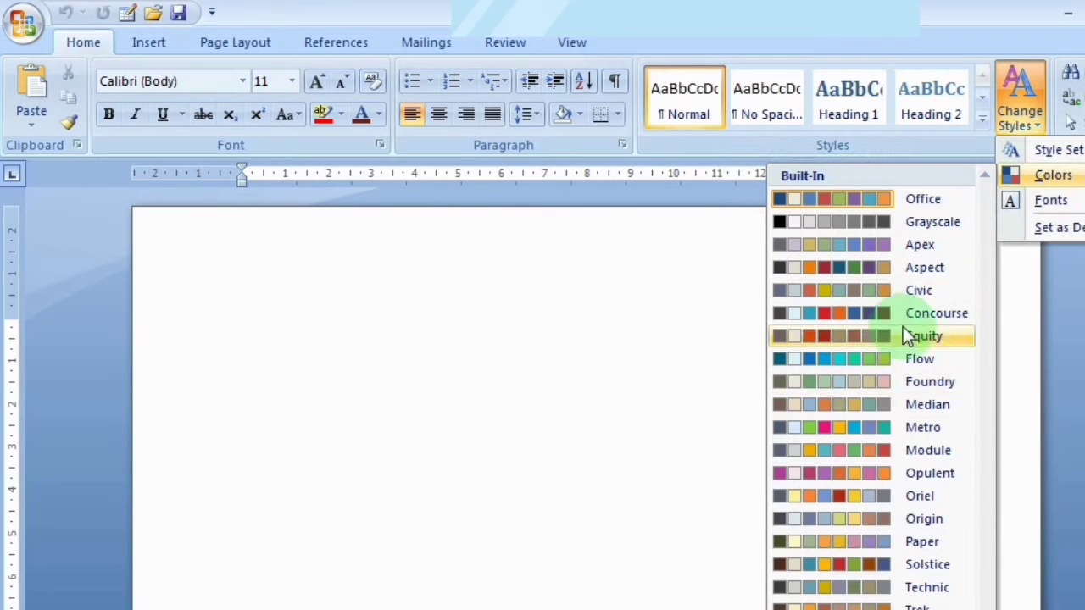
pyautogui.moveTo(1051, 201)
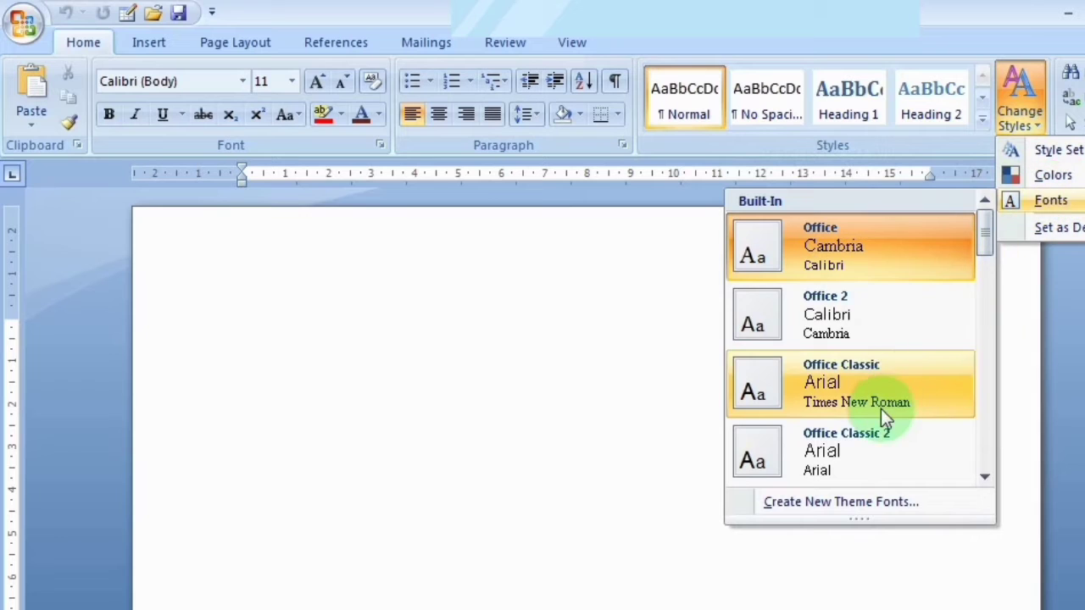
pyautogui.click(861, 426)
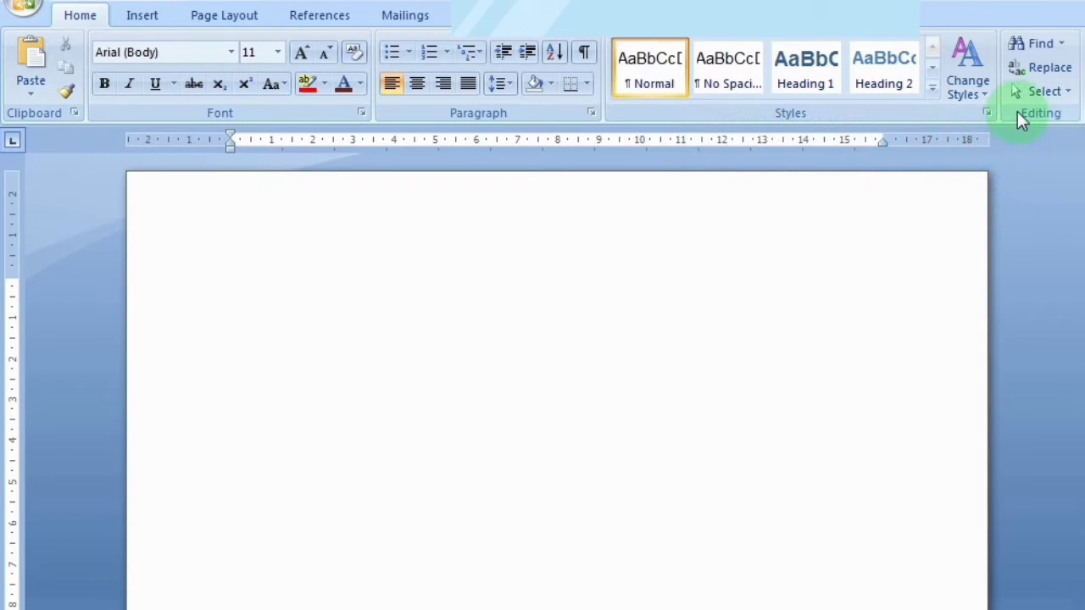
# Examine the find and replace options of the Find and Replace dialog, leaving the search fields empty, and close it
pyautogui.click(1042, 51)
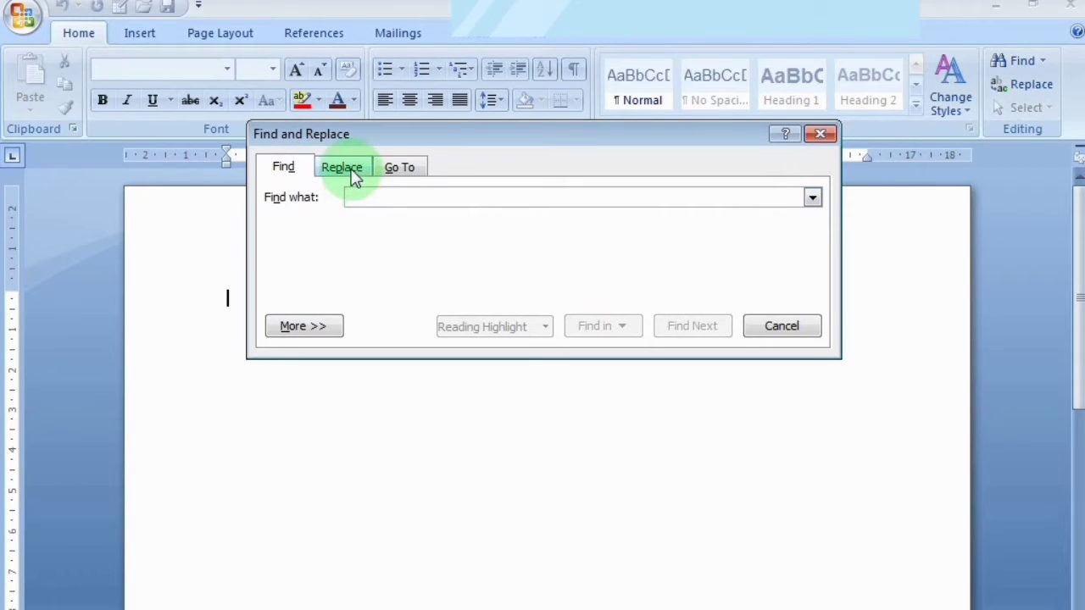
pyautogui.click(348, 168)
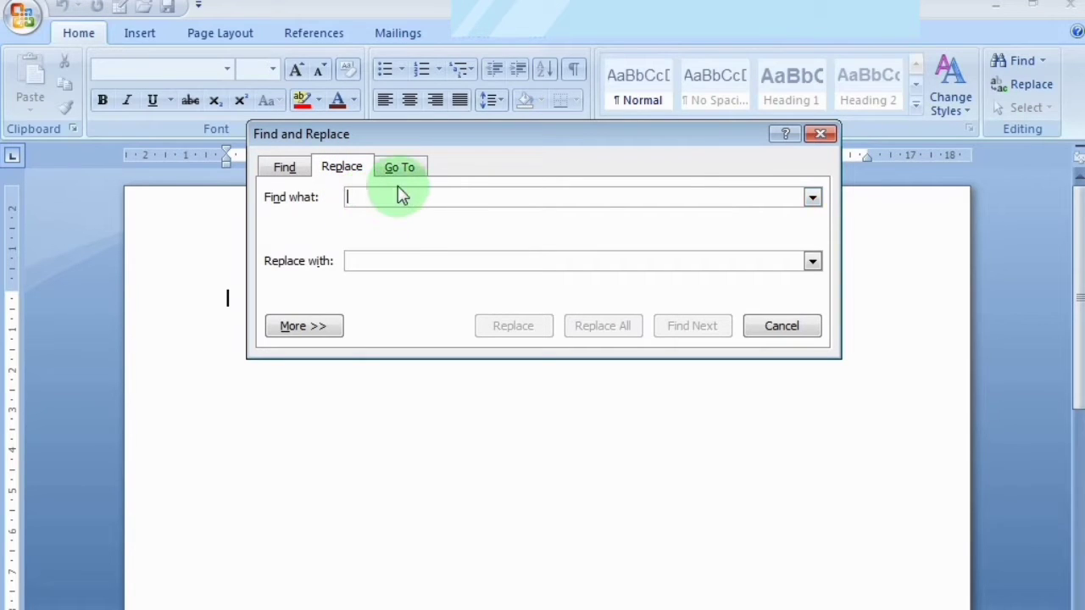
pyautogui.click(821, 135)
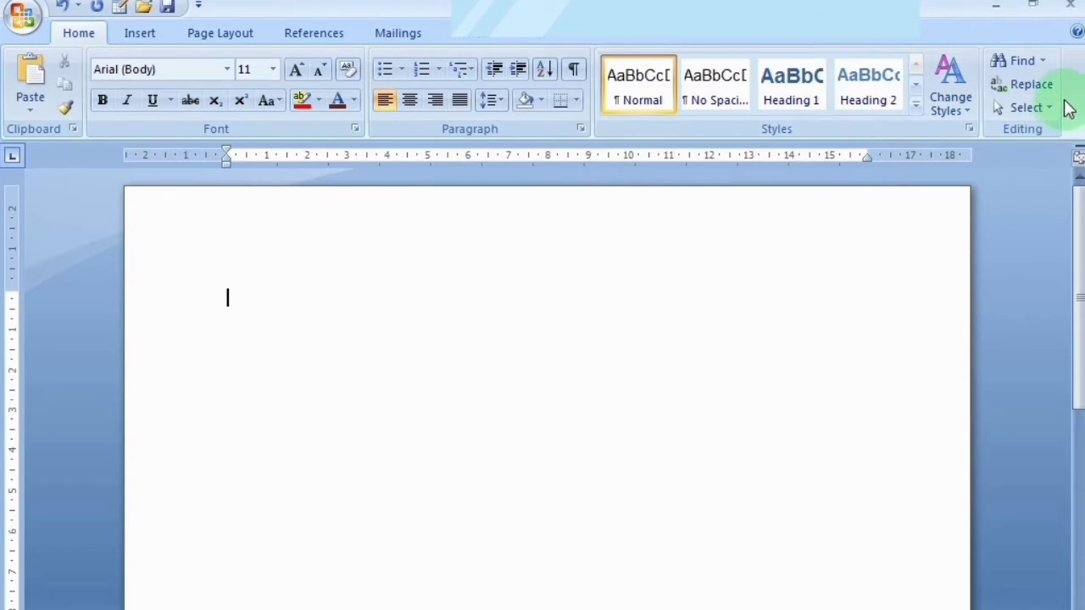
pyautogui.click(1030, 92)
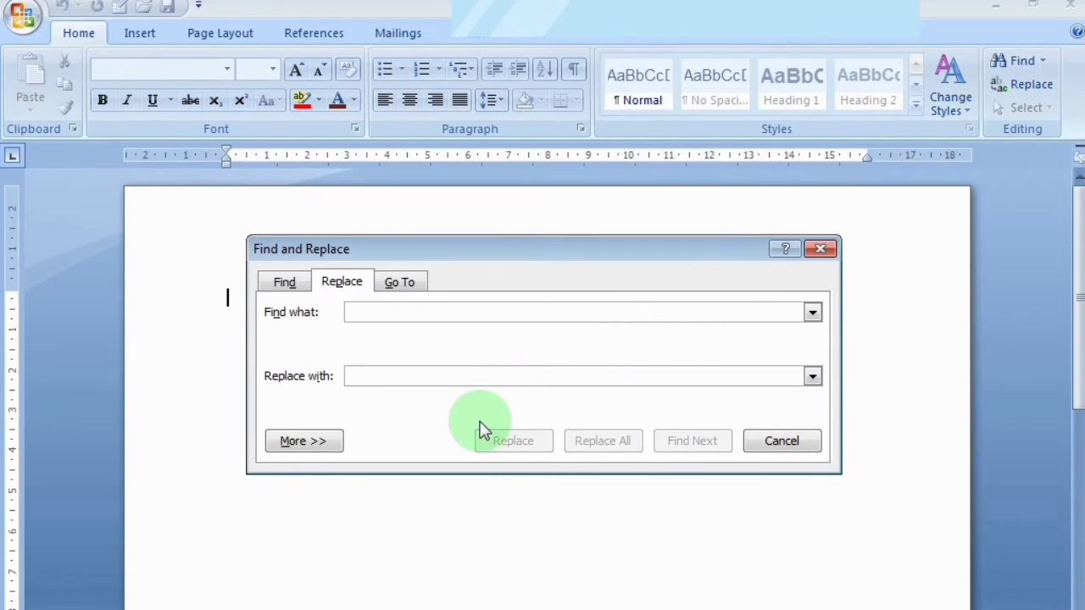
pyautogui.click(823, 250)
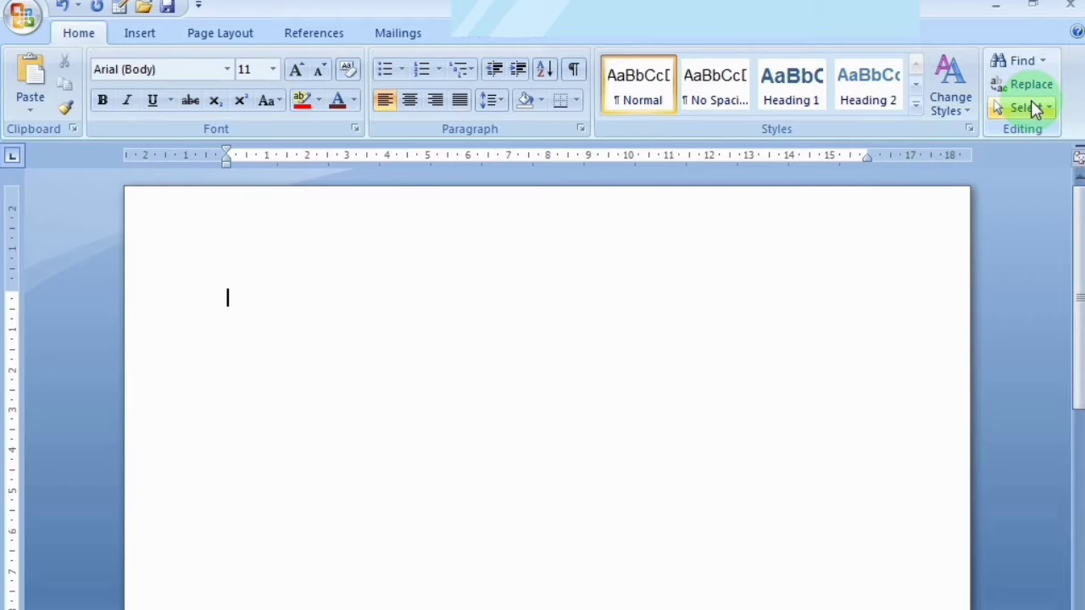
# Open the recent document "one minning wourd"
pyautogui.click(34, 13)
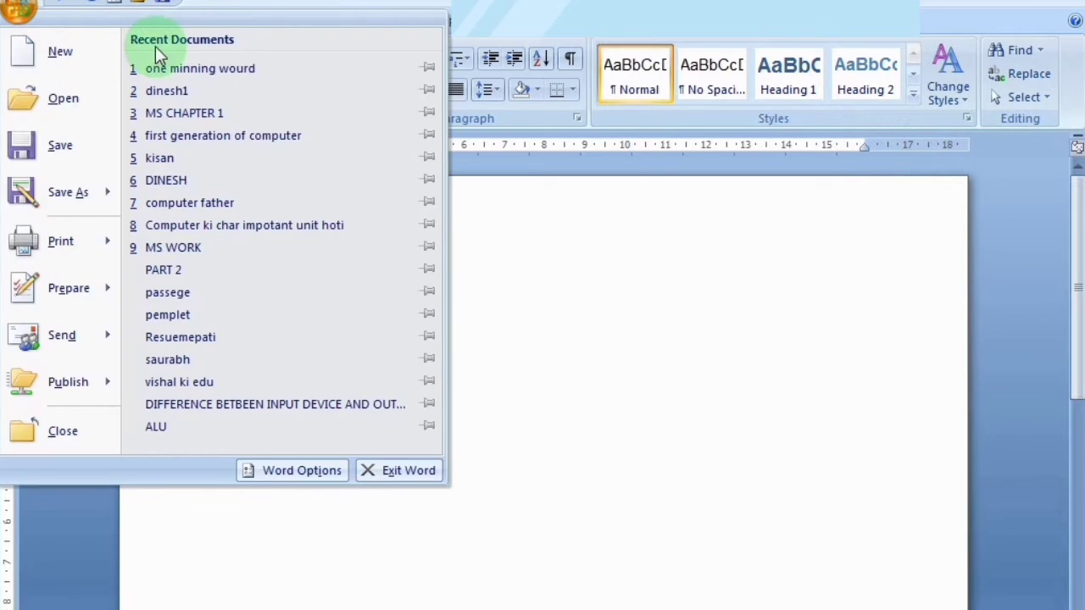
pyautogui.click(238, 69)
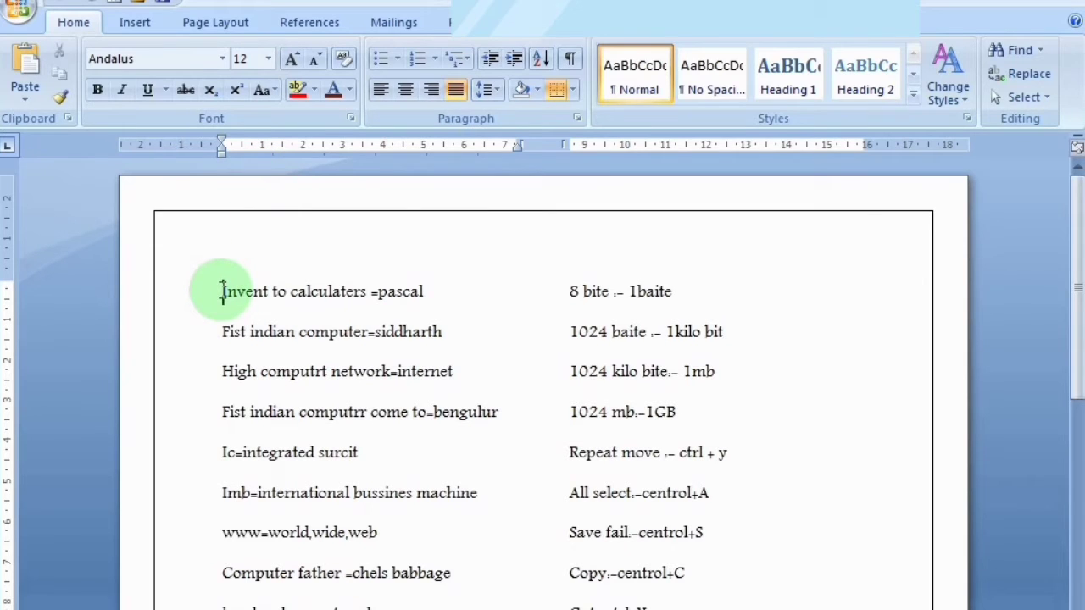
# Copy "Invent to calculaters" from the first line and paste it on a new line below "Ic=integrated surcit"
pyautogui.moveTo(221, 291); pyautogui.dragTo(335, 284)
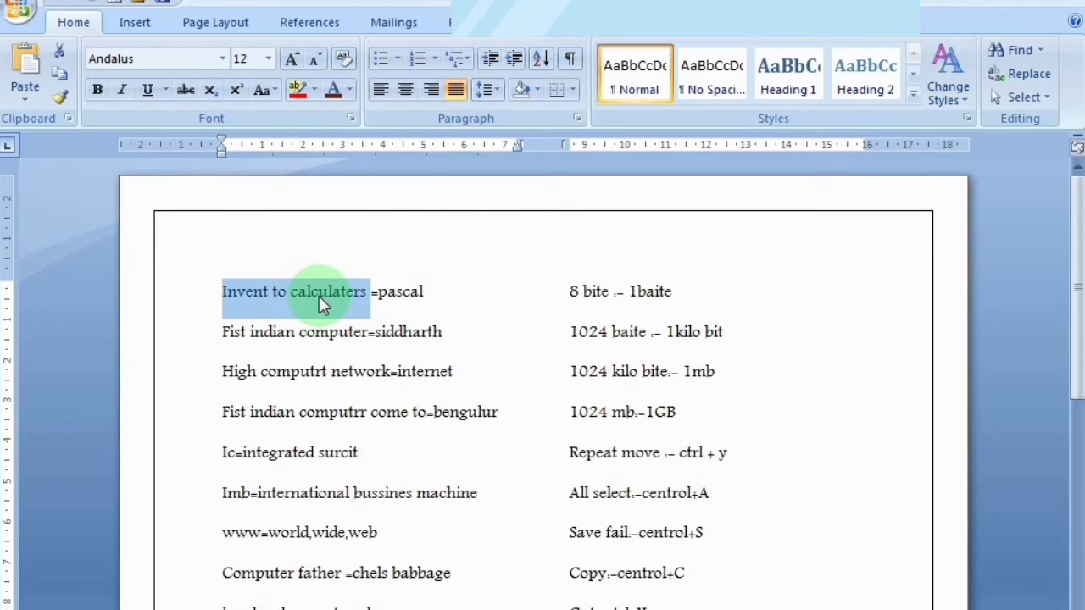
pyautogui.click(61, 80)
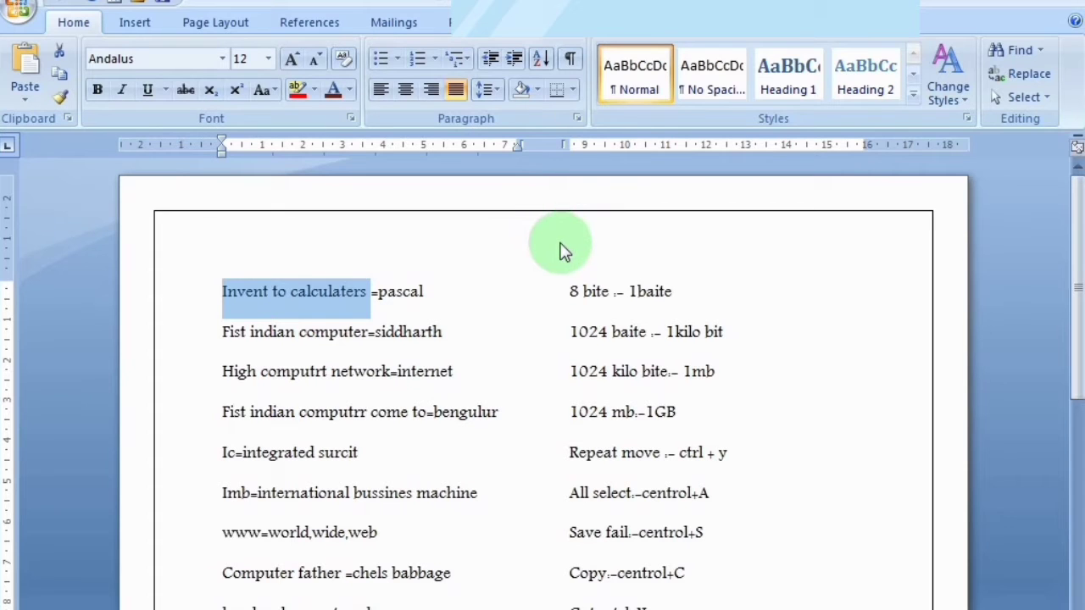
pyautogui.click(744, 454)
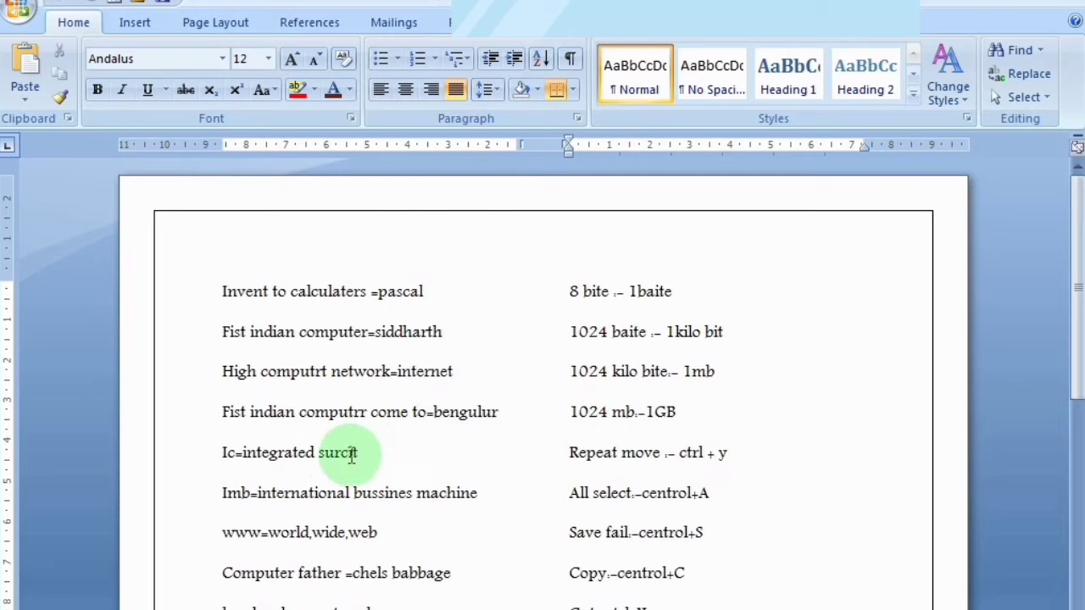
pyautogui.click(226, 471)
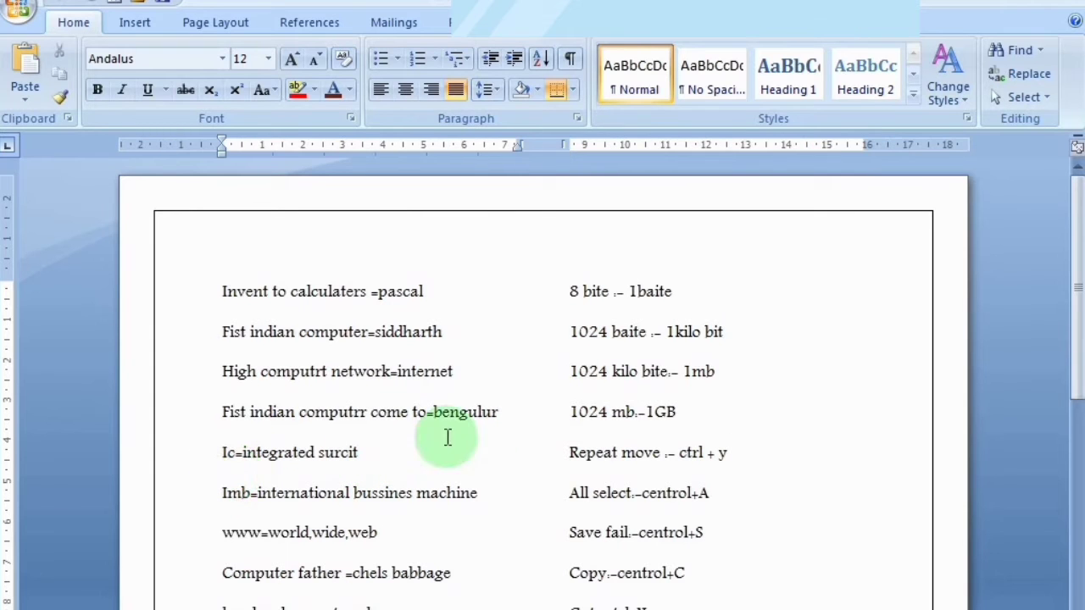
pyautogui.click(374, 453)
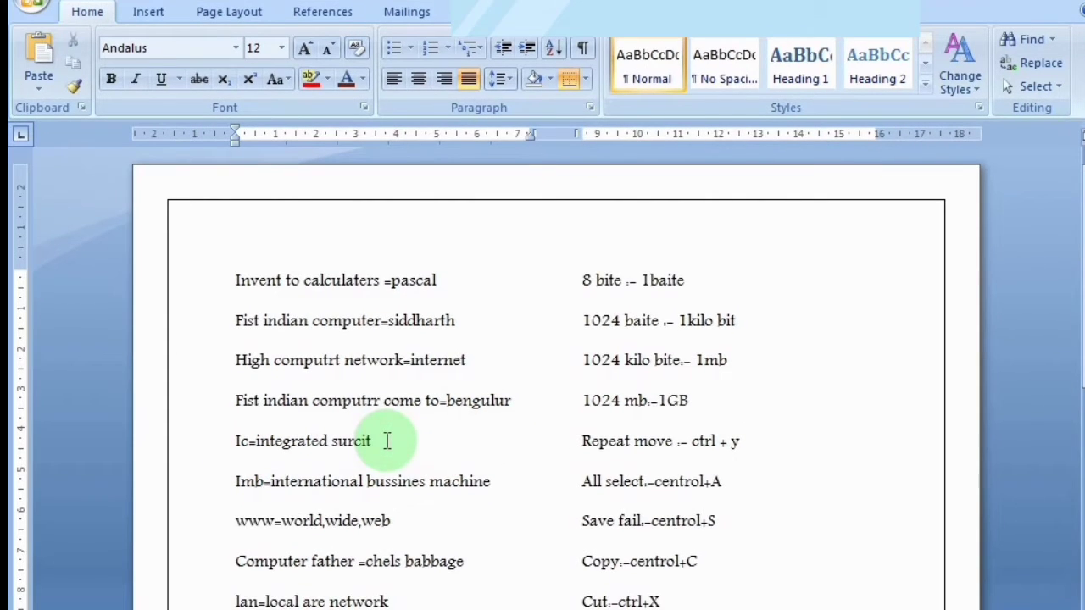
pyautogui.press('Return')
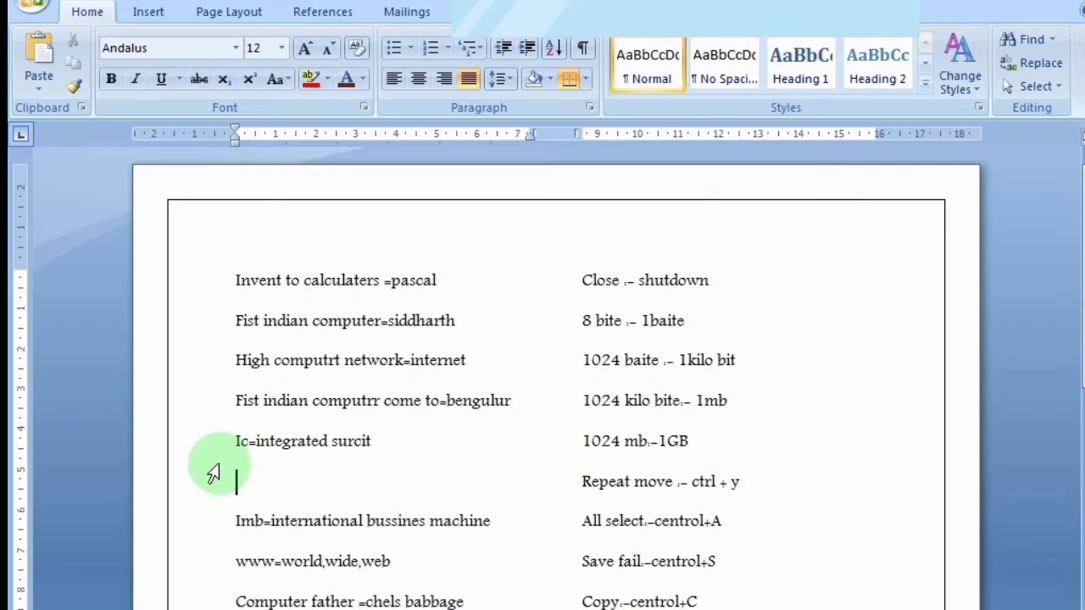
pyautogui.rightClick(236, 481)
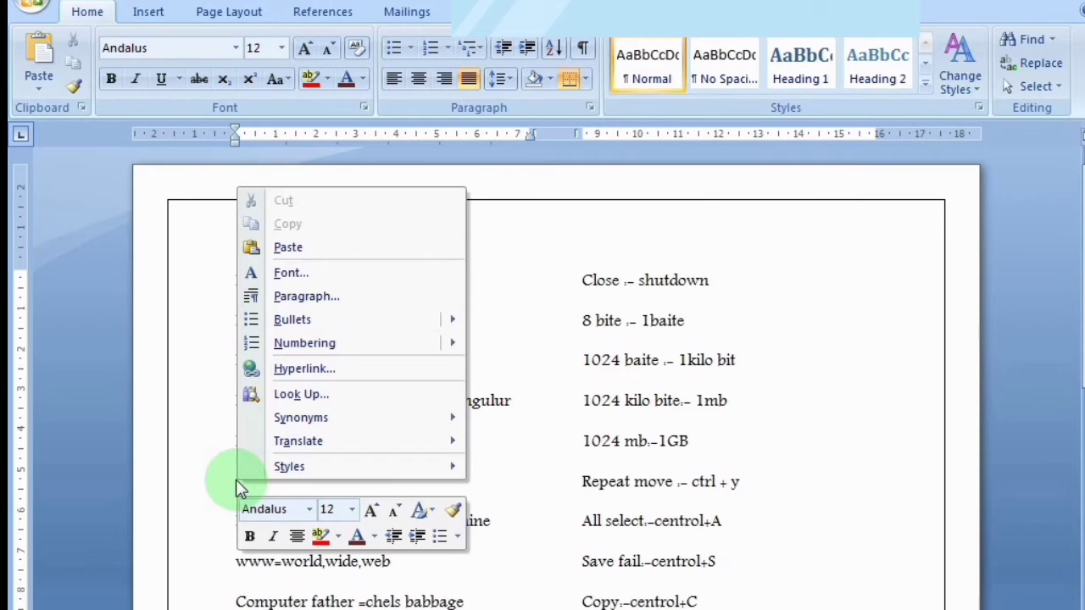
pyautogui.click(237, 481)
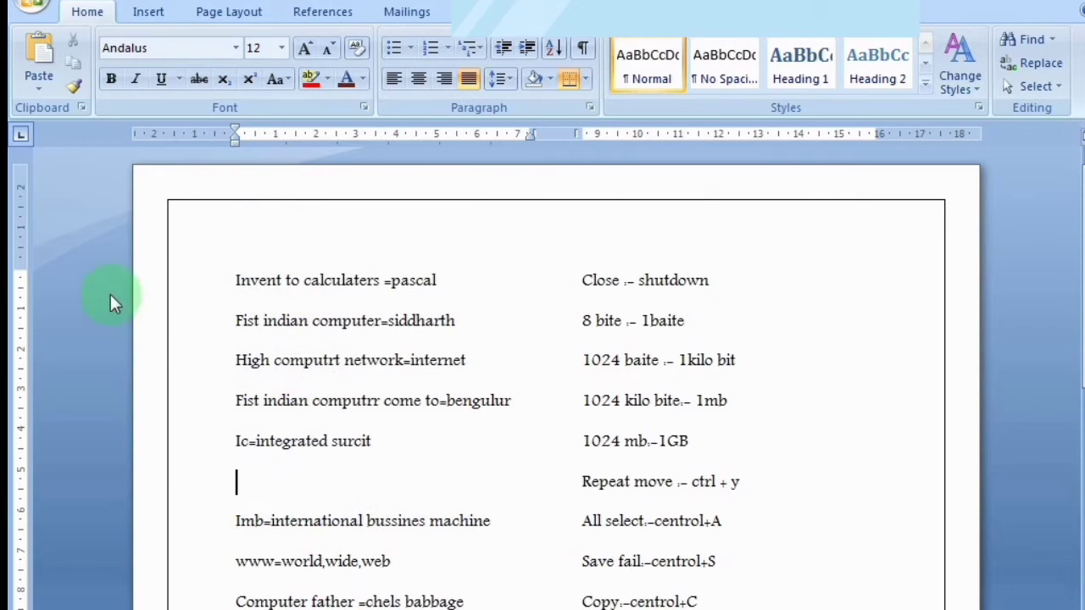
pyautogui.click(39, 66)
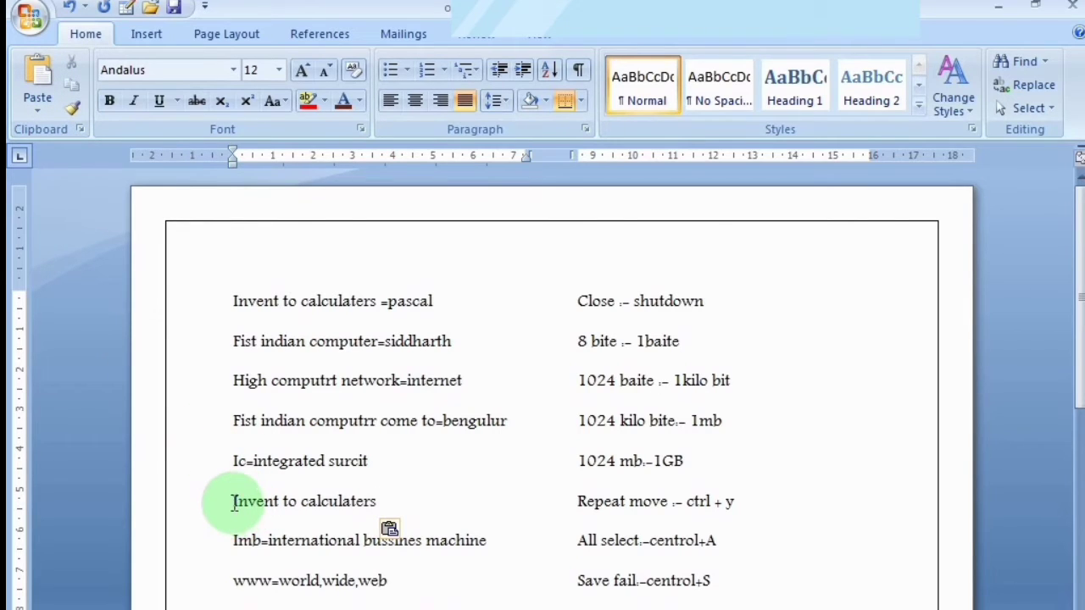
# Delete the pasted "Invent to calculaters" line below "Ic=integrated surcit"
pyautogui.moveTo(234, 502); pyautogui.dragTo(350, 502)
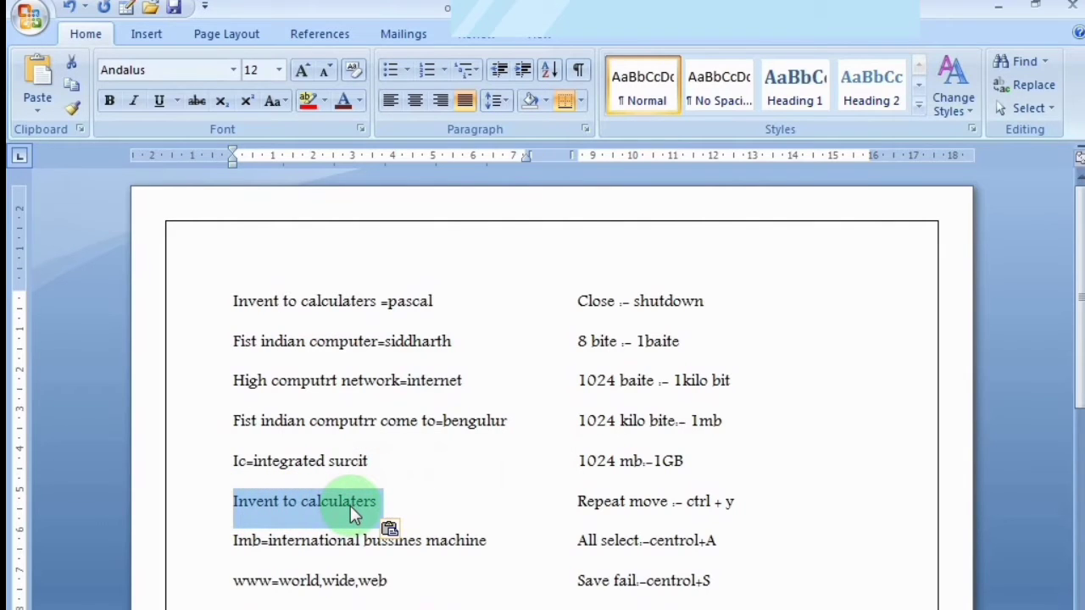
pyautogui.press('Delete')
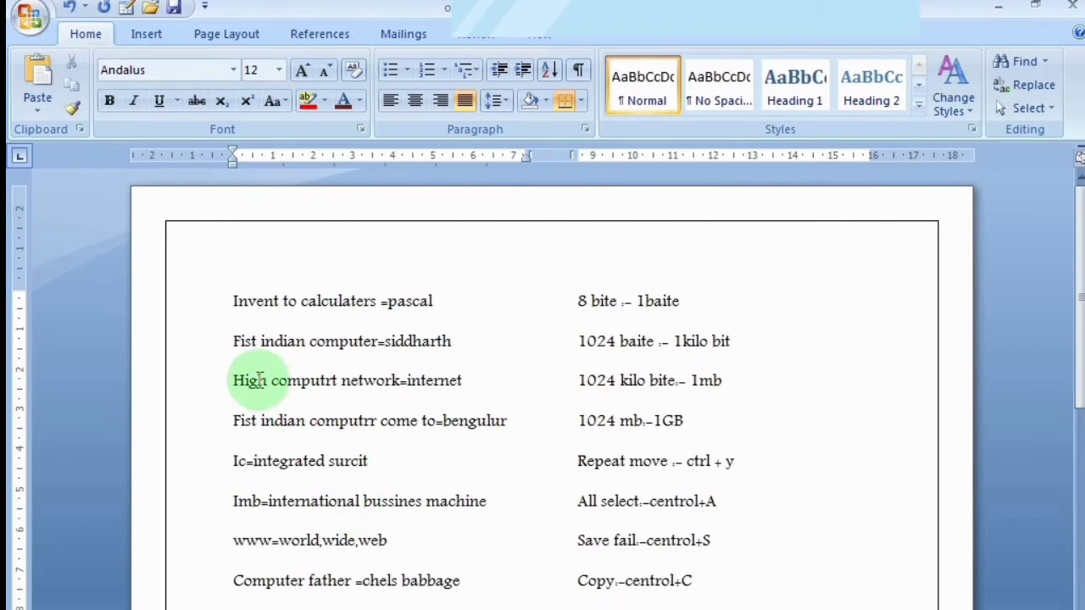
# Cut the whole first line, "Invent to calculaters =pascal", from the document
pyautogui.click(234, 302)
pyautogui.moveTo(234, 302); pyautogui.dragTo(430, 310)
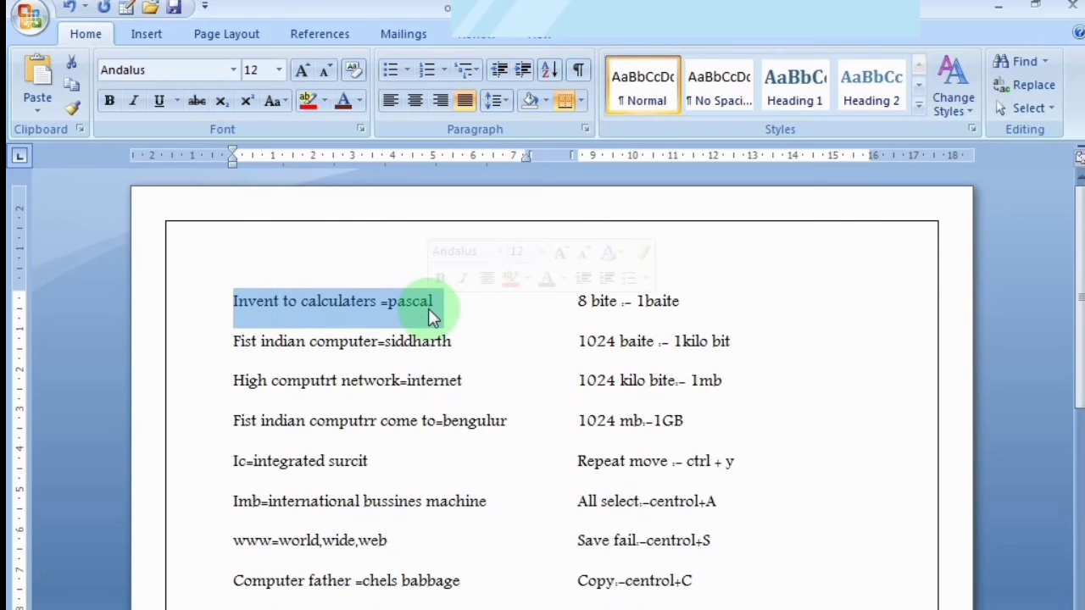
pyautogui.click(76, 55)
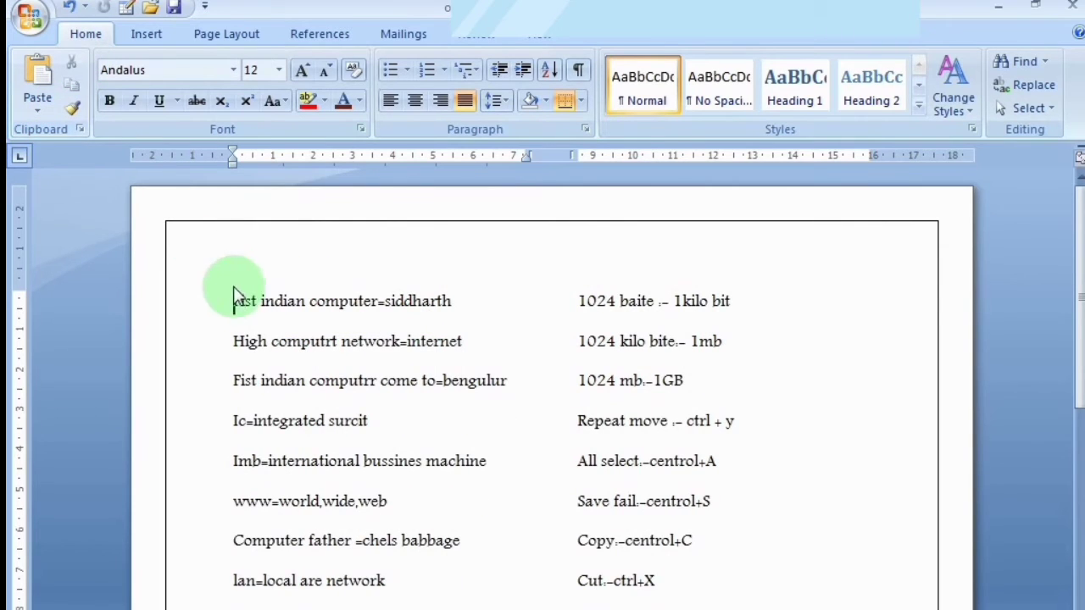
# Paste the cut line on a new line below "Fist indian computrr come to=bengulur" and remove the extra blank line
pyautogui.click(241, 392)
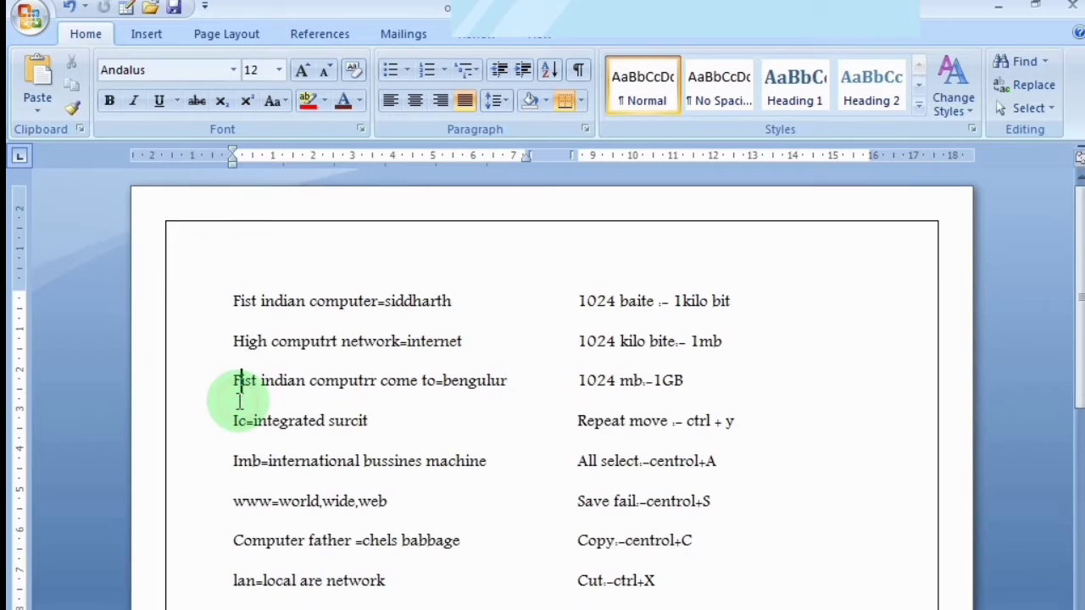
pyautogui.press('Left')
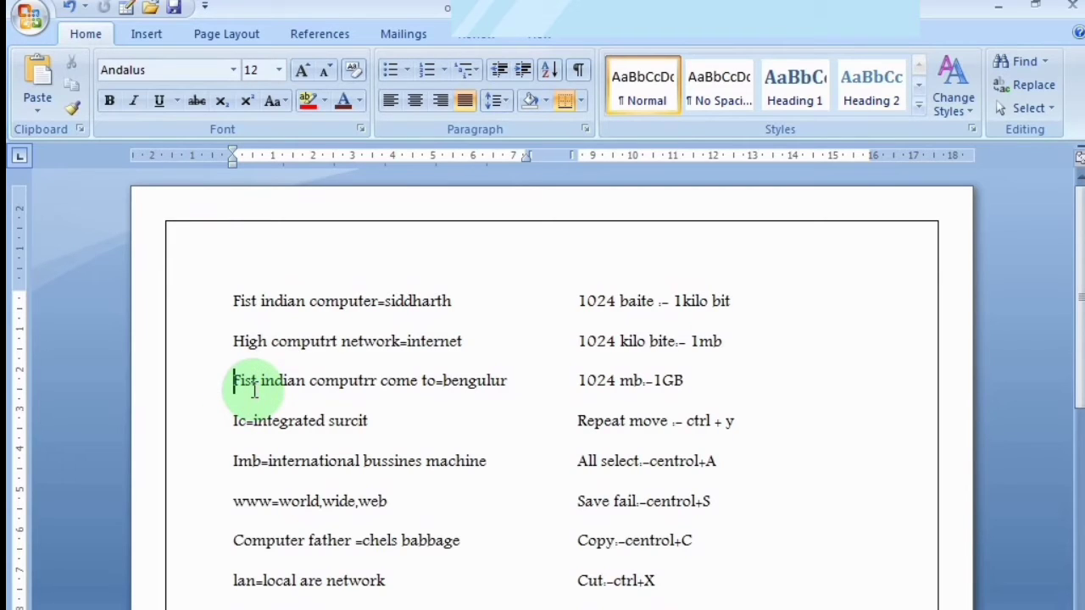
pyautogui.press('Down')
pyautogui.press('Return')
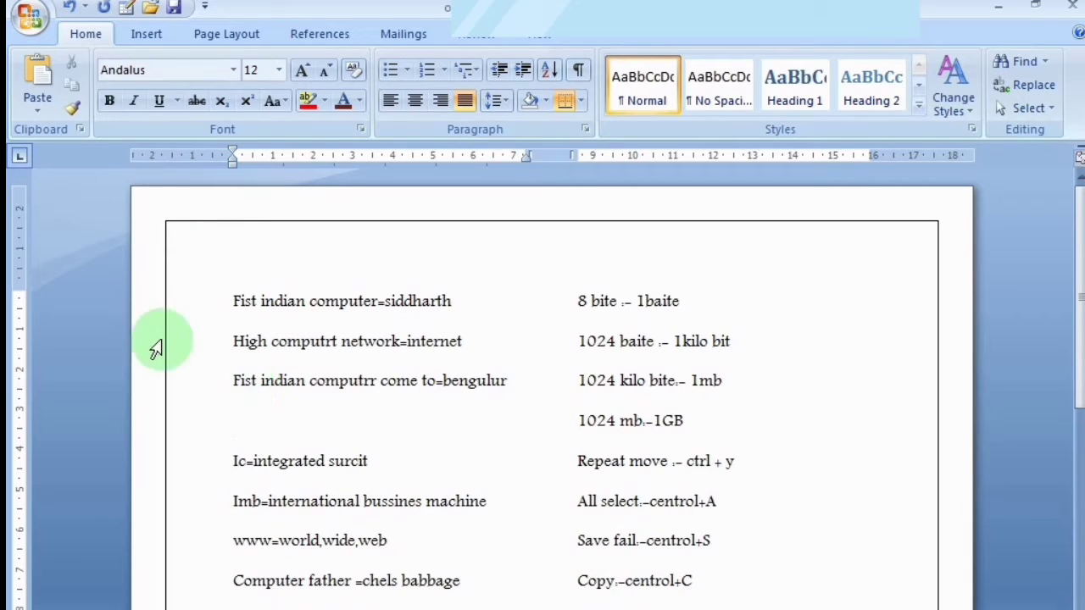
pyautogui.click(37, 87)
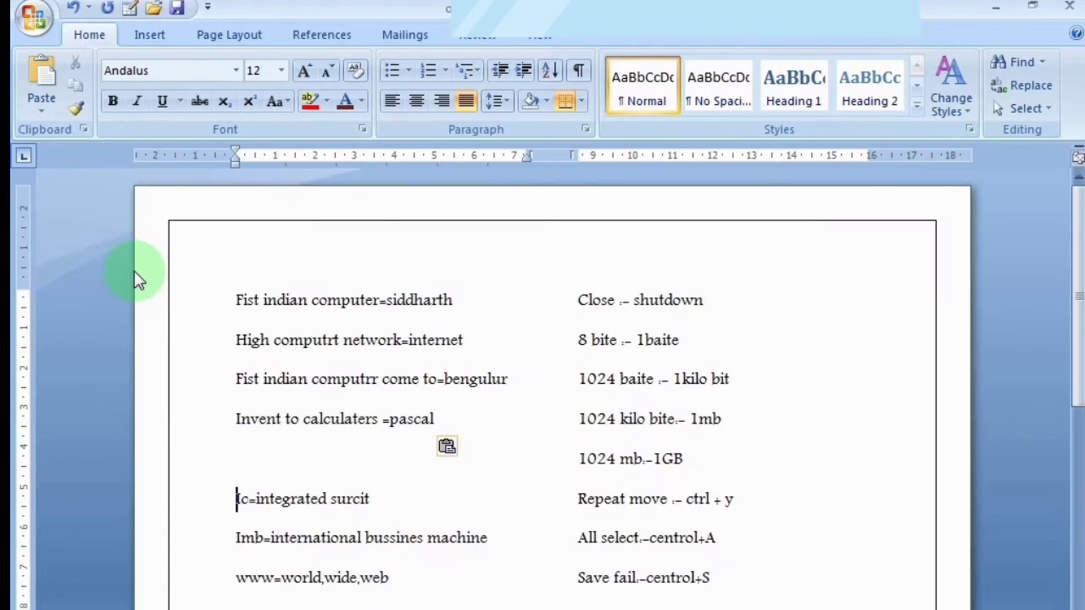
pyautogui.press('BackSpace')
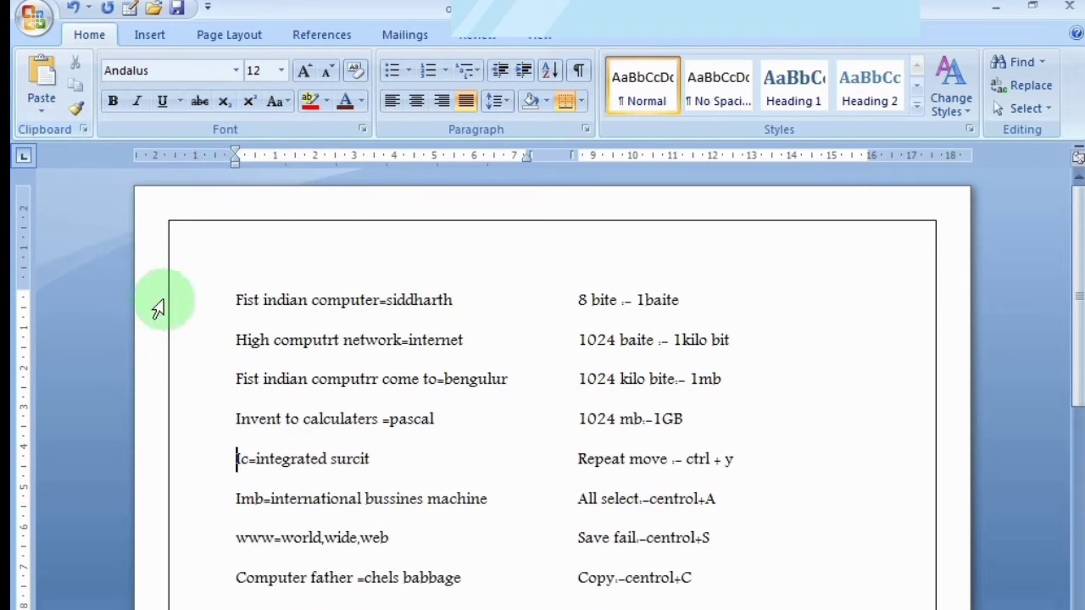
# Set the font of "Fist indian computer" in the first line to Algerian
pyautogui.click(237, 298)
pyautogui.moveTo(237, 299); pyautogui.dragTo(336, 292)
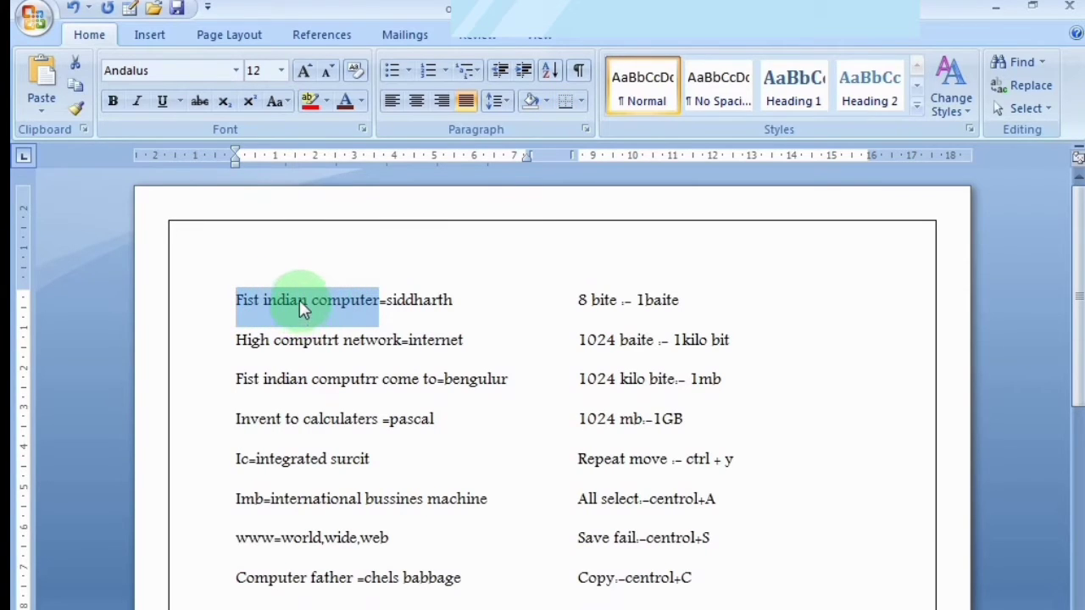
pyautogui.click(235, 69)
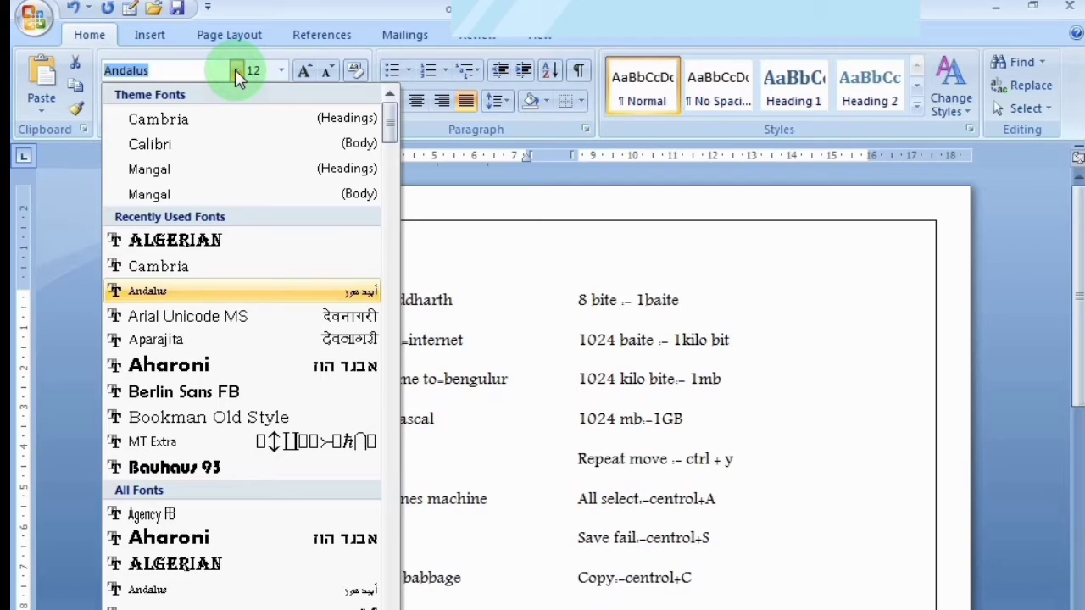
pyautogui.click(211, 241)
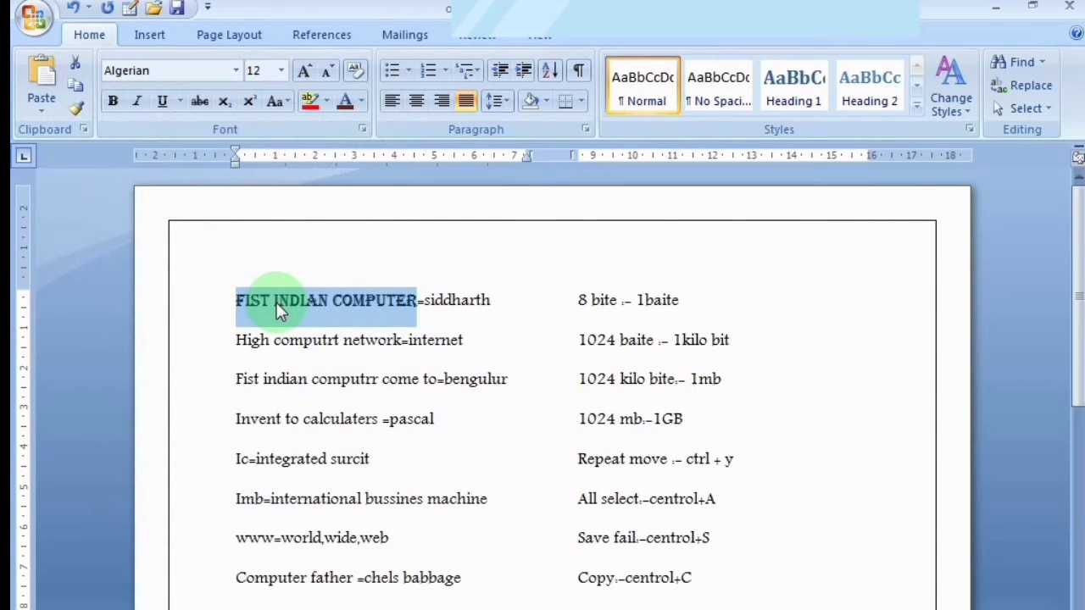
# Set "Fist indian computer" in the first line to font size 12, and grow it step by step to 20
pyautogui.click(282, 72)
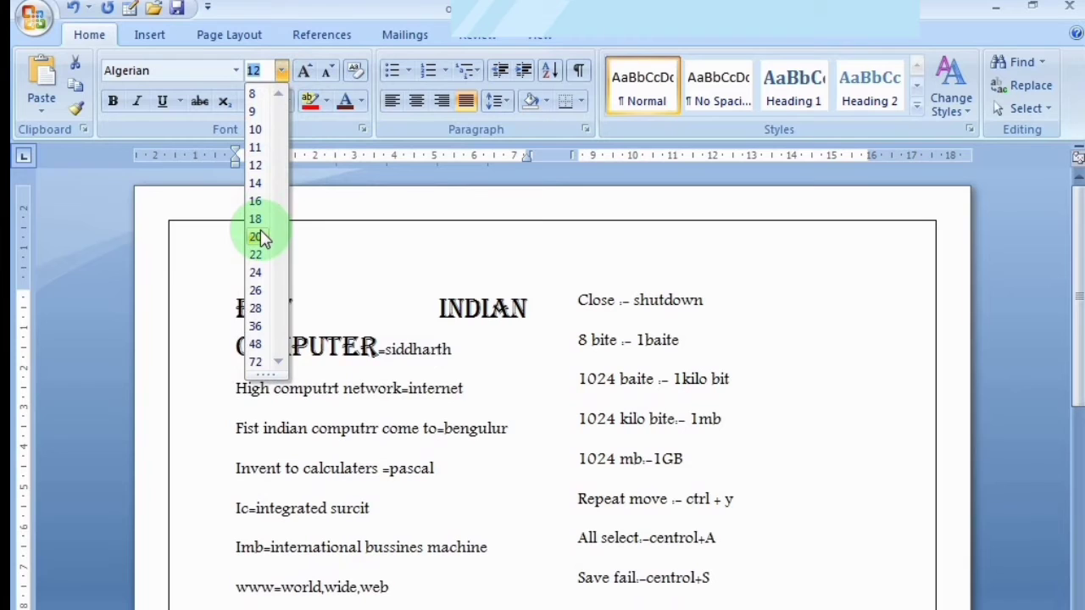
pyautogui.click(257, 165)
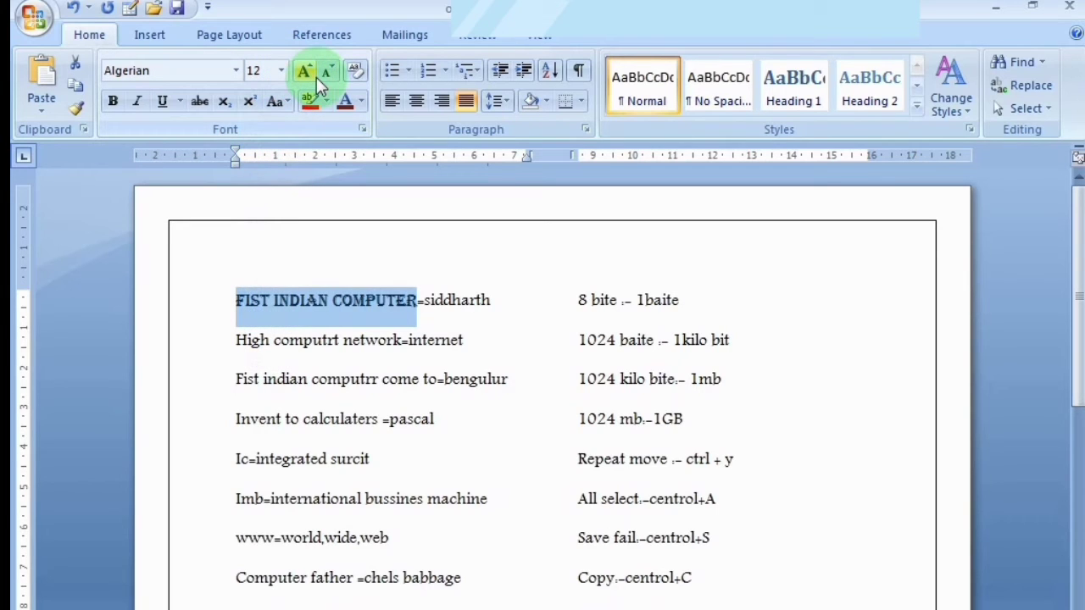
pyautogui.click(311, 74)
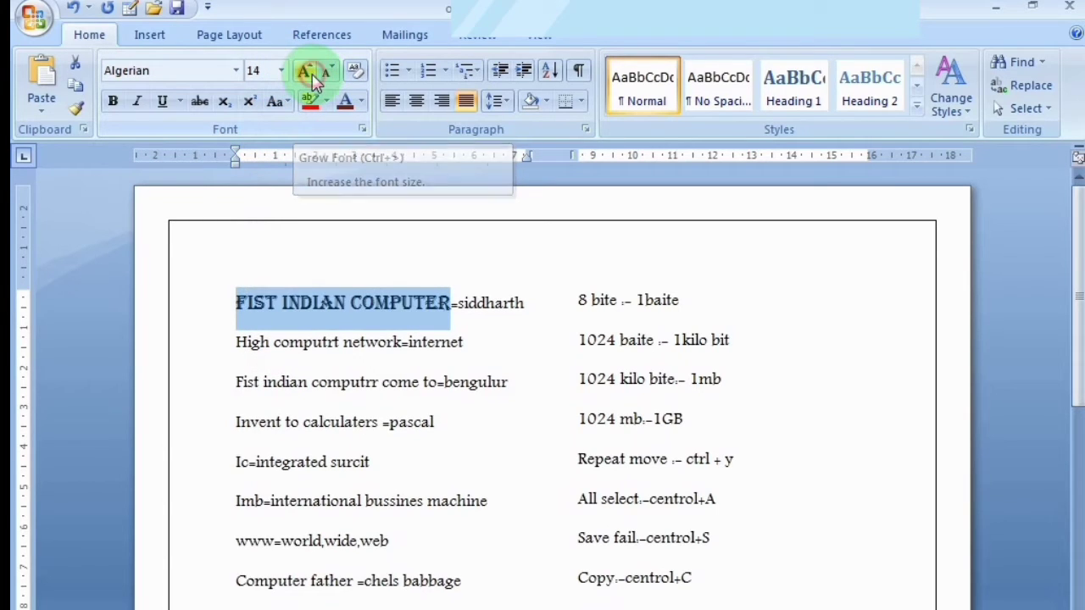
pyautogui.click(312, 74)
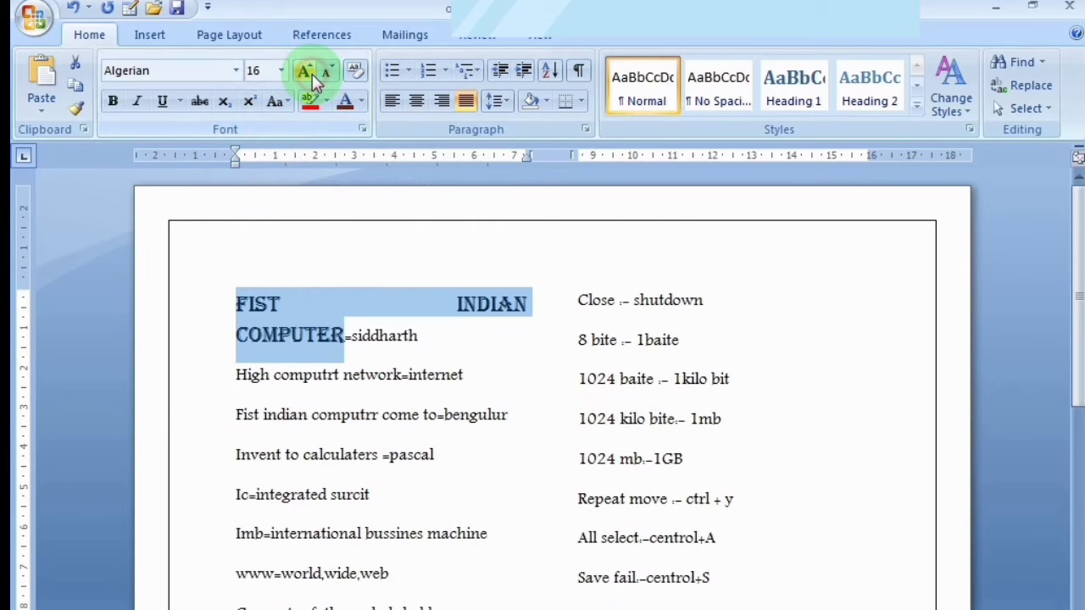
pyautogui.click(311, 73)
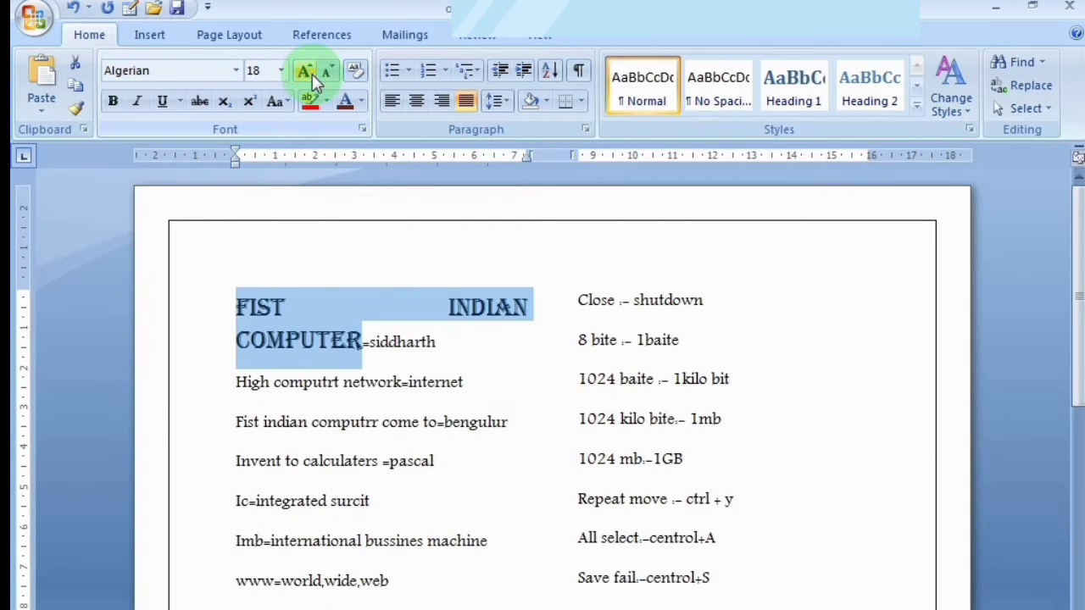
pyautogui.click(312, 74)
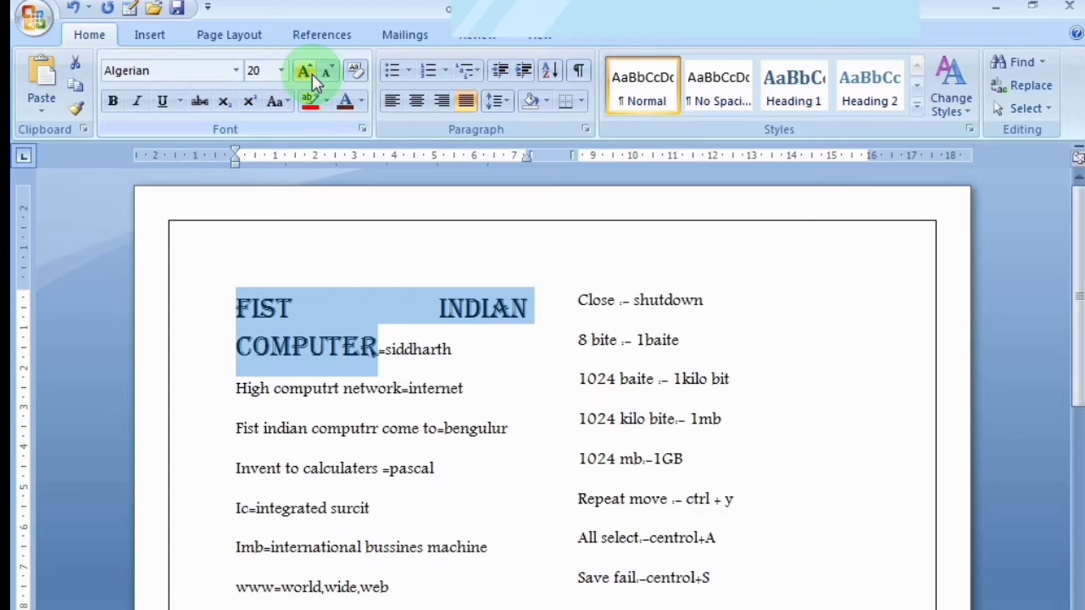
# Shrink the font of "Fist indian computer" step by step to size 14
pyautogui.click(328, 75)
pyautogui.click(329, 75)
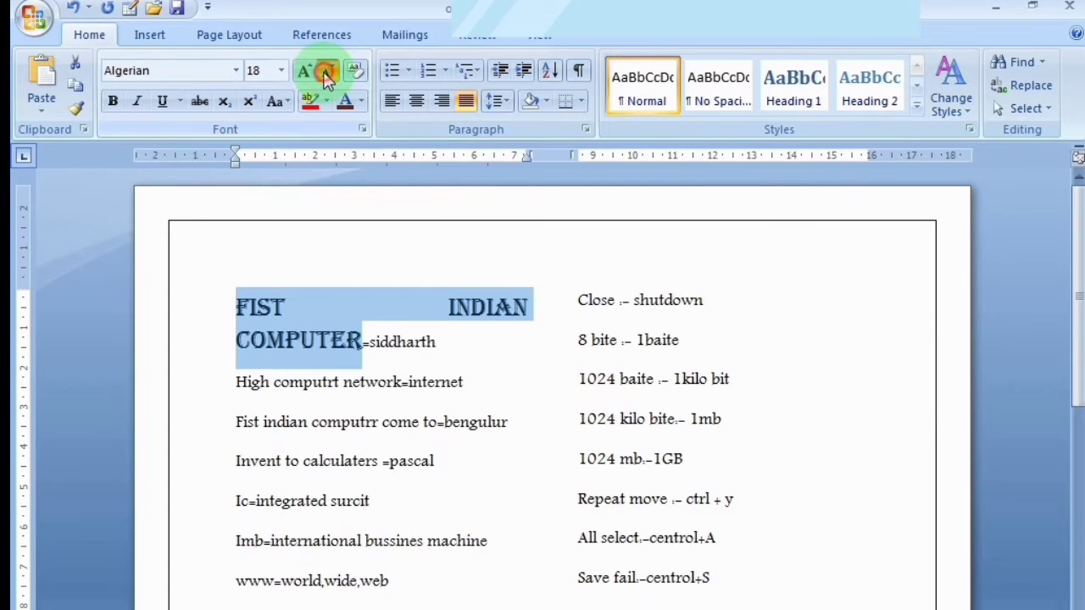
pyautogui.click(329, 75)
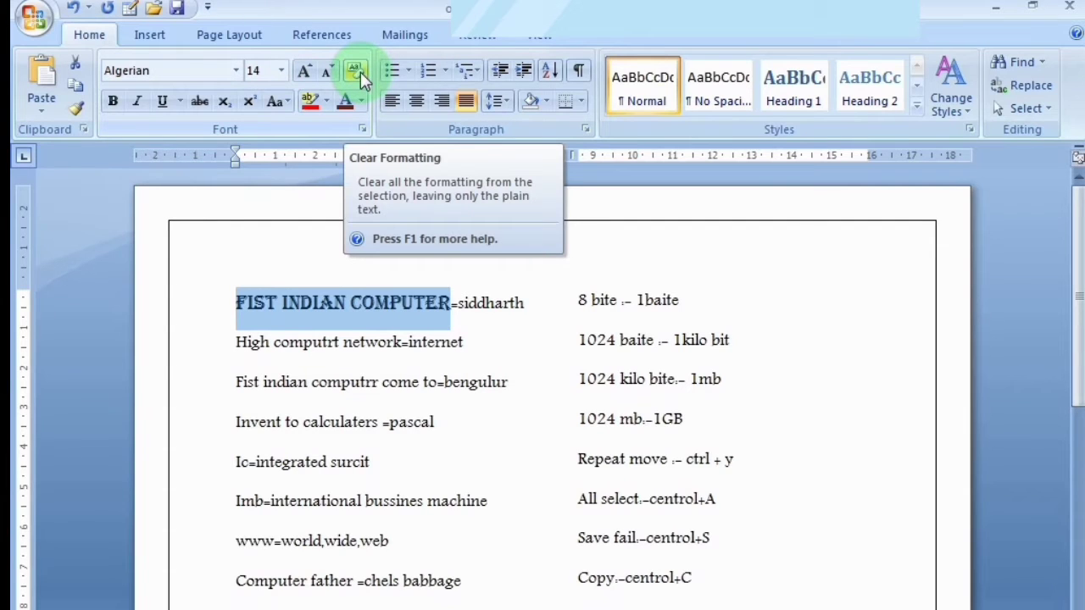
# Clear all formatting from "Fist indian computer" in the first line and make it bold, italic and underlined
pyautogui.click(356, 71)
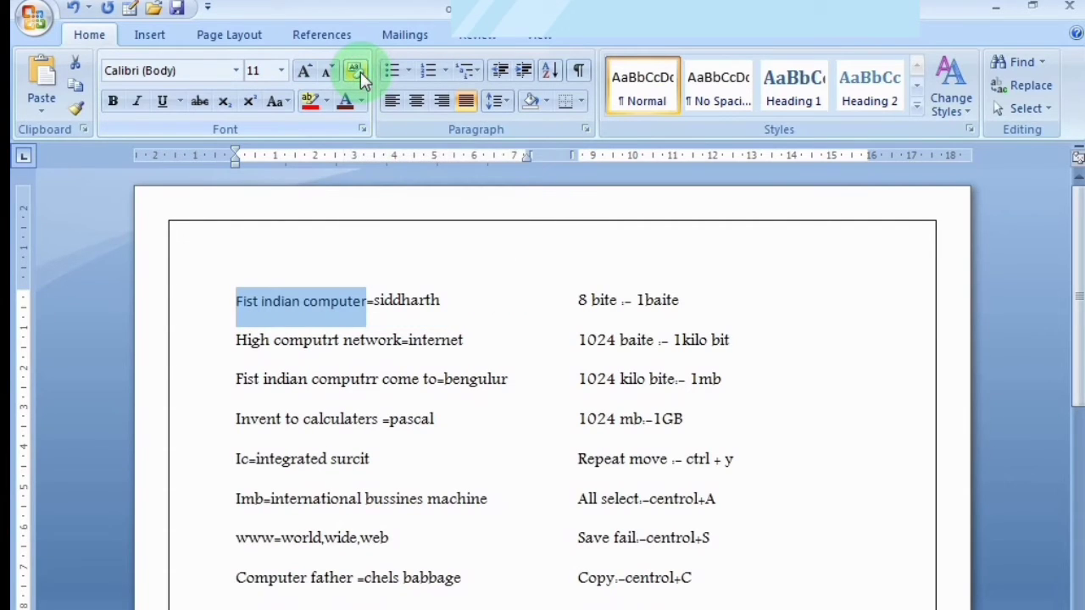
pyautogui.click(361, 72)
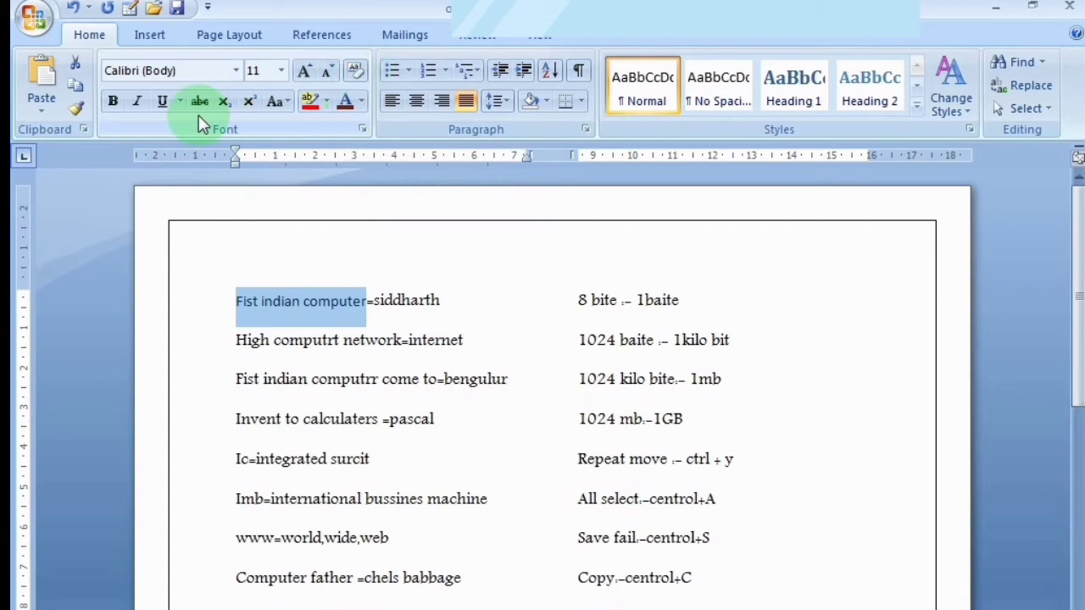
pyautogui.click(111, 100)
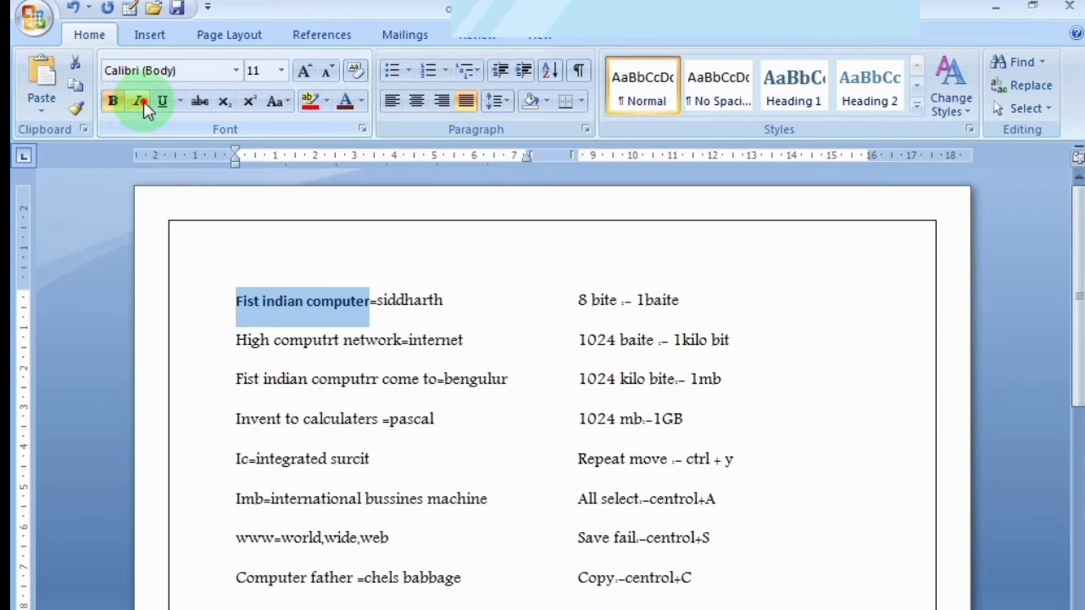
pyautogui.click(140, 101)
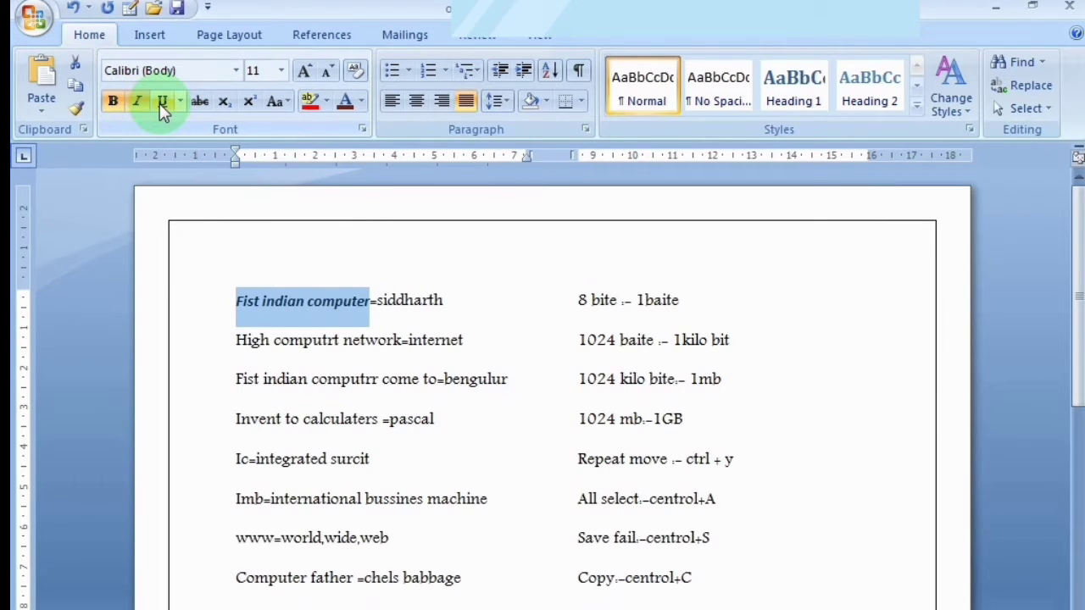
pyautogui.click(161, 101)
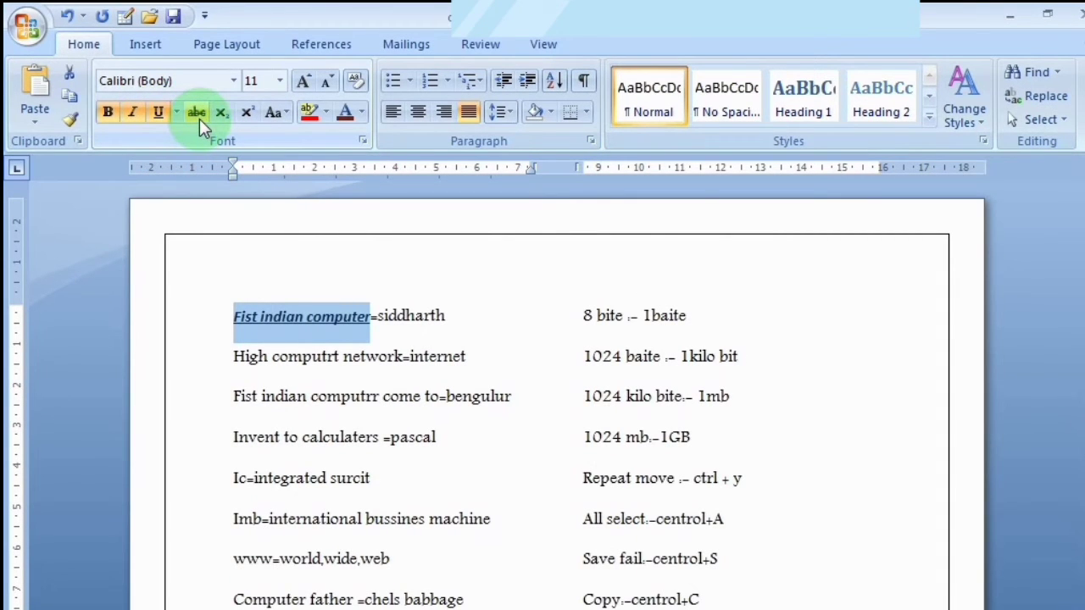
# Apply strikethrough to "Fist indian computer" in the first line
pyautogui.click(199, 116)
pyautogui.click(199, 116)
pyautogui.click(200, 117)
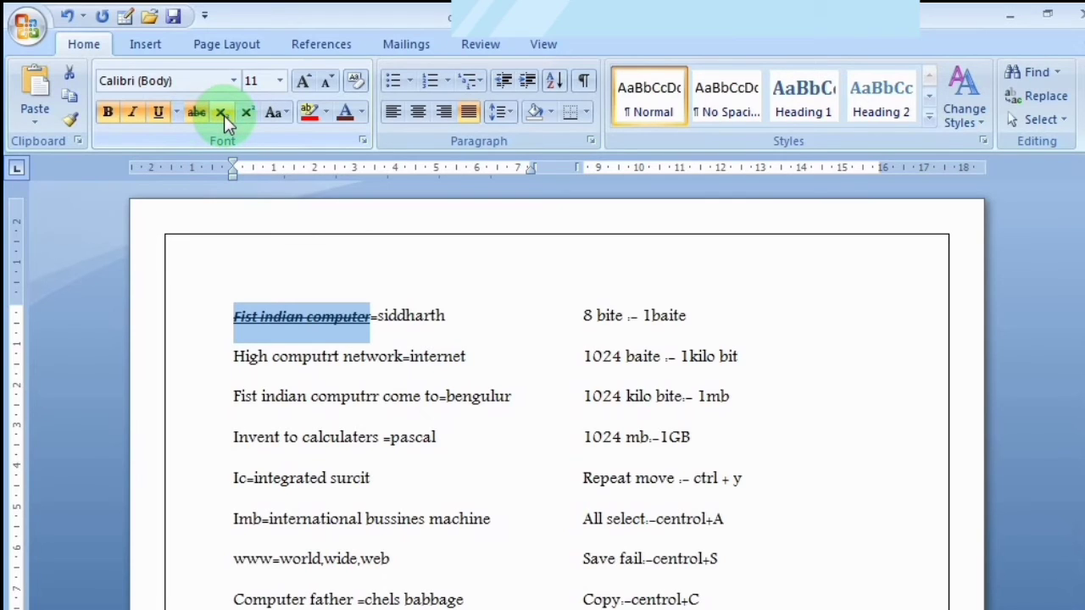
# Try subscript and superscript on "Fist indian computer", switching each one off again
pyautogui.click(224, 115)
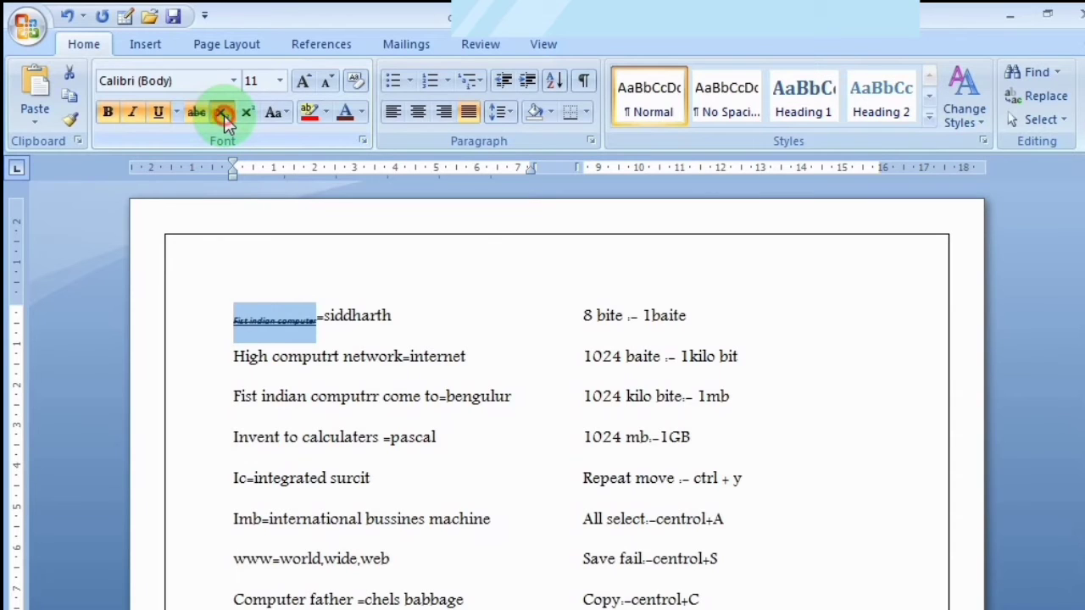
pyautogui.click(224, 115)
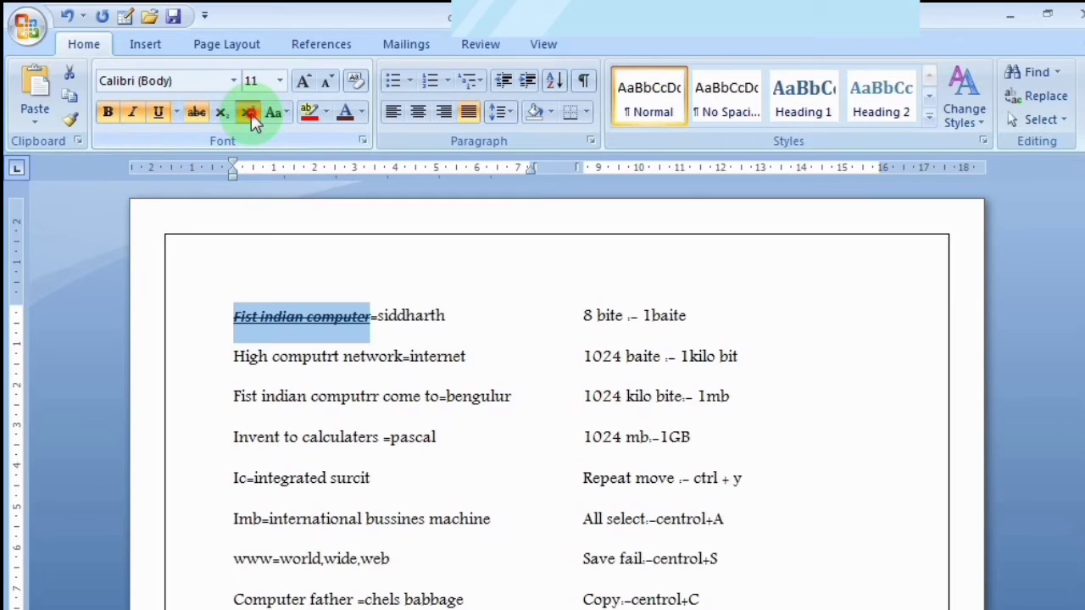
pyautogui.click(251, 114)
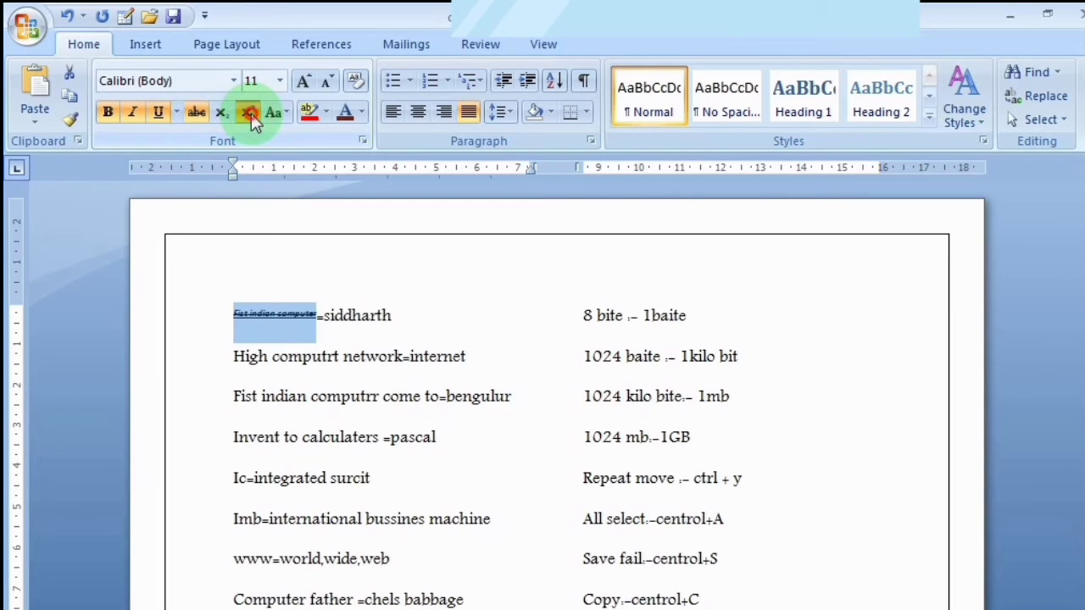
pyautogui.click(251, 113)
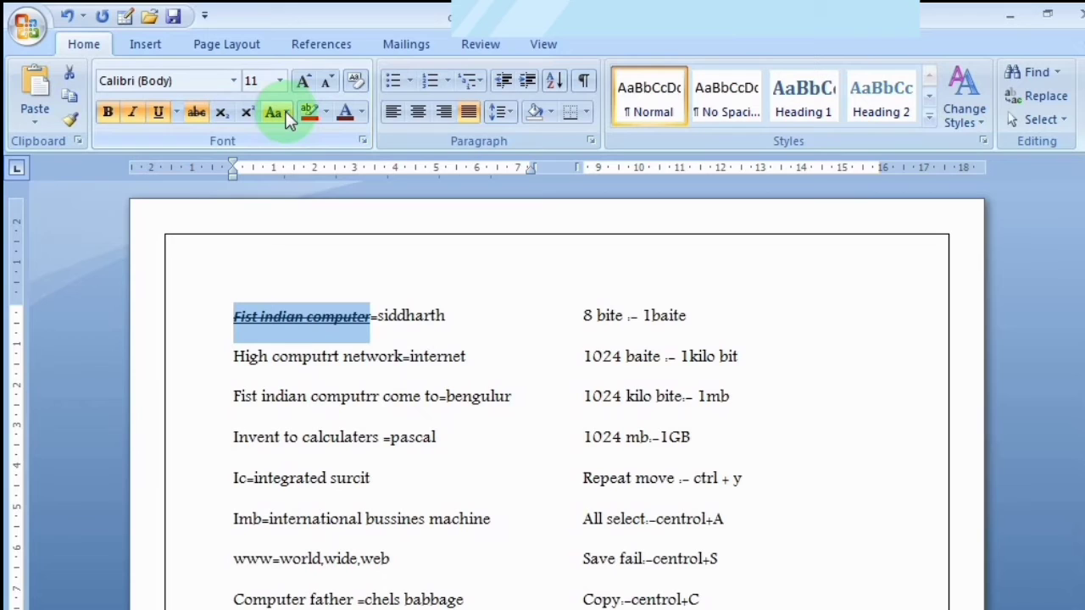
# Change the case of "Fist indian computer" to lowercase and after that to UPPERCASE
pyautogui.click(287, 116)
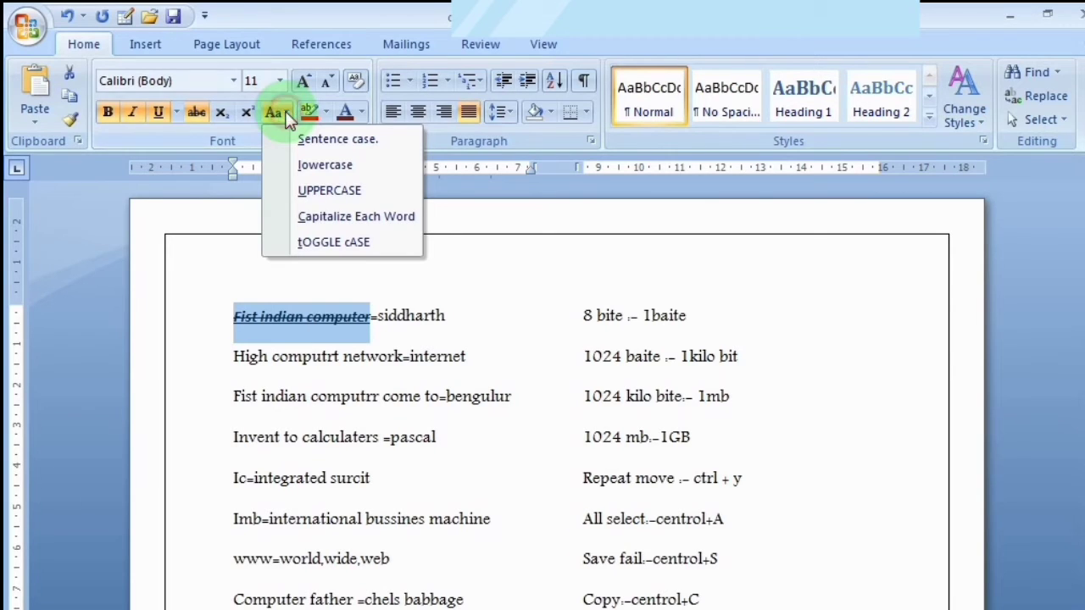
pyautogui.click(338, 168)
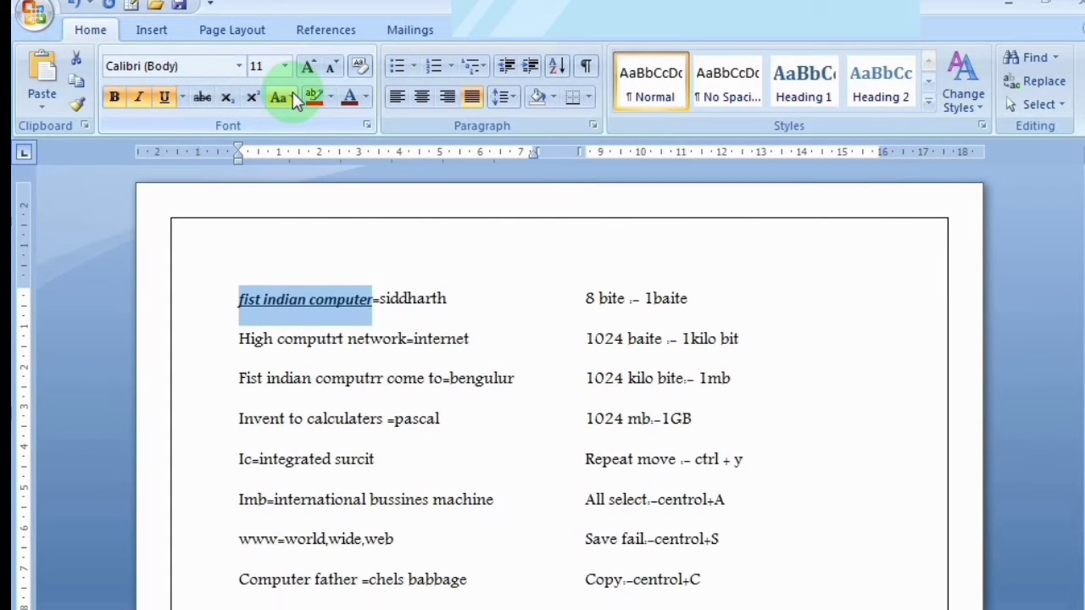
pyautogui.click(272, 103)
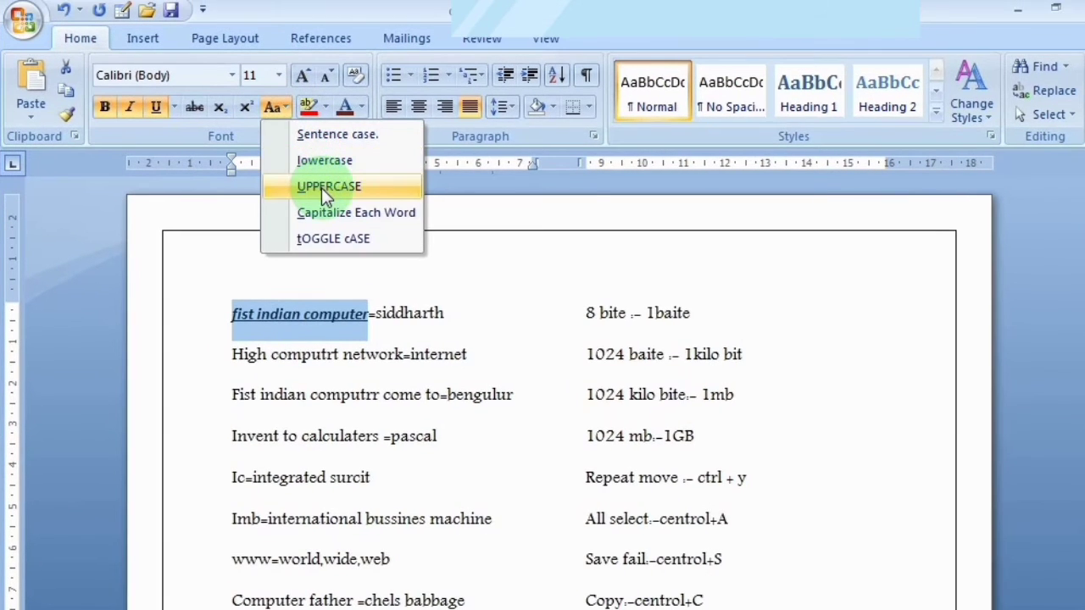
pyautogui.click(321, 188)
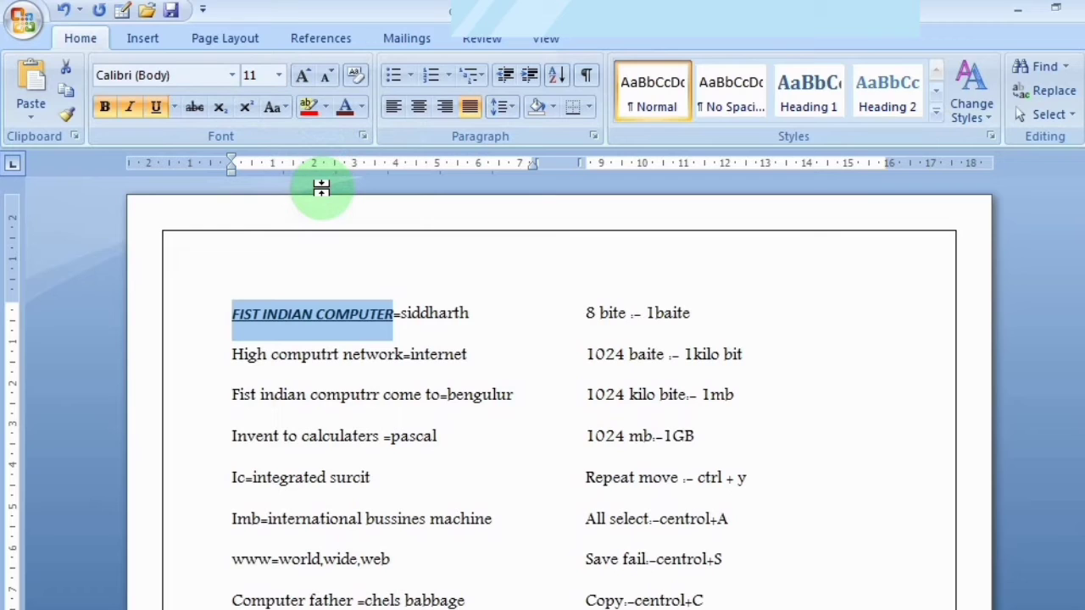
# Apply Capitalize Each Word to "Fist Indian Computer" in the first line, followed by tOGGLE cASE
pyautogui.click(284, 110)
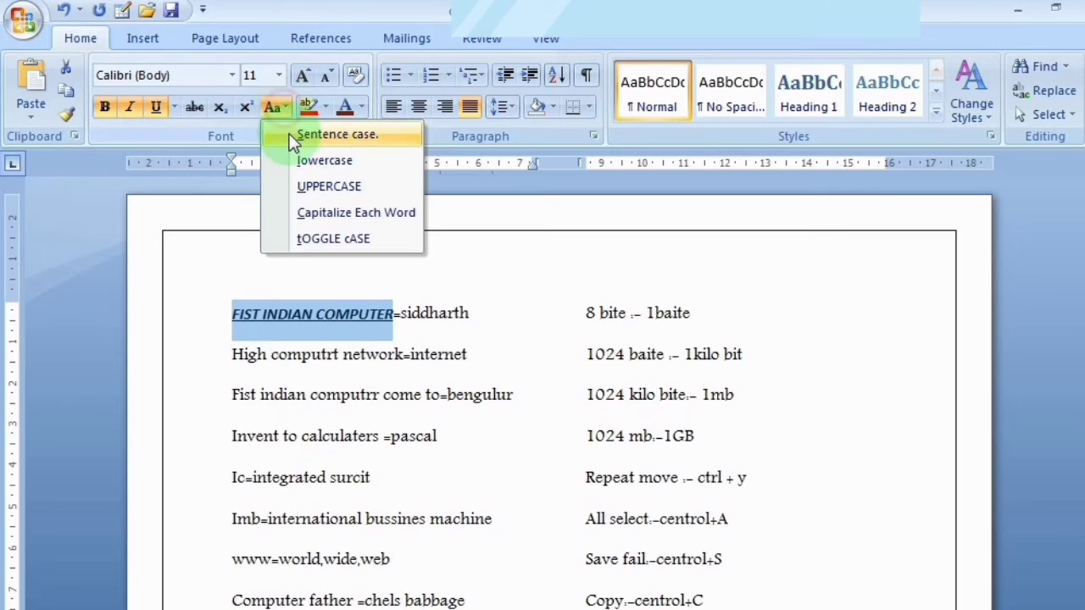
pyautogui.click(332, 212)
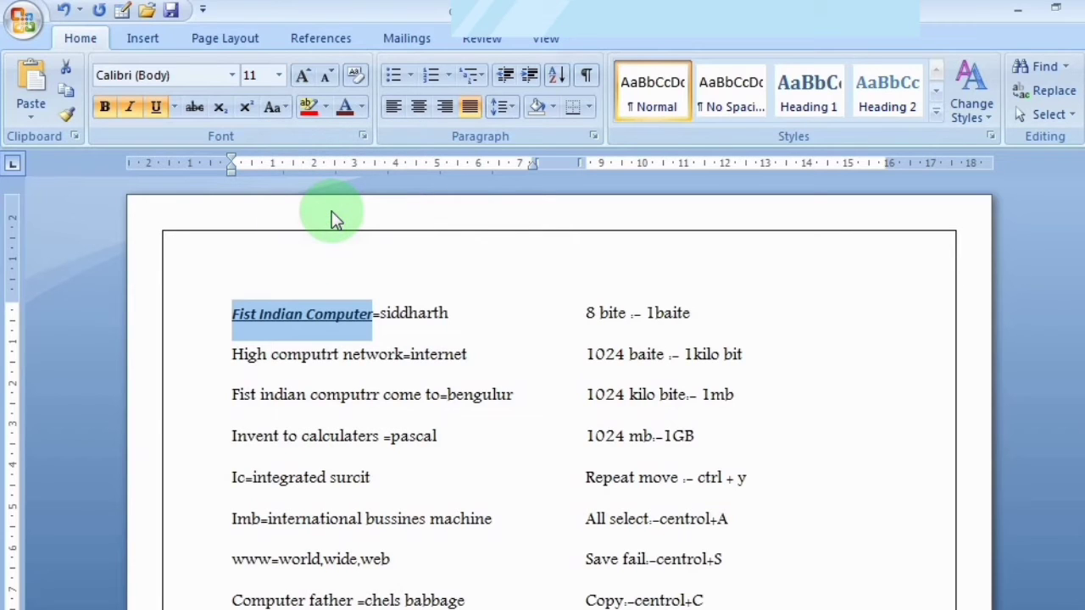
pyautogui.click(283, 108)
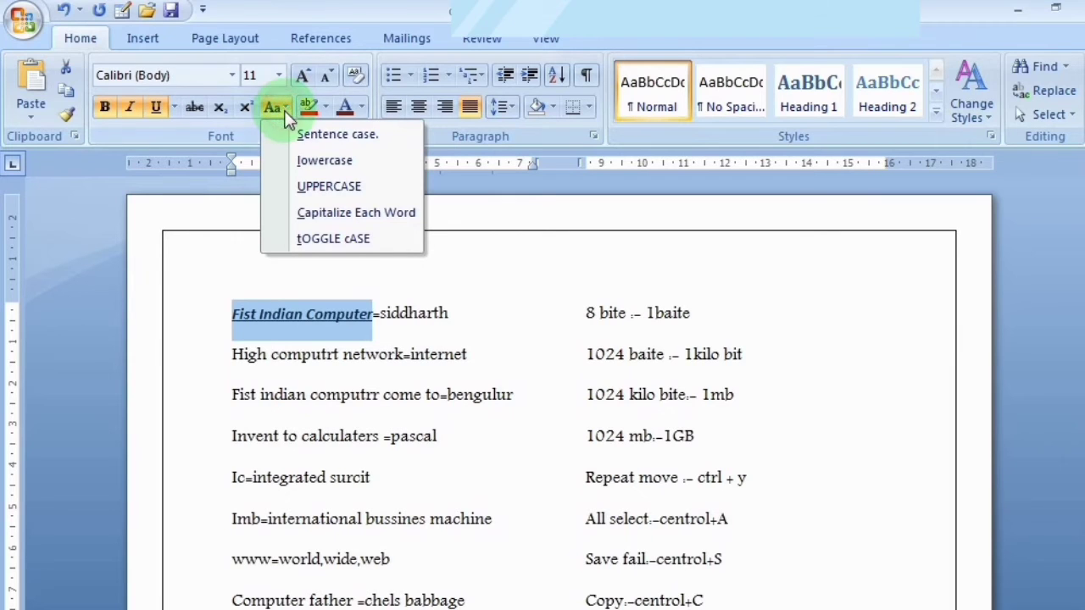
pyautogui.click(349, 239)
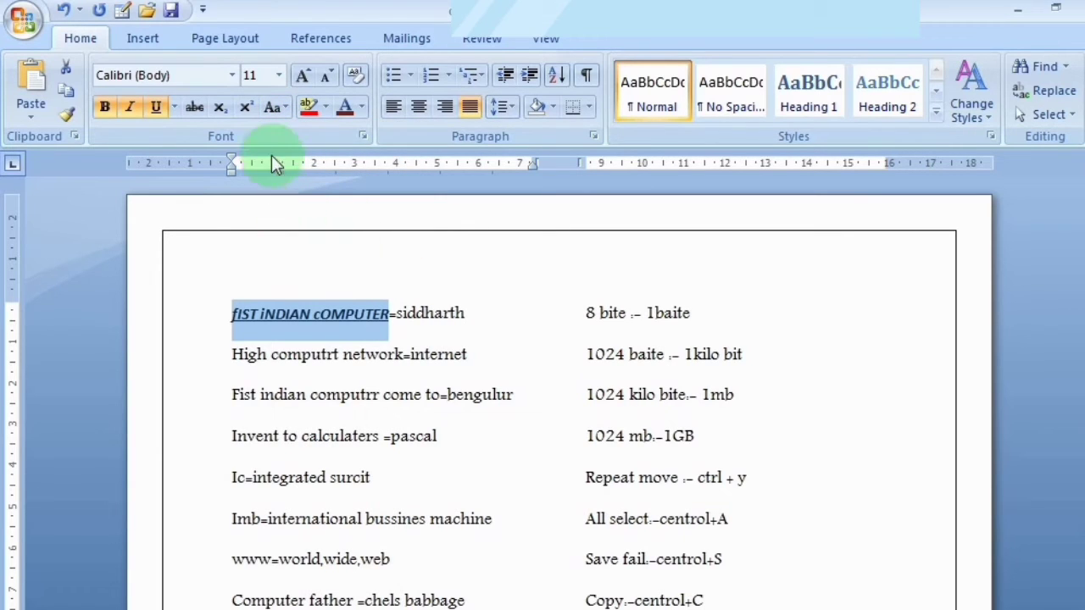
# Change "Fist indian computer" in the first line to Sentence case and highlight it in bright green
pyautogui.click(272, 105)
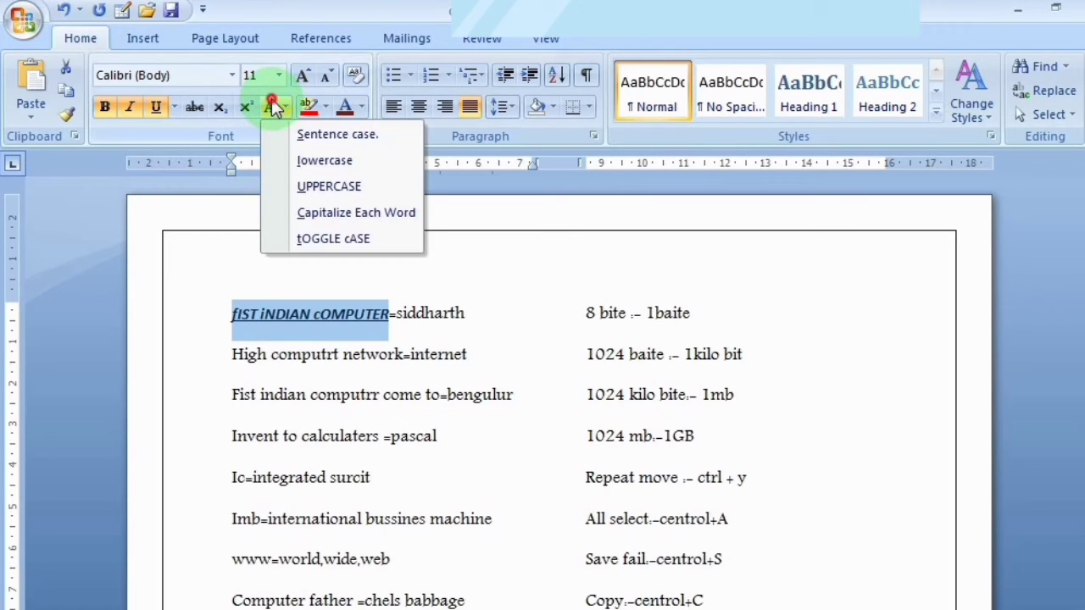
pyautogui.click(307, 134)
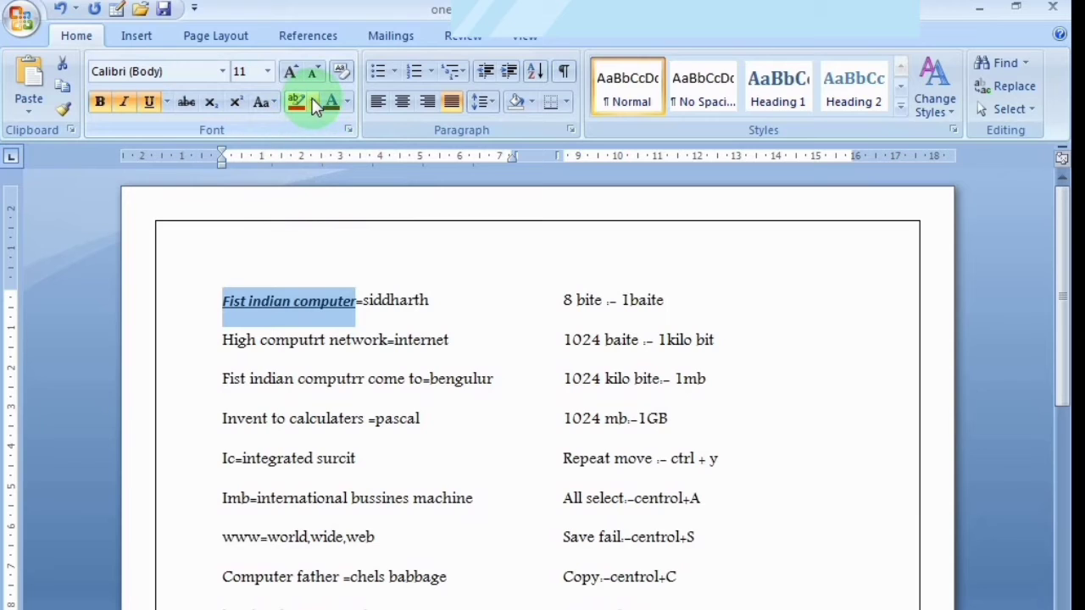
pyautogui.click(315, 102)
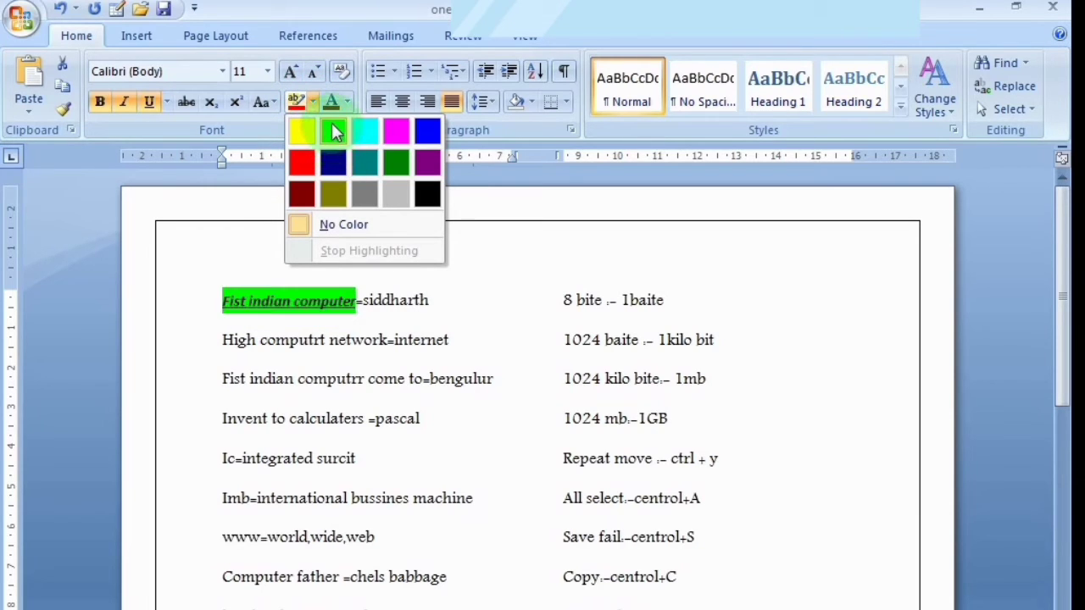
pyautogui.click(332, 129)
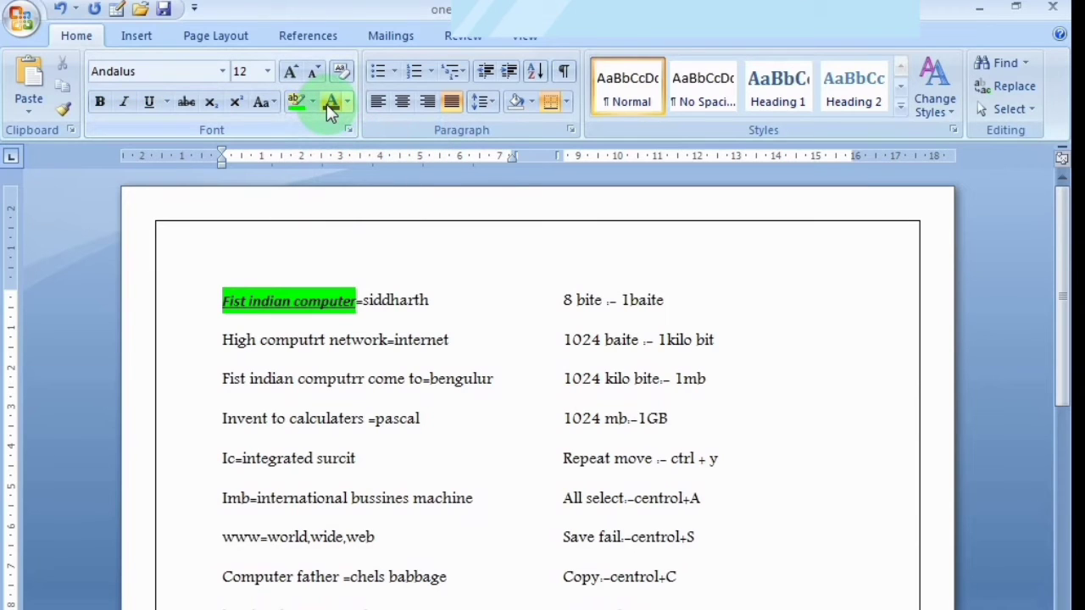
# Change the font color of the green-highlighted "Fist indian computer" text to blue
pyautogui.click(348, 101)
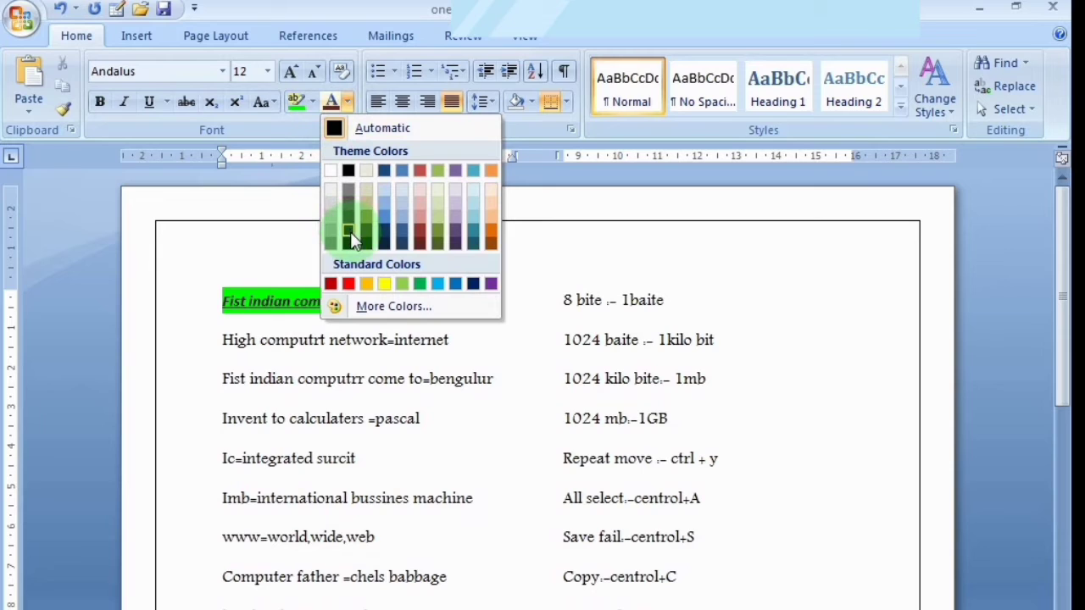
pyautogui.click(368, 285)
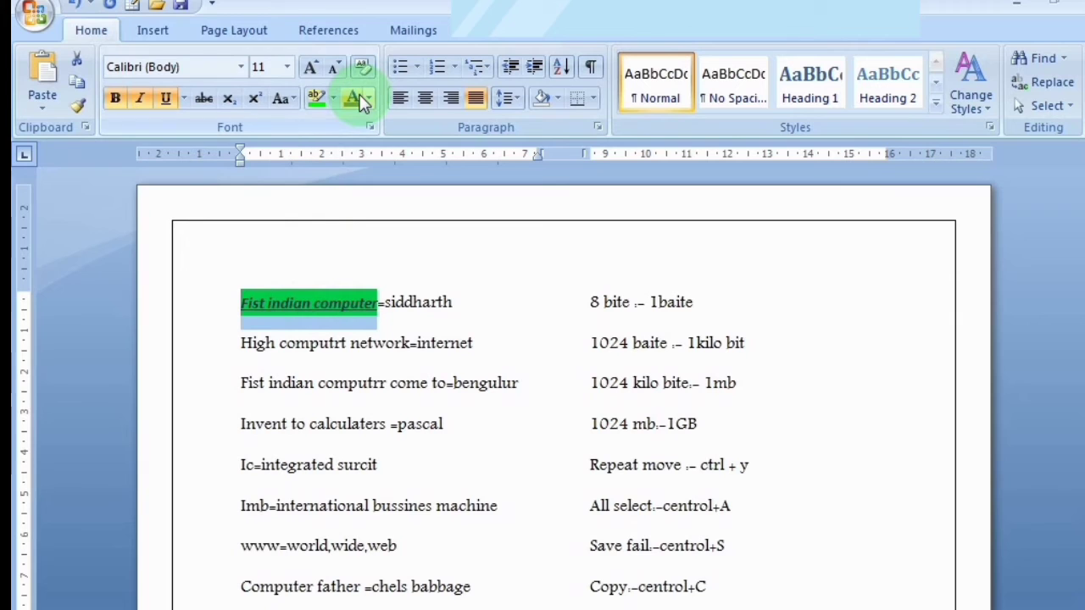
pyautogui.click(367, 96)
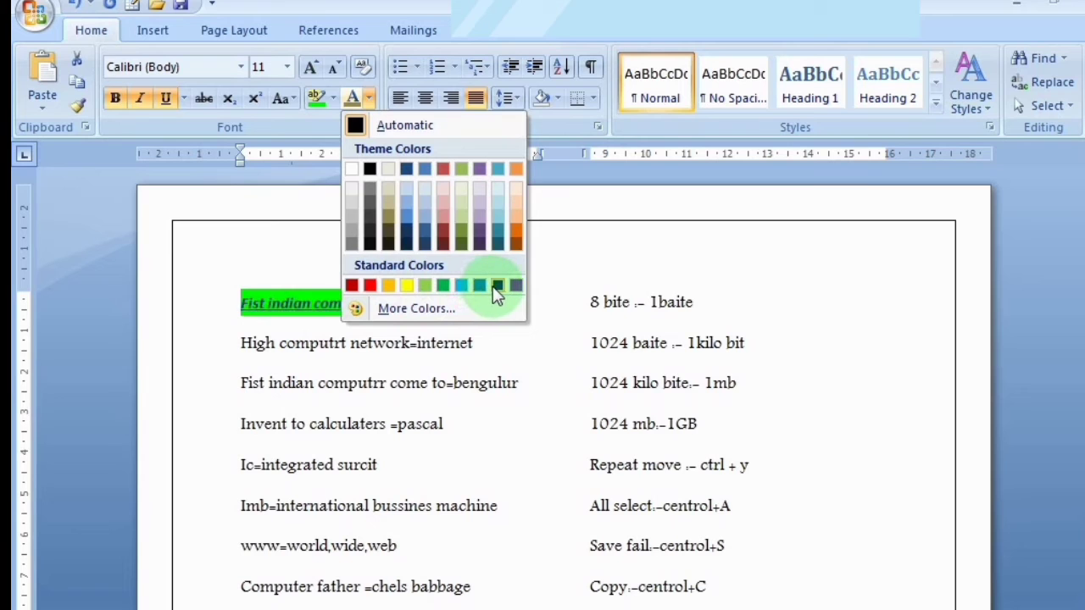
pyautogui.click(463, 263)
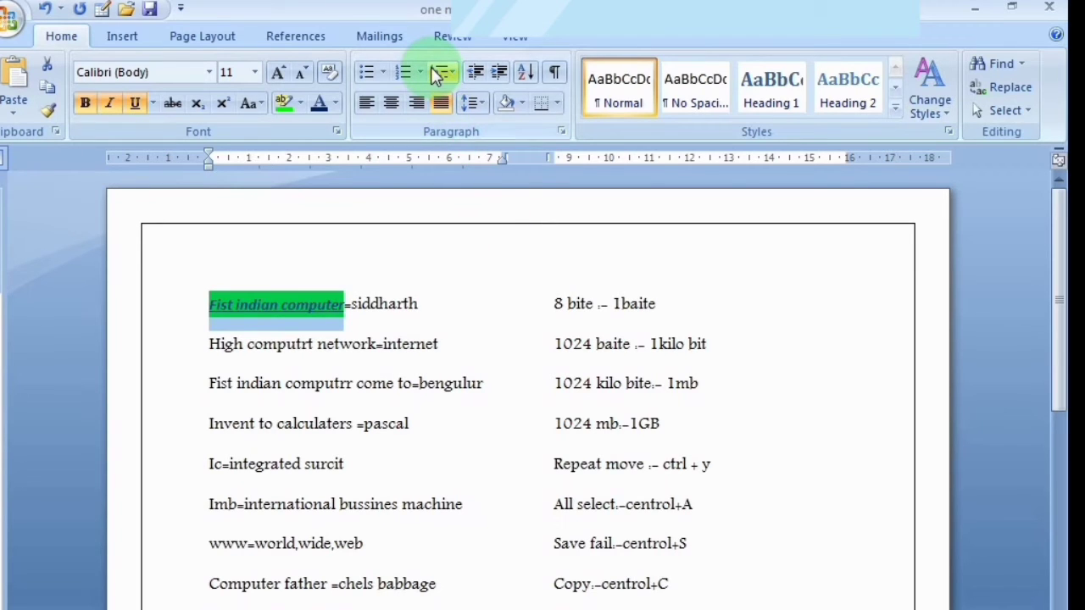
# Browse the bullet library and apply solid round bullets to all the text in the document
pyautogui.click(386, 76)
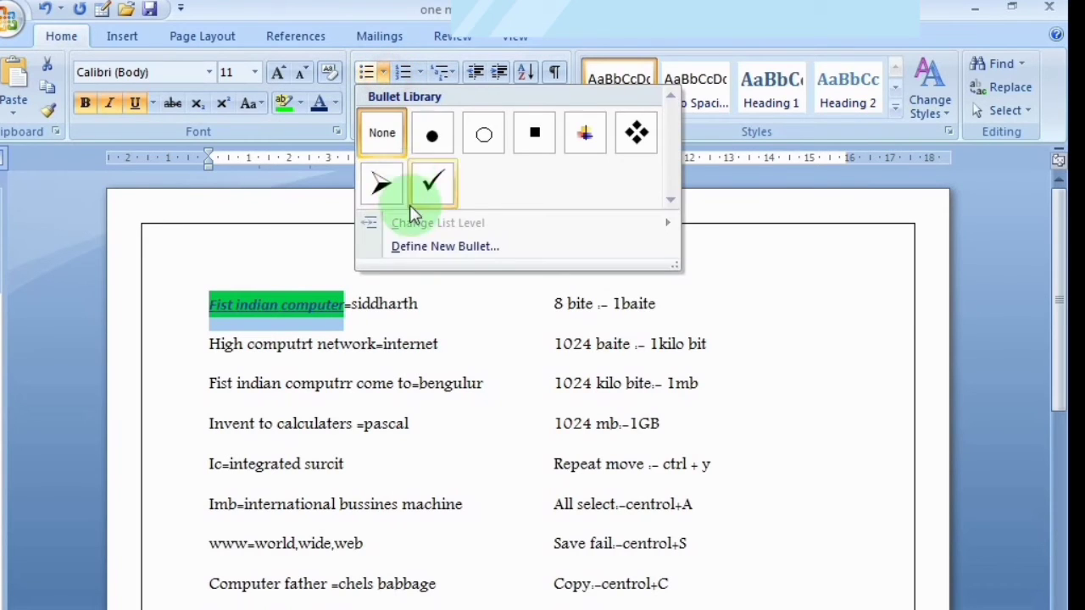
pyautogui.click(464, 332)
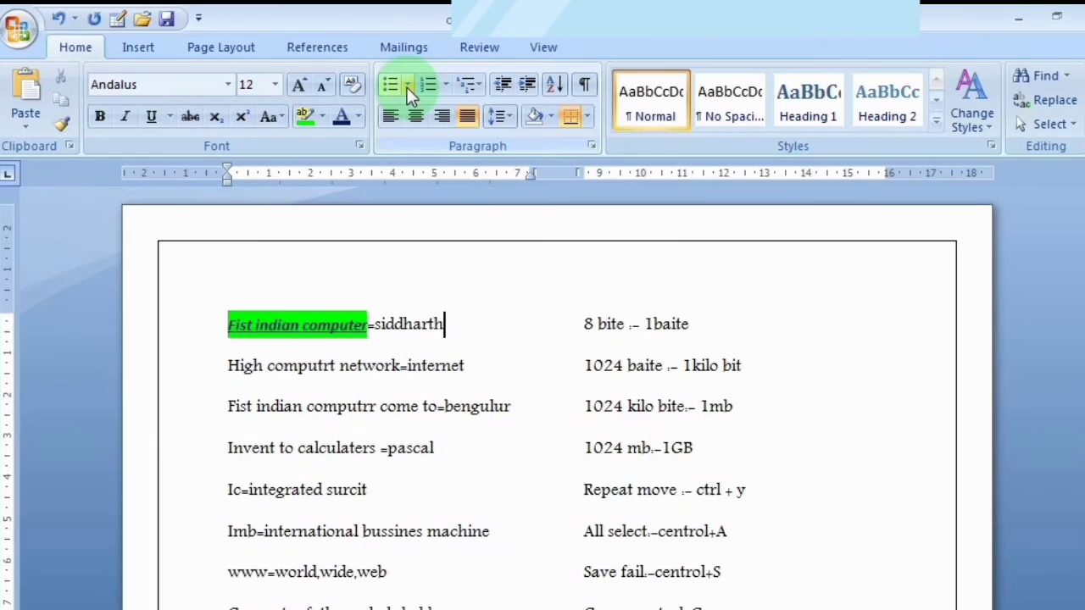
pyautogui.click(407, 88)
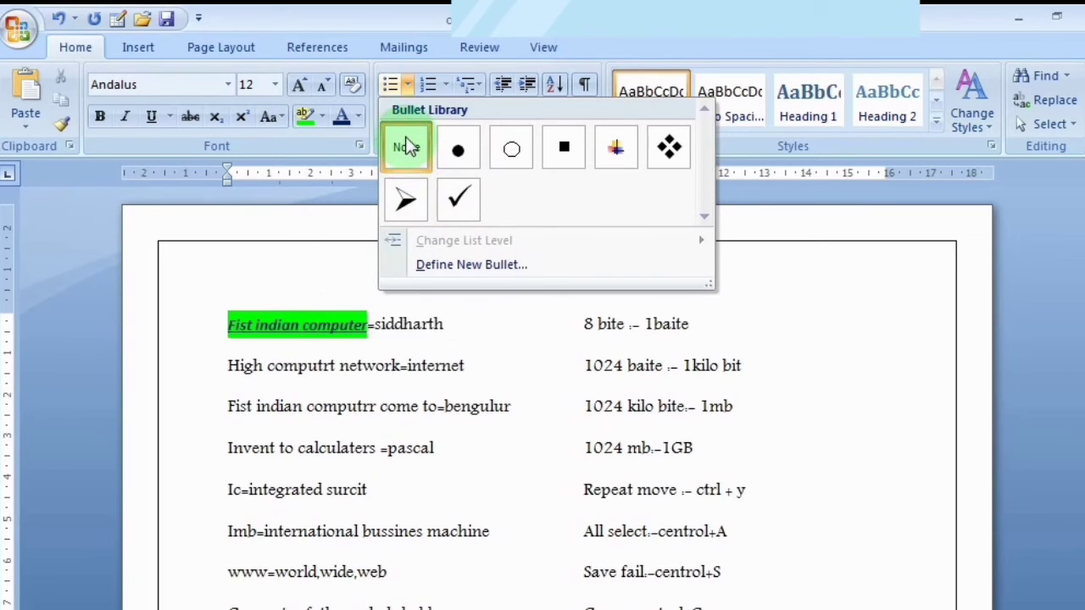
pyautogui.click(410, 89)
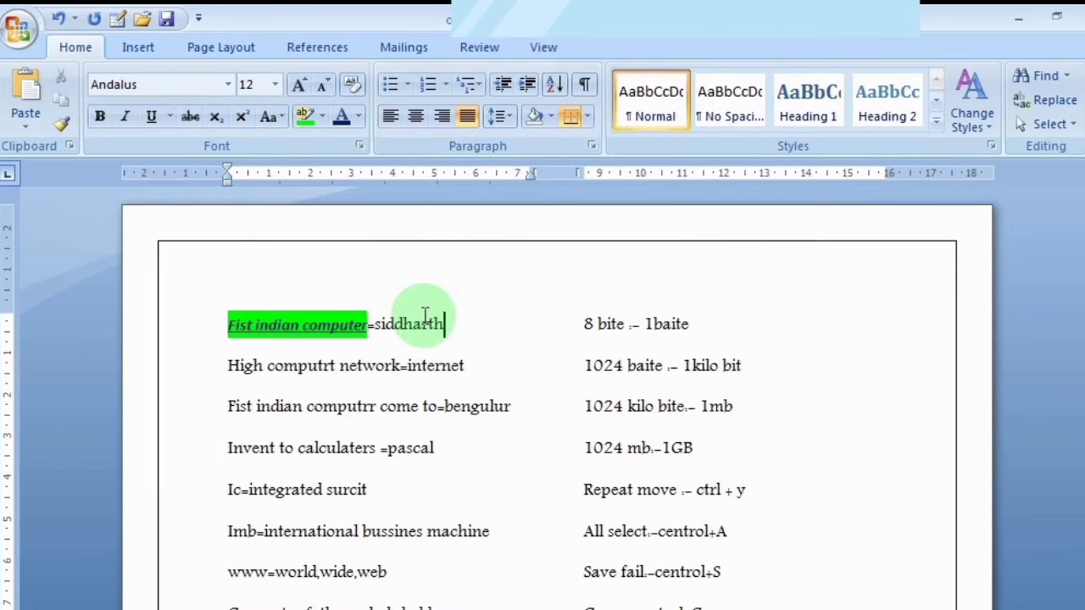
pyautogui.hotkey('ctrl', 'a')
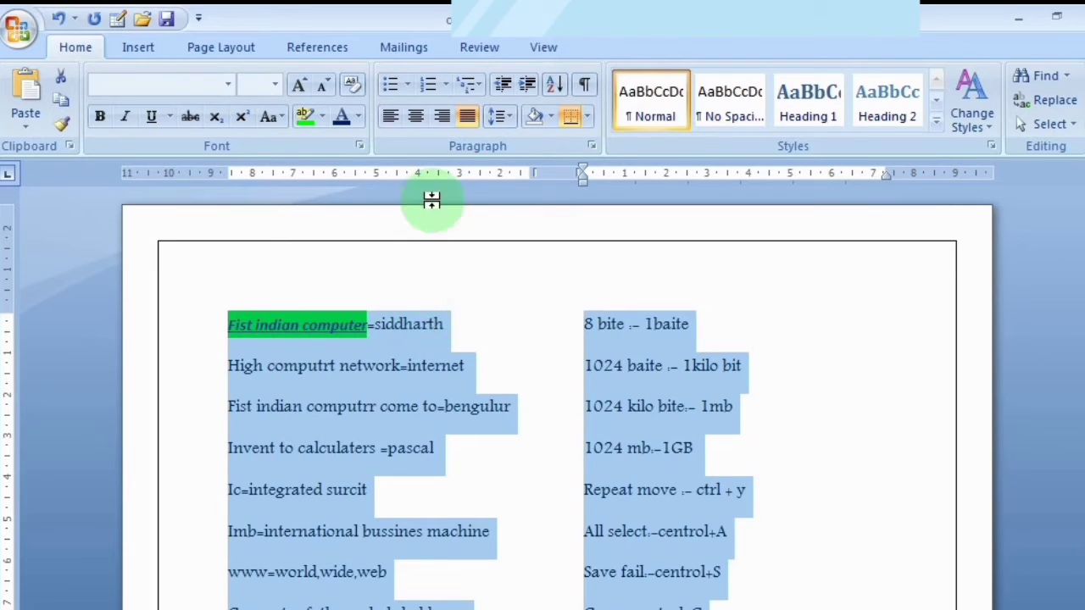
pyautogui.click(400, 86)
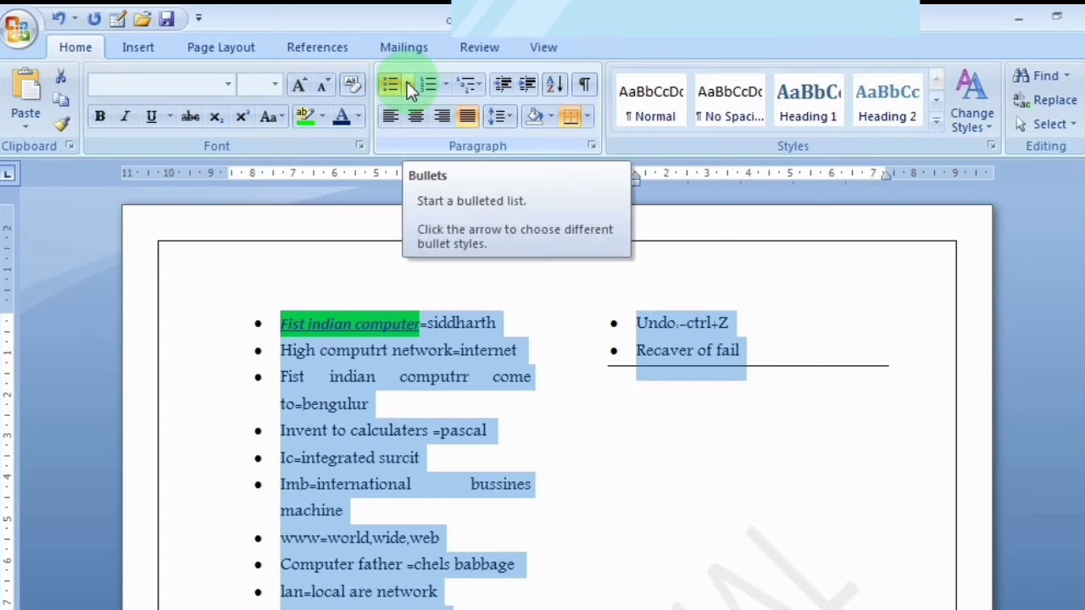
# Change the list's round bullets to arrow bullets, and after that number it with Roman and Devanagari numerals
pyautogui.click(409, 86)
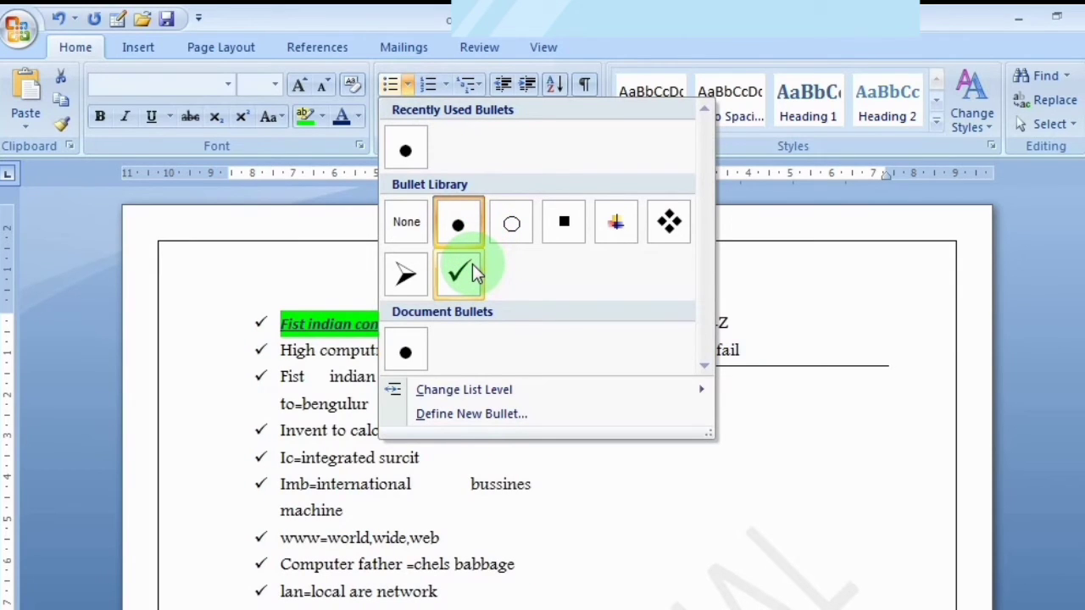
pyautogui.click(407, 273)
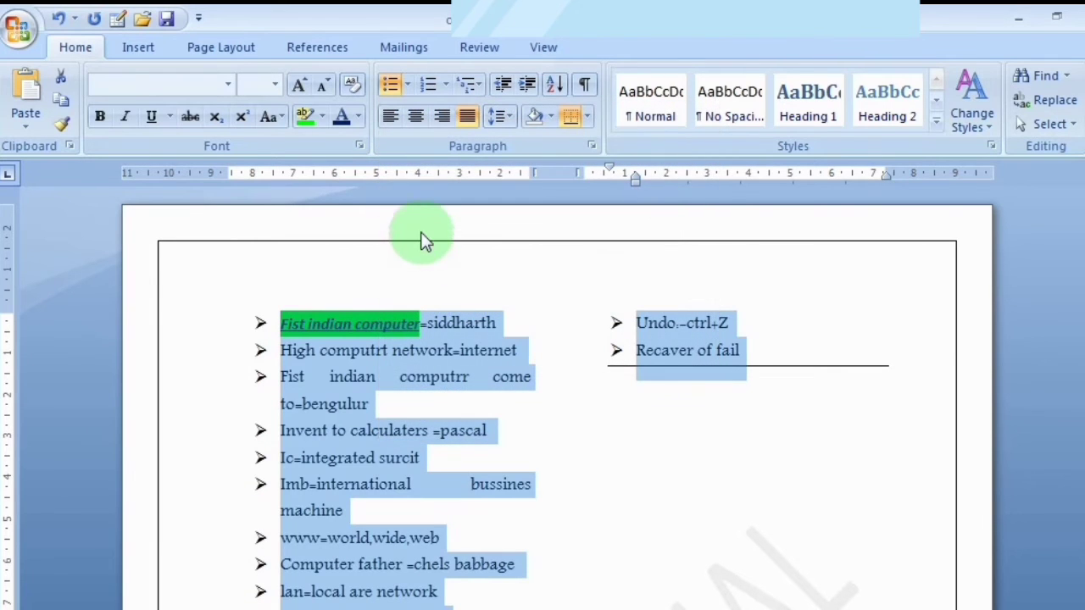
pyautogui.click(444, 82)
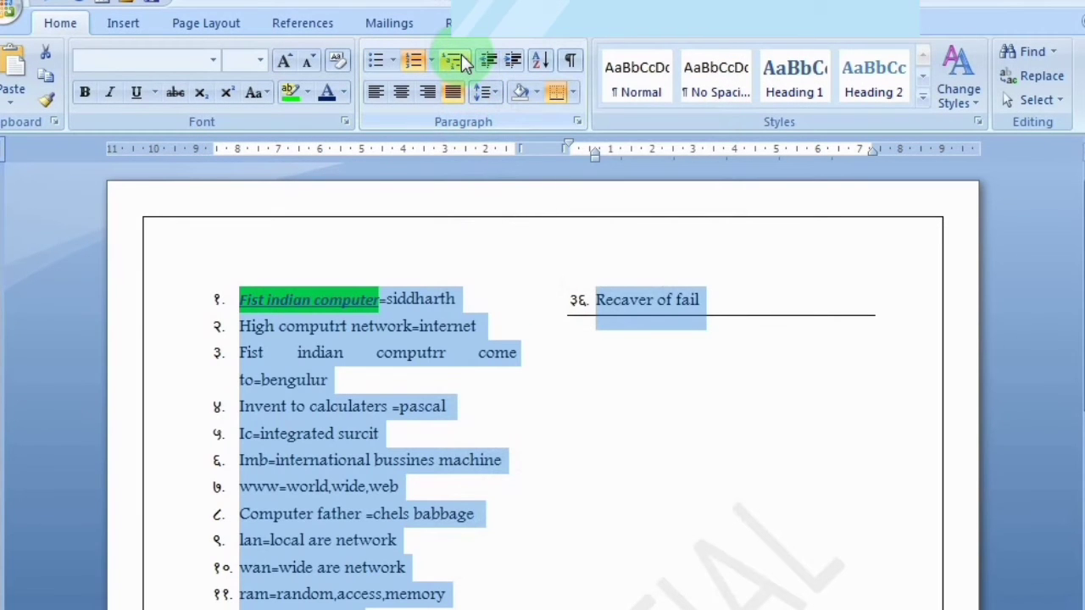
# Apply the multilevel list style with "Article I. Heading 1" and "Section 1.01 Heading 2" to the selected text
pyautogui.click(464, 61)
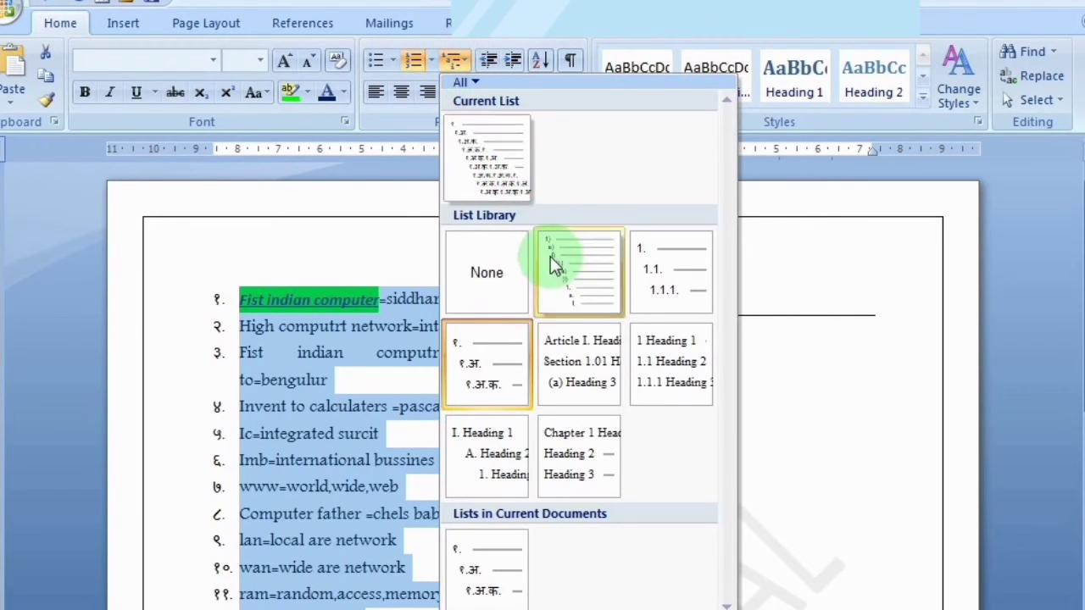
pyautogui.moveTo(566, 359)
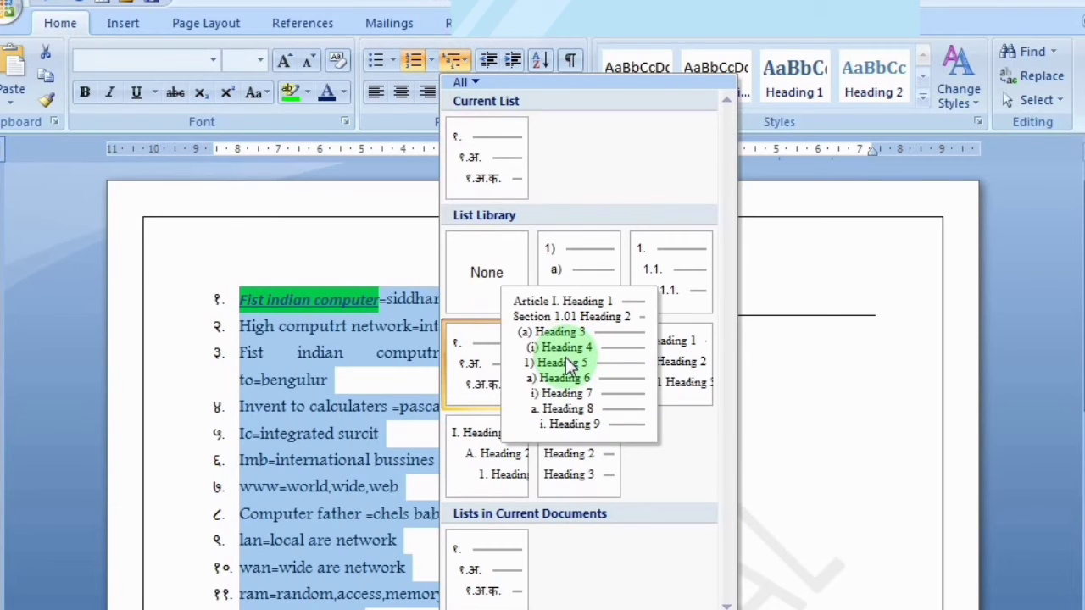
pyautogui.click(567, 363)
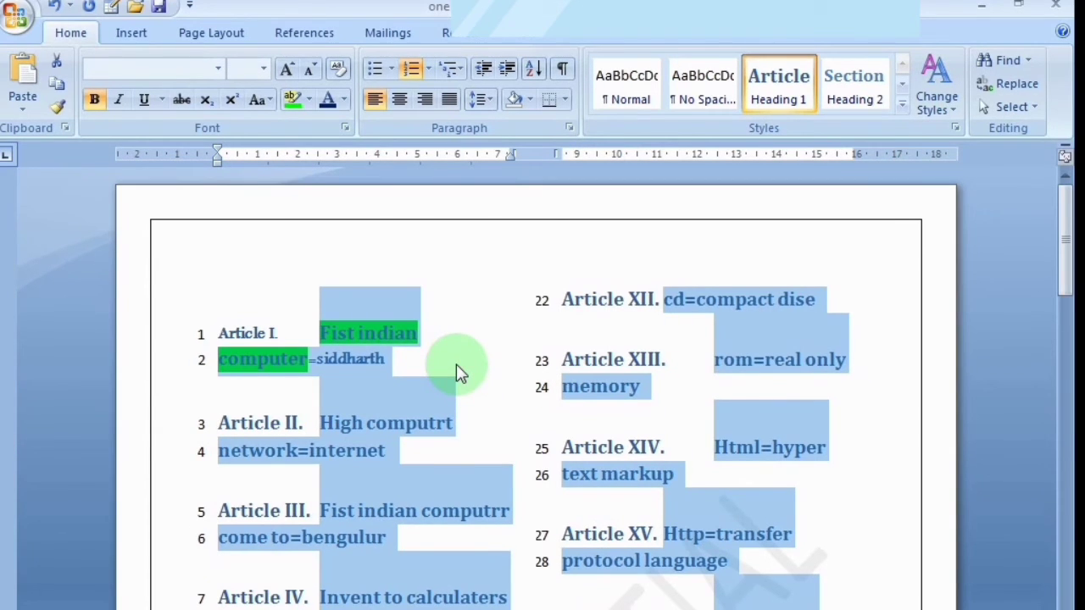
# Undo the multilevel list, numbering and arrow bullet changes back to the solid round bullets, and deselect the text
pyautogui.hotkey('ctrl', 'z')
pyautogui.hotkey('ctrl', 'z')
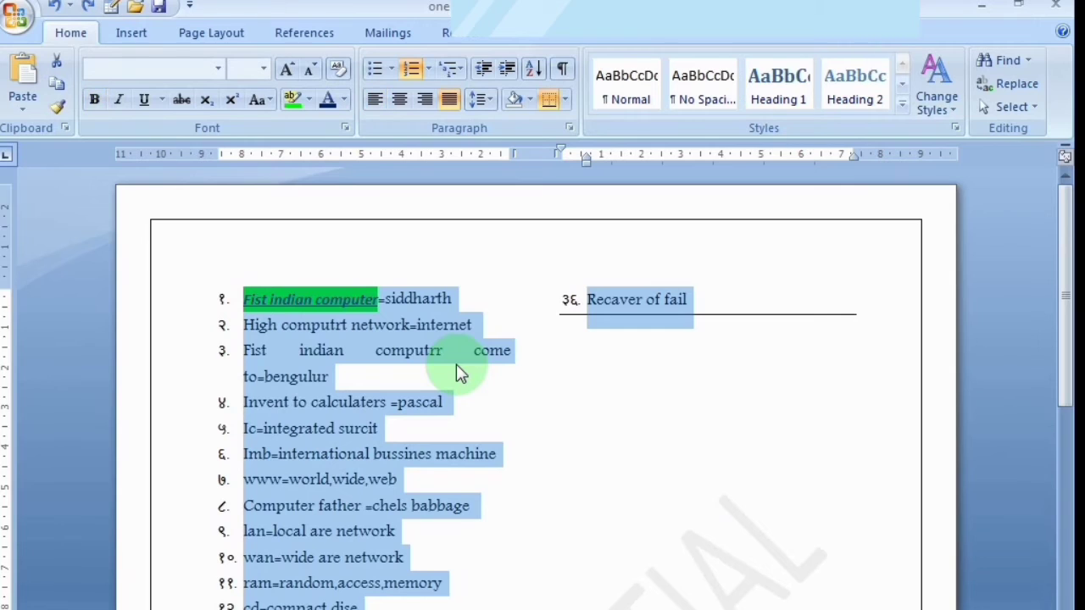
pyautogui.hotkey('ctrl', 'z')
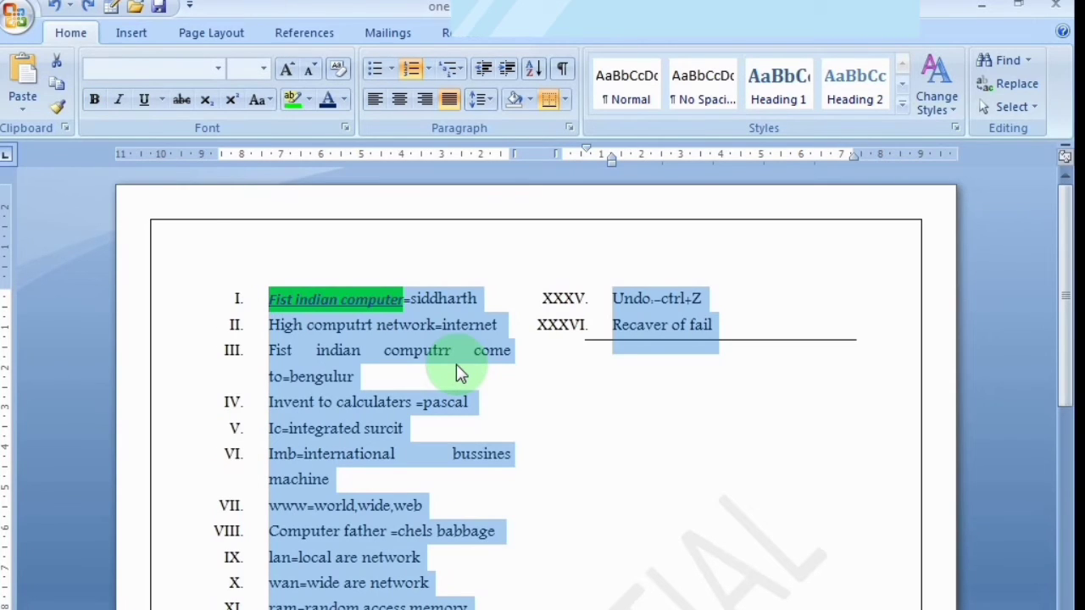
pyautogui.hotkey('ctrl', 'z')
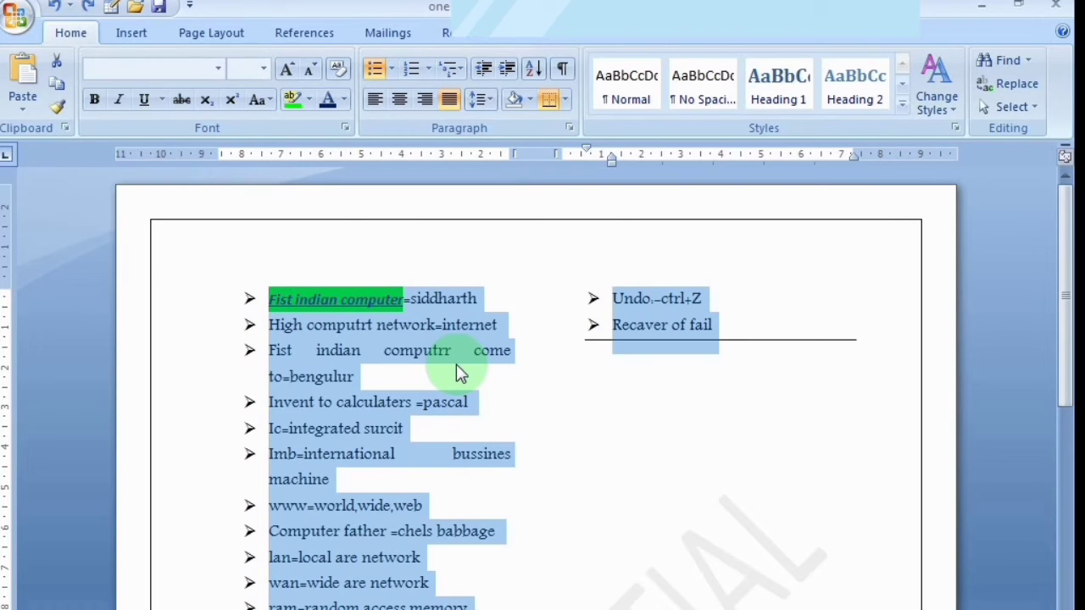
pyautogui.hotkey('ctrl', 'z')
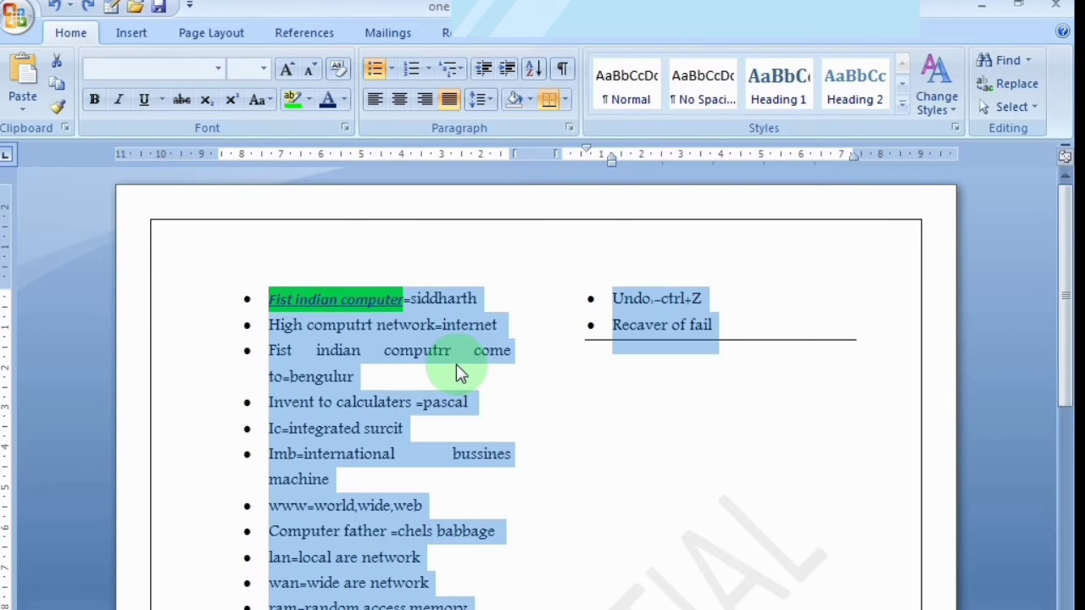
pyautogui.click(552, 401)
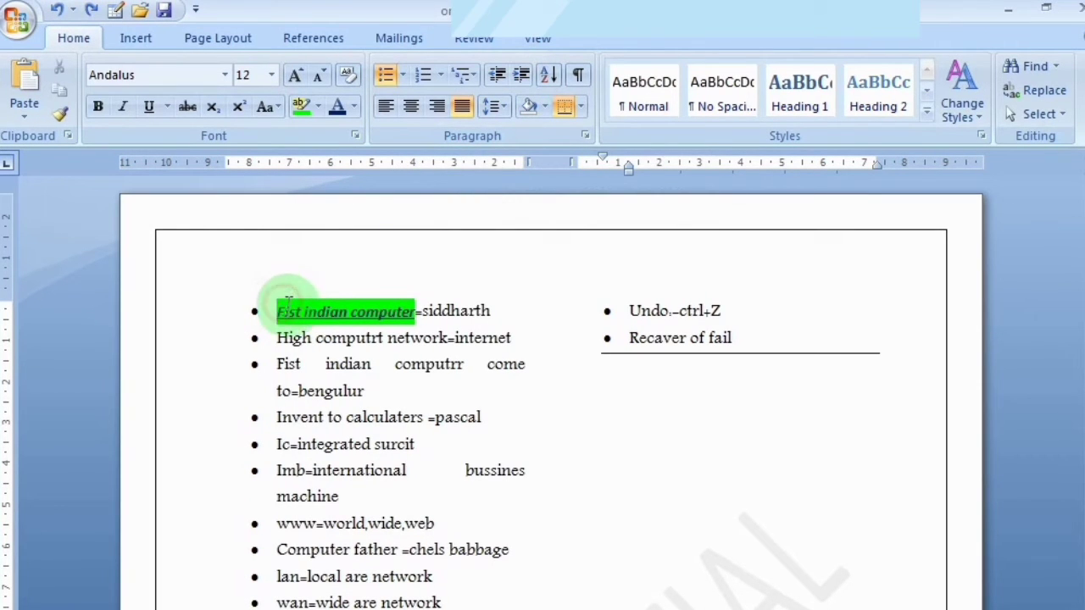
# Cycle the first bulleted line twice through left, center, right and justified alignment
pyautogui.moveTo(283, 299); pyautogui.dragTo(458, 291)
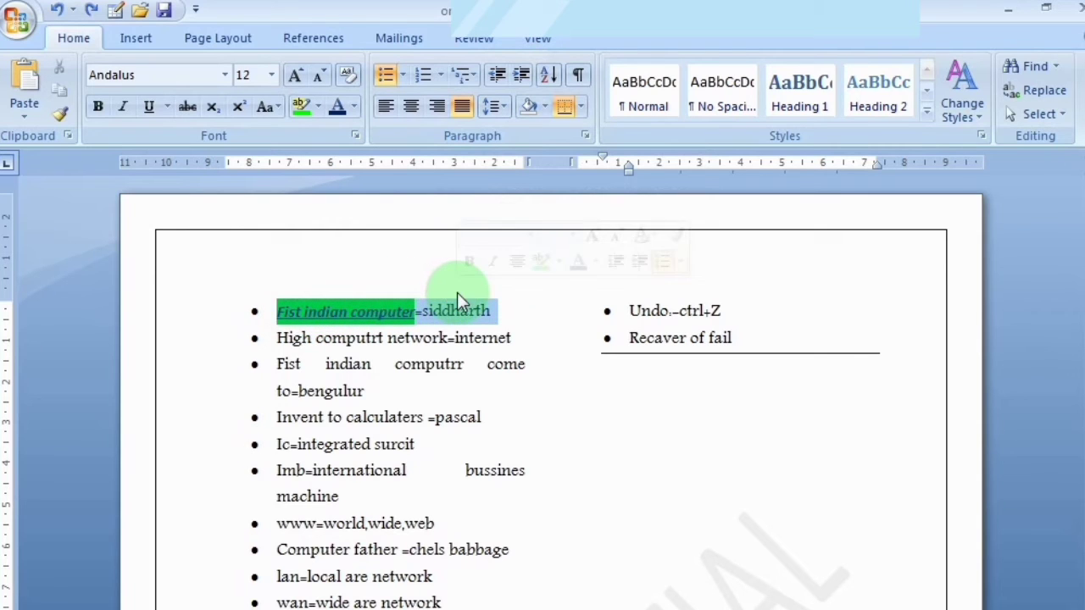
pyautogui.click(386, 109)
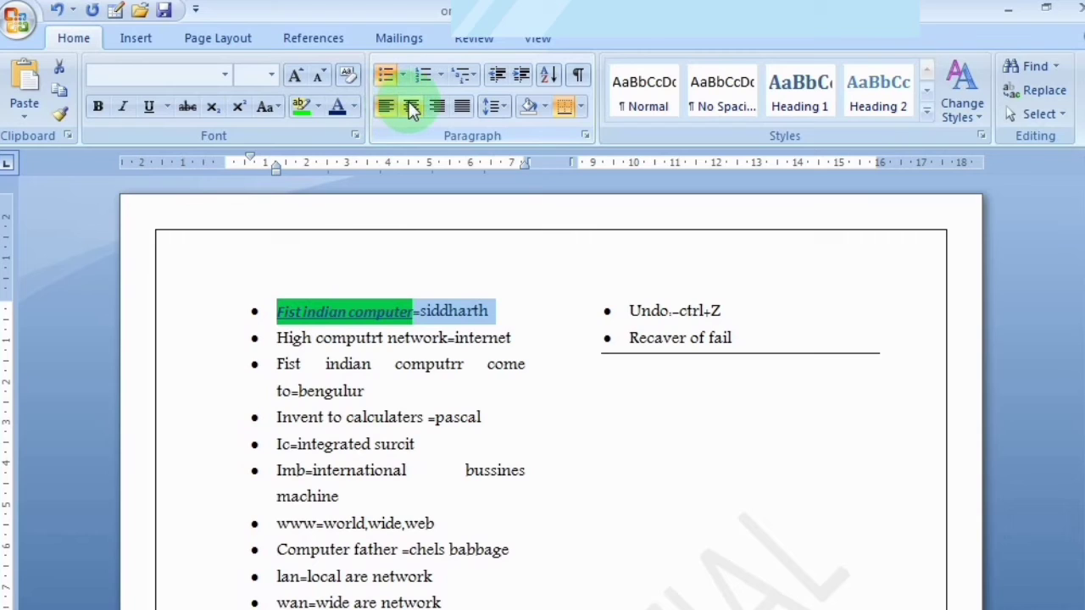
pyautogui.click(411, 108)
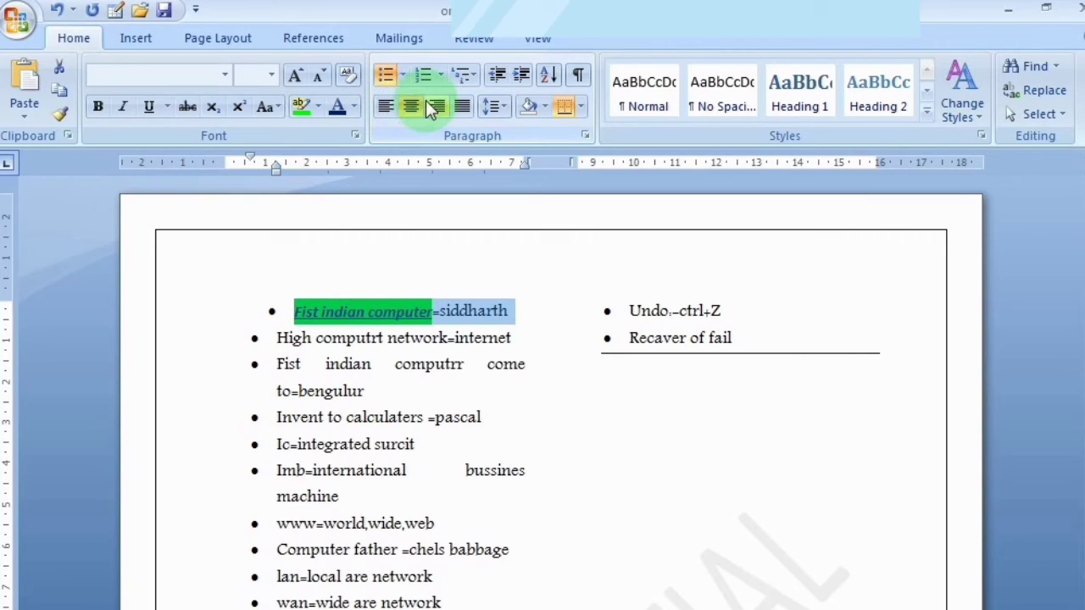
pyautogui.click(435, 105)
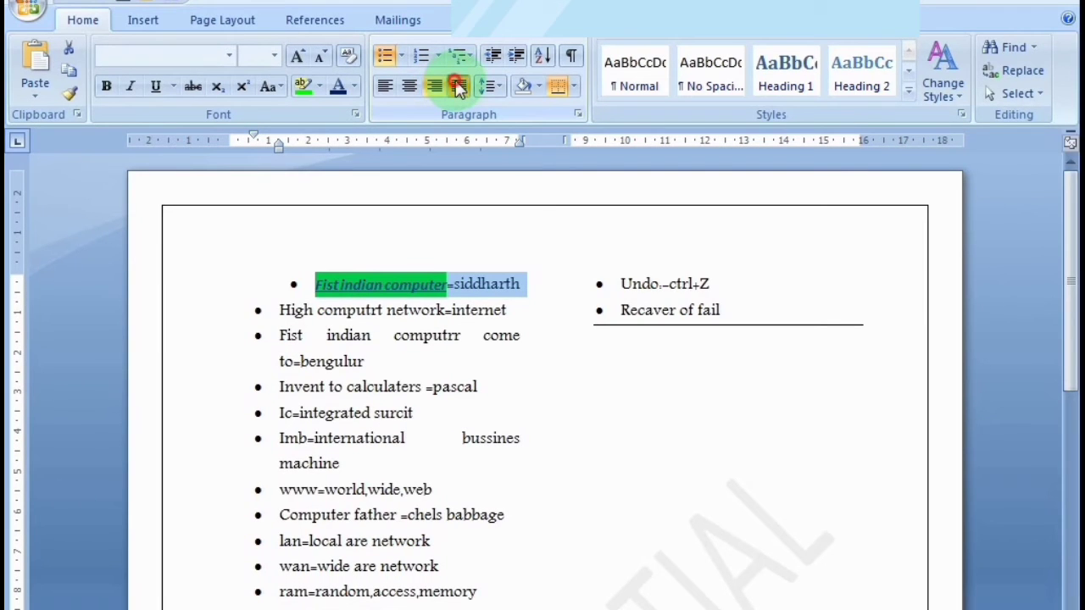
pyautogui.click(458, 87)
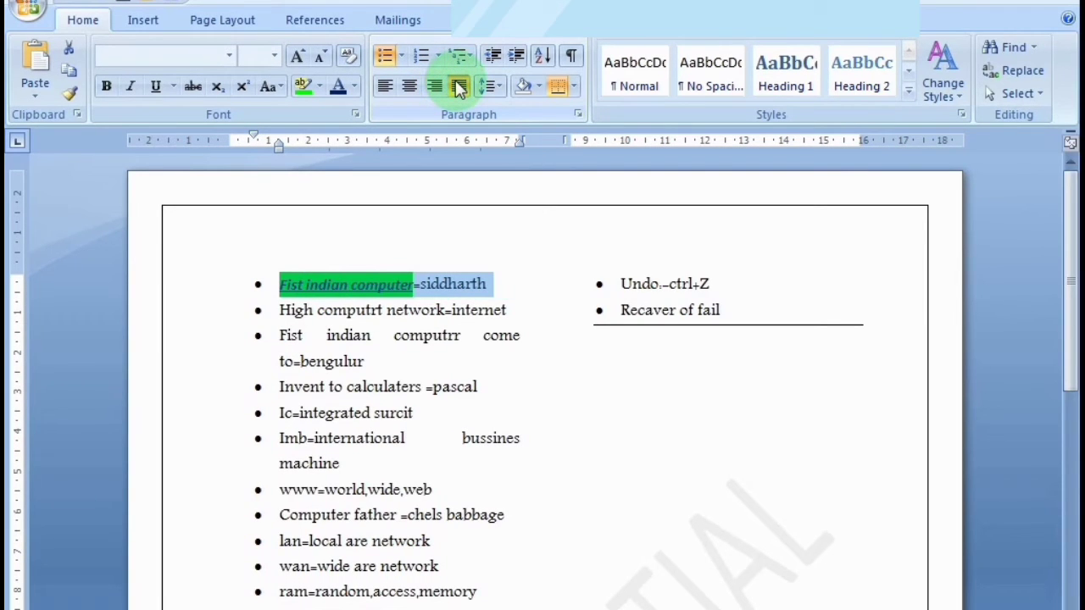
pyautogui.click(389, 82)
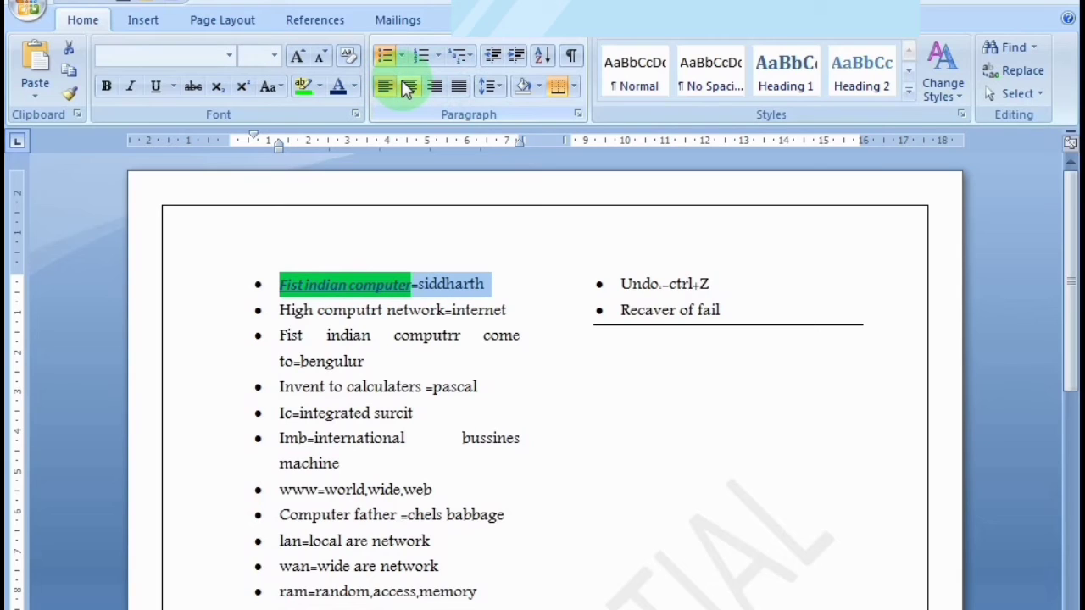
pyautogui.click(410, 87)
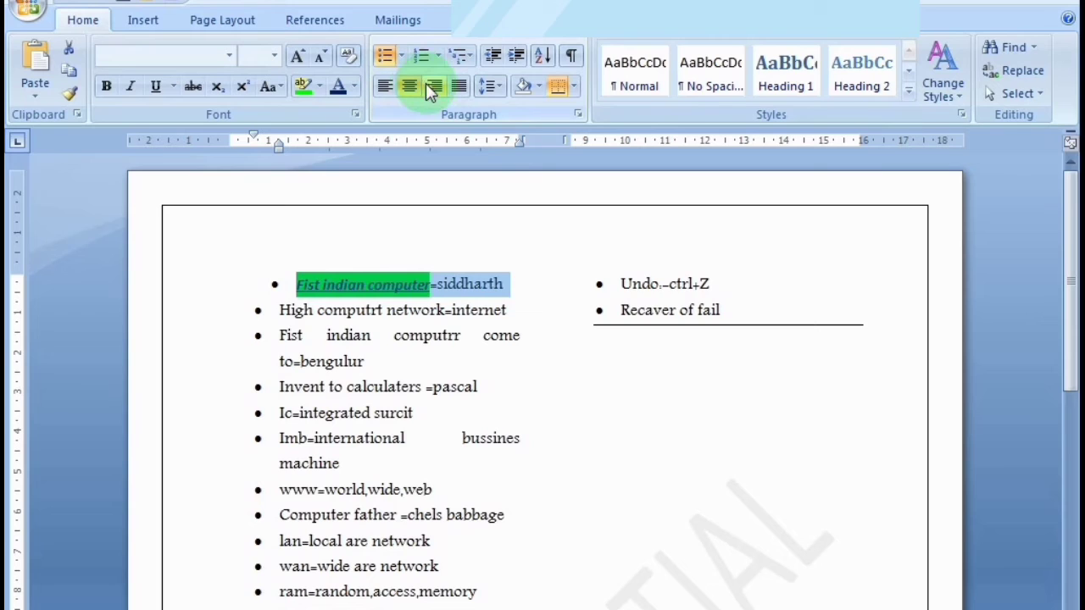
pyautogui.click(435, 85)
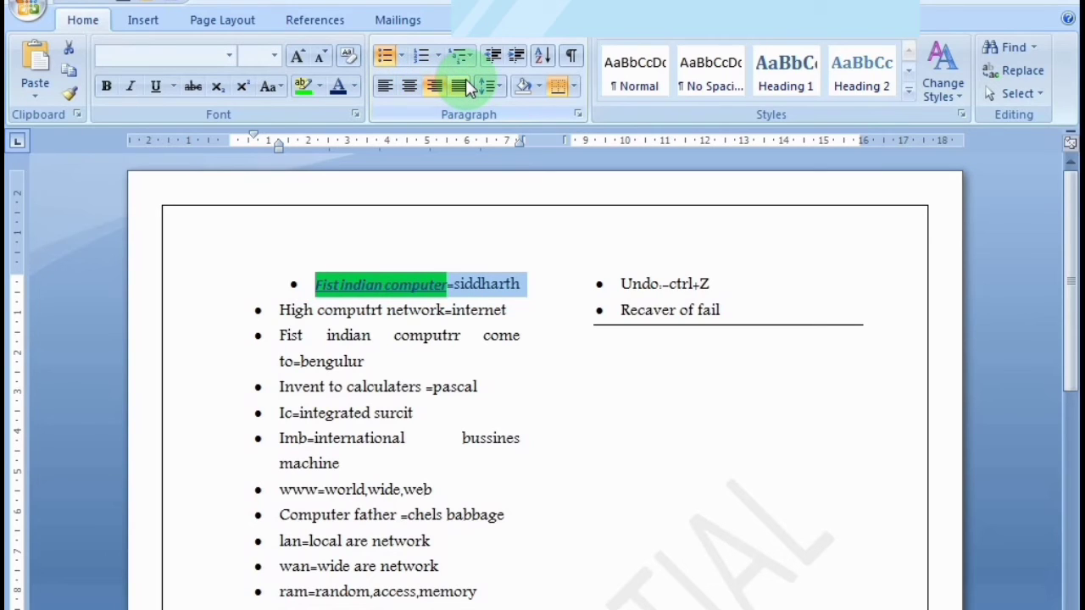
pyautogui.click(466, 78)
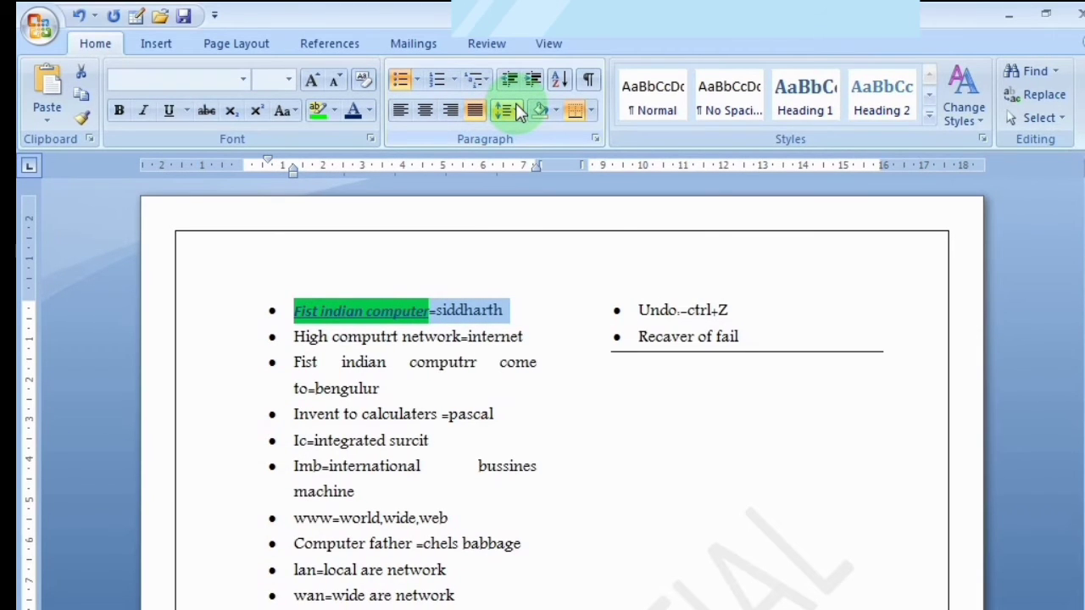
# Set the line spacing of all the text in the document to 1.15 and after that to 2.0
pyautogui.click(517, 111)
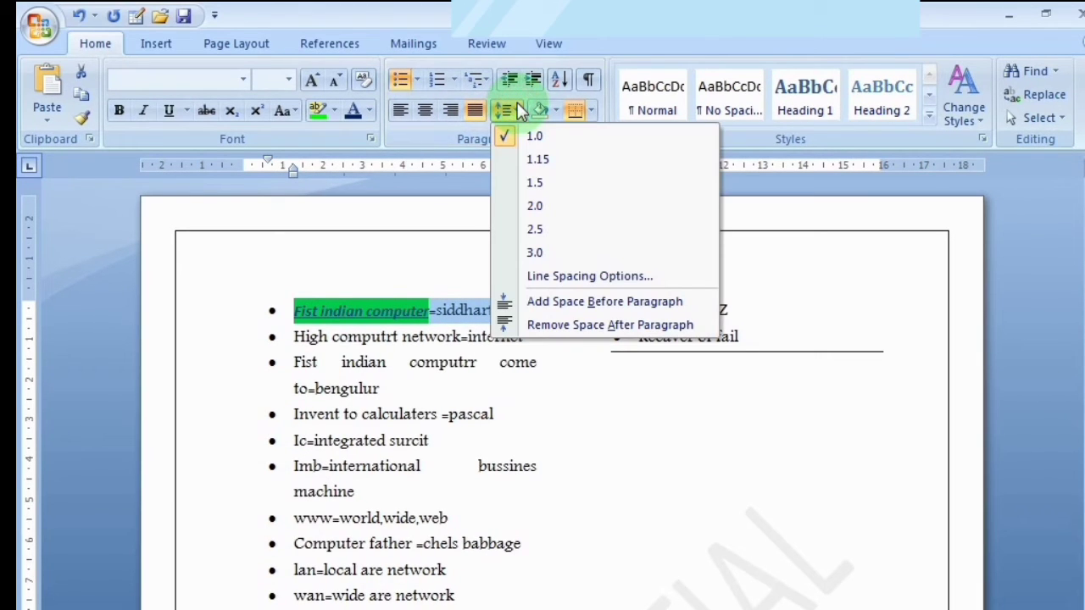
pyautogui.click(511, 107)
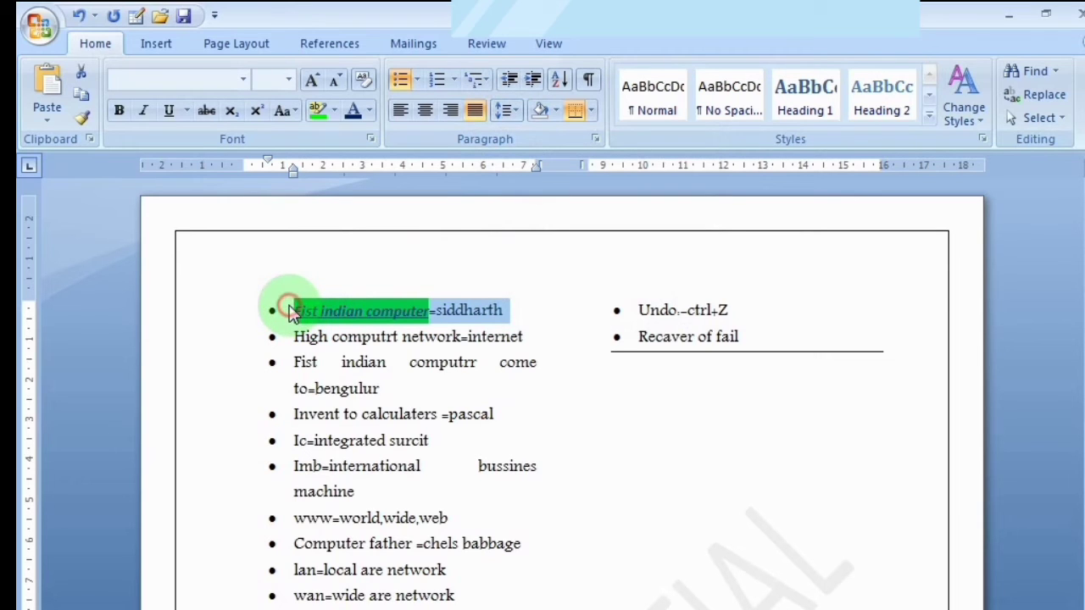
pyautogui.moveTo(302, 318); pyautogui.dragTo(371, 568)
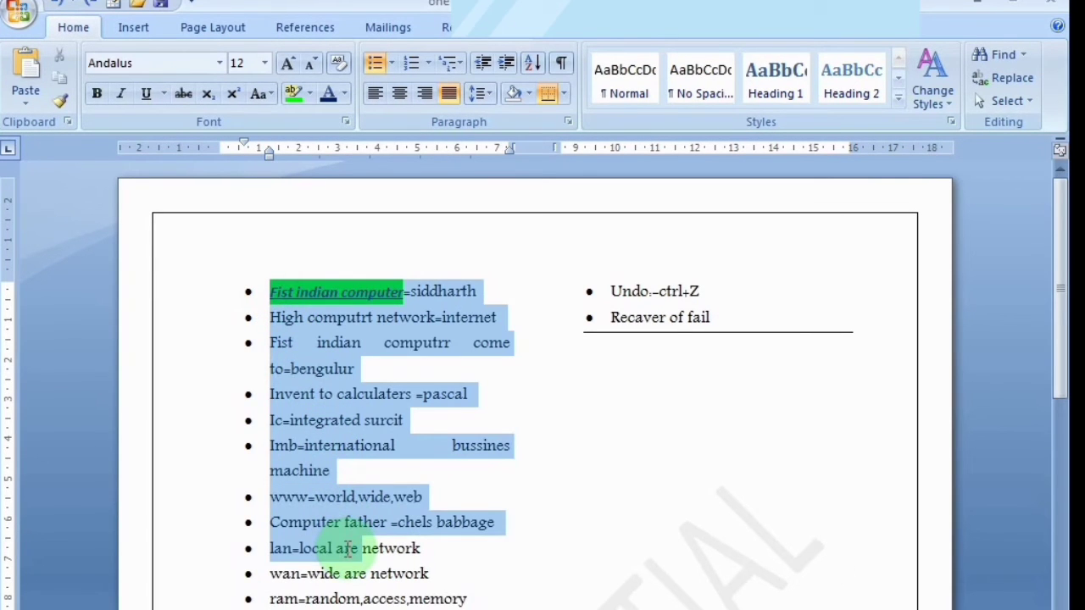
pyautogui.hotkey('ctrl', 'a')
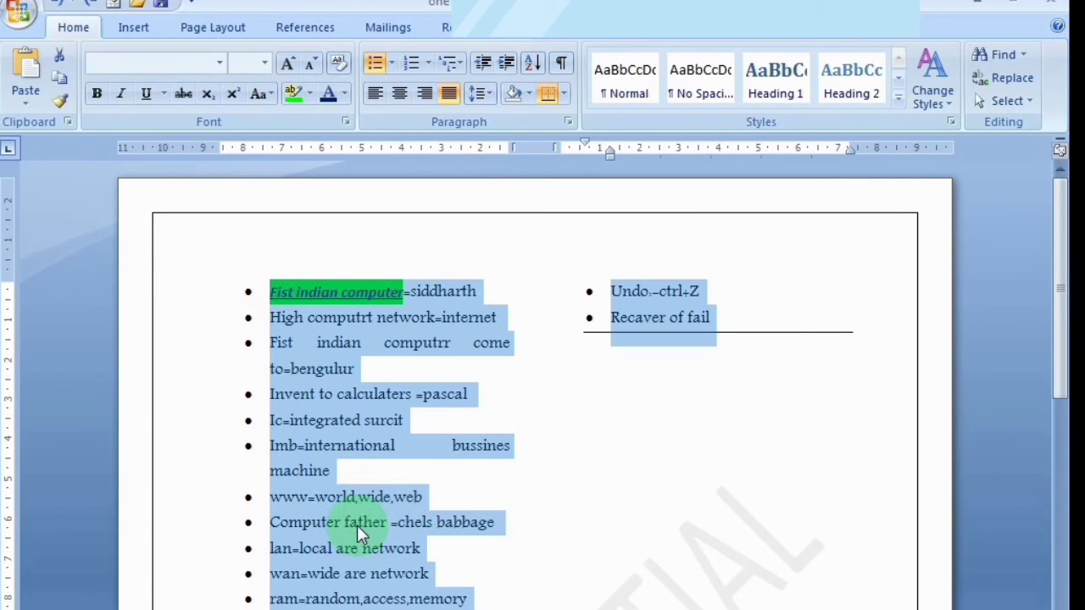
pyautogui.click(487, 94)
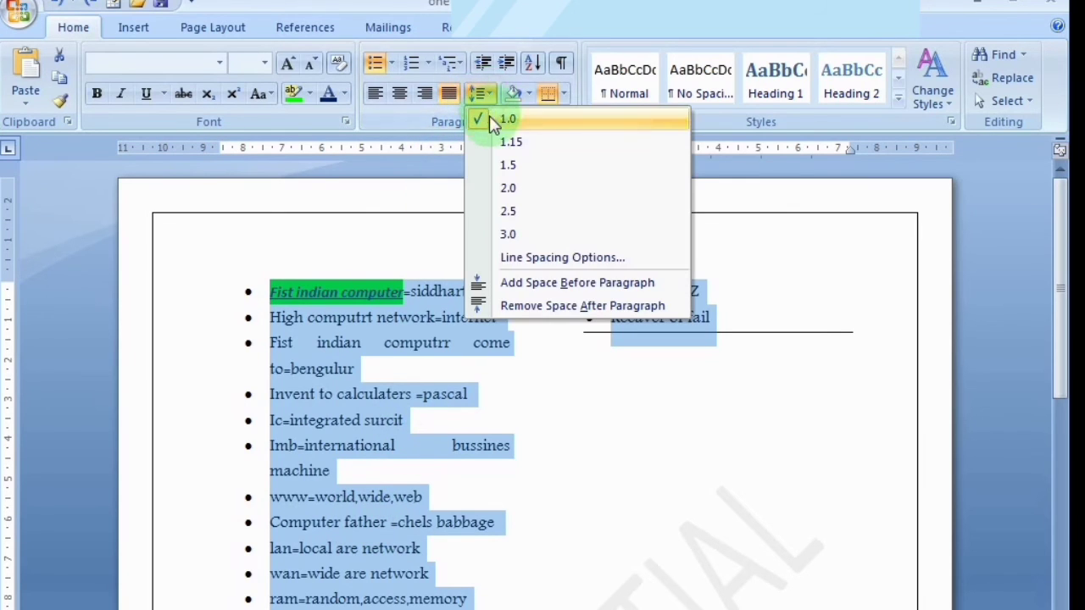
pyautogui.click(494, 146)
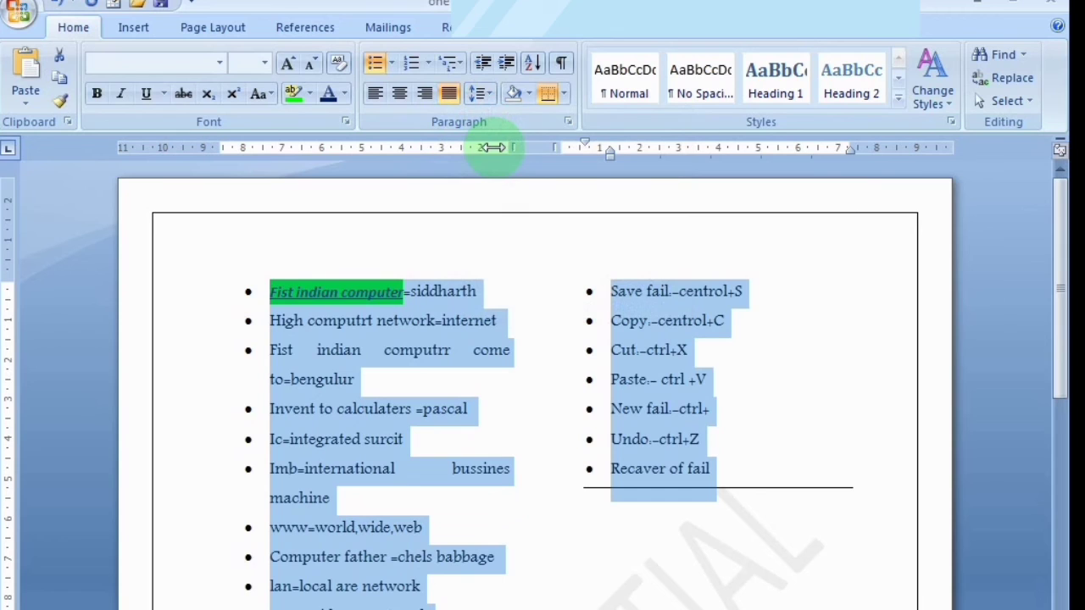
pyautogui.click(485, 92)
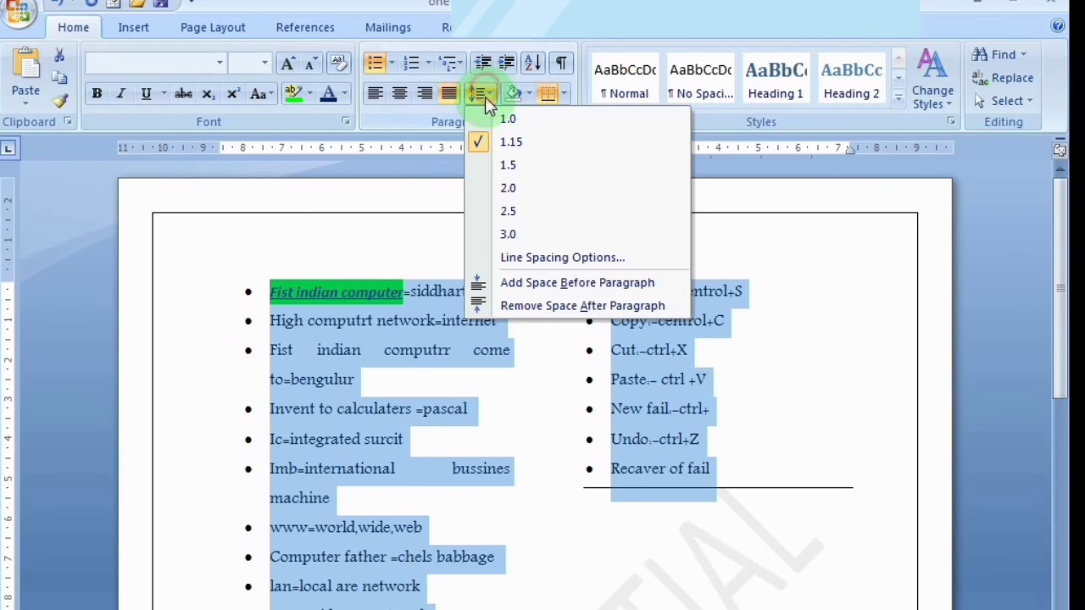
pyautogui.click(506, 188)
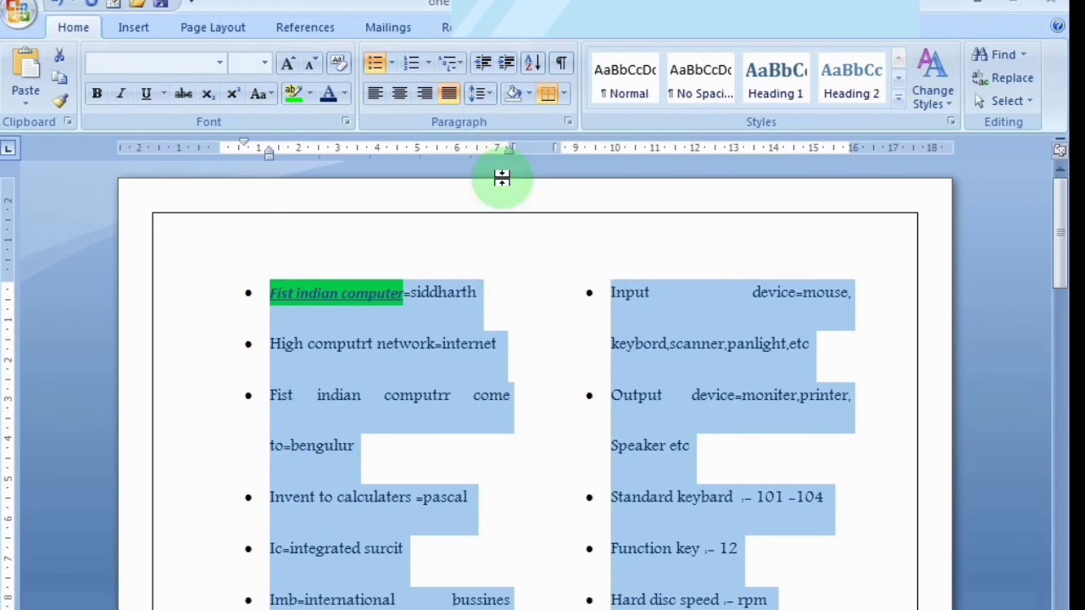
# Set the line spacing of all the text to 1.0, and decrease and increase its indent twice
pyautogui.click(480, 96)
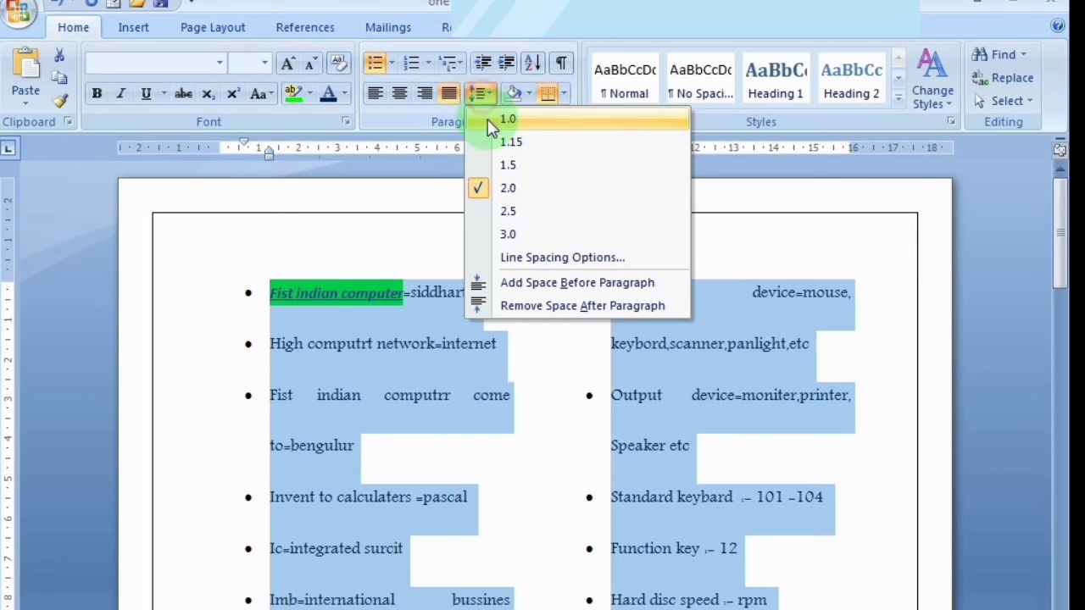
pyautogui.click(487, 120)
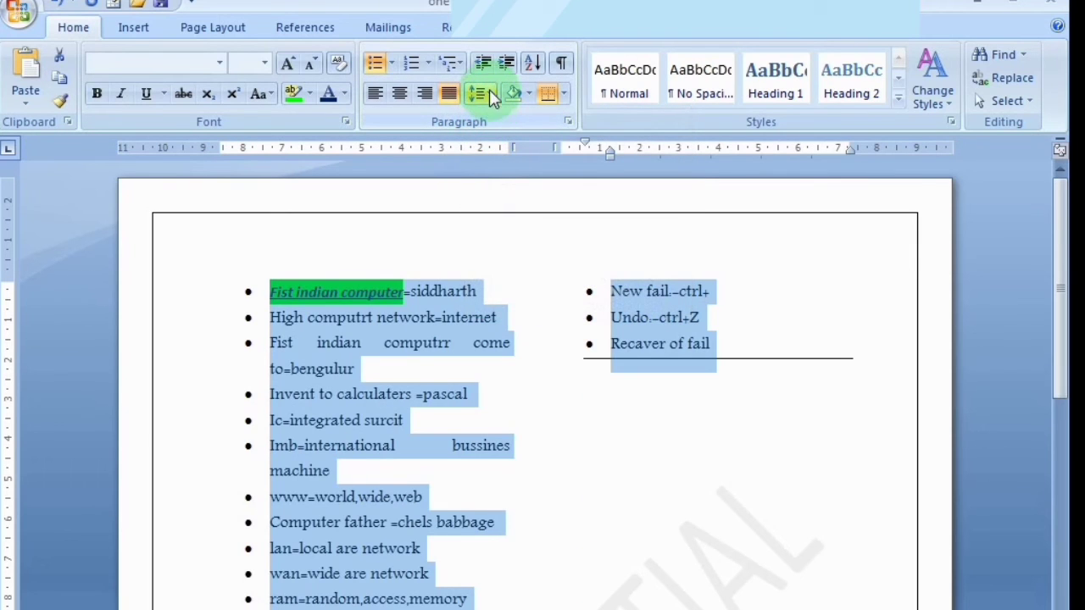
pyautogui.click(487, 68)
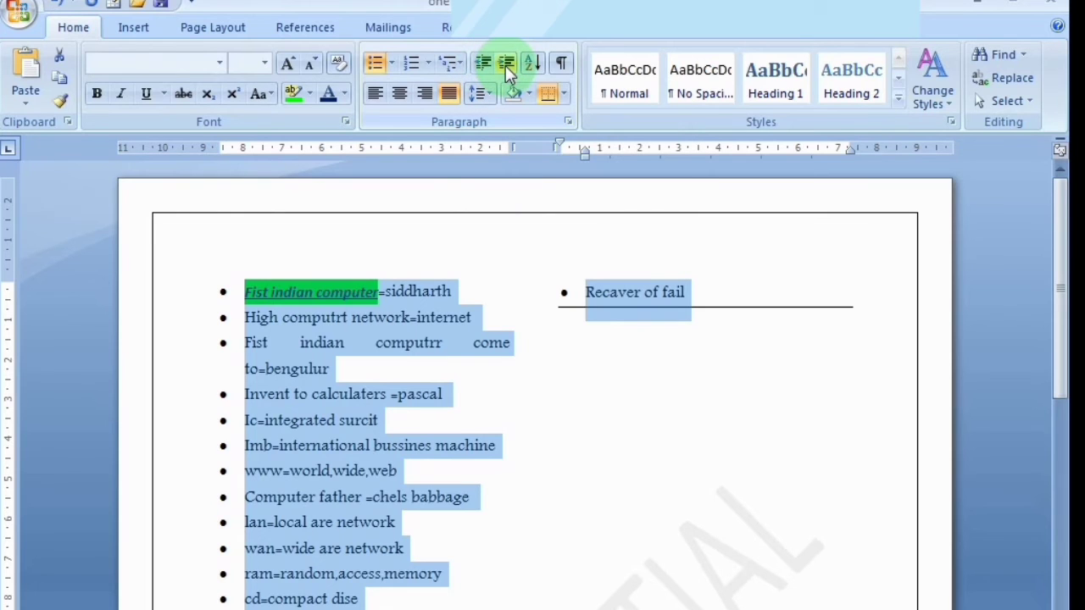
pyautogui.click(506, 65)
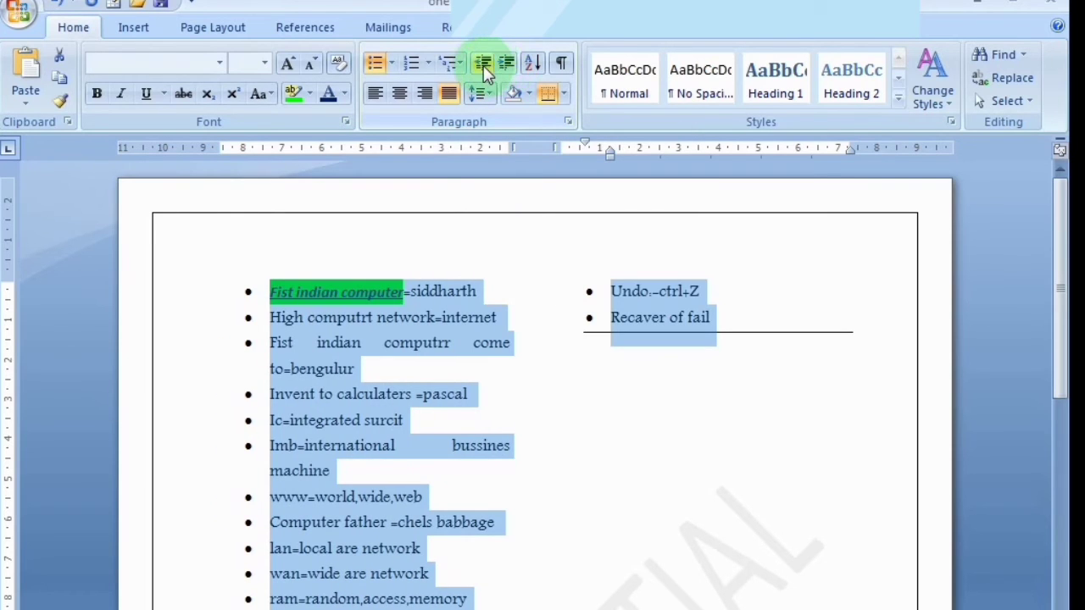
pyautogui.click(483, 65)
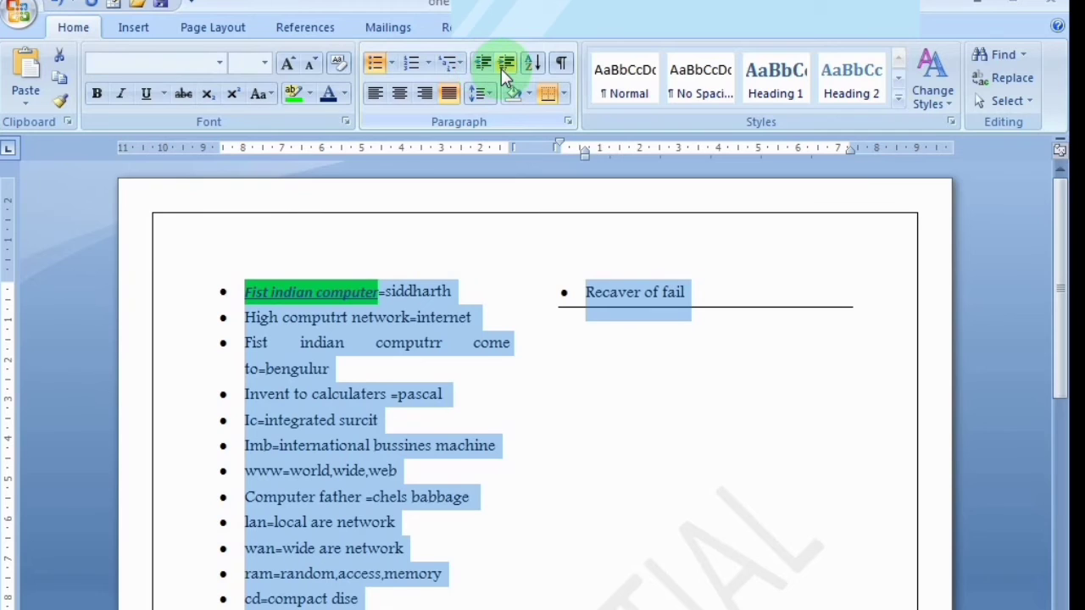
pyautogui.click(502, 70)
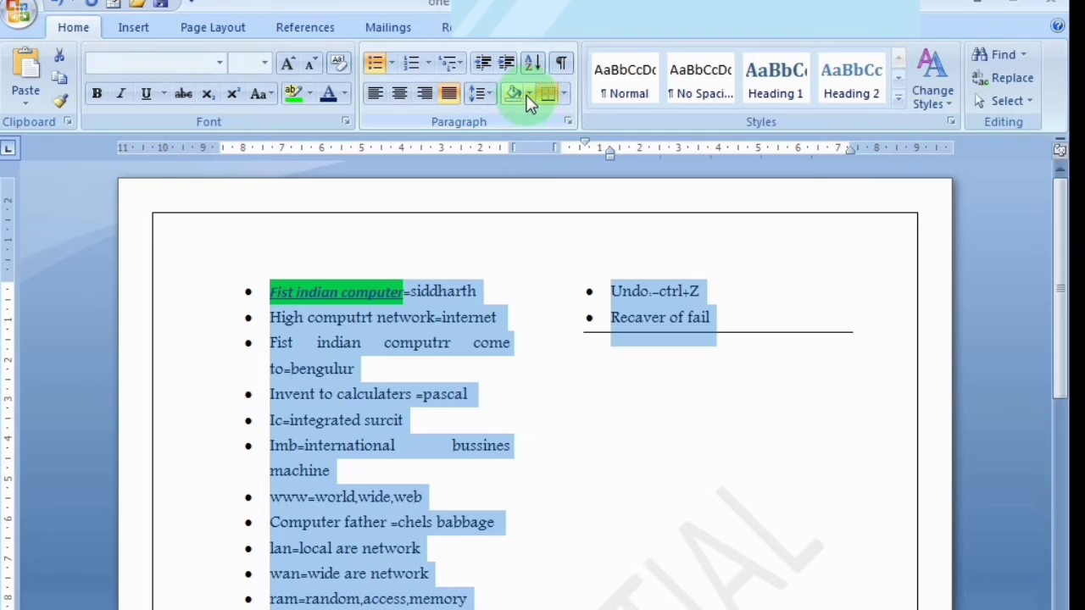
# Shade all the text light gray and apply outside borders to it, leaving out the top border
pyautogui.click(528, 95)
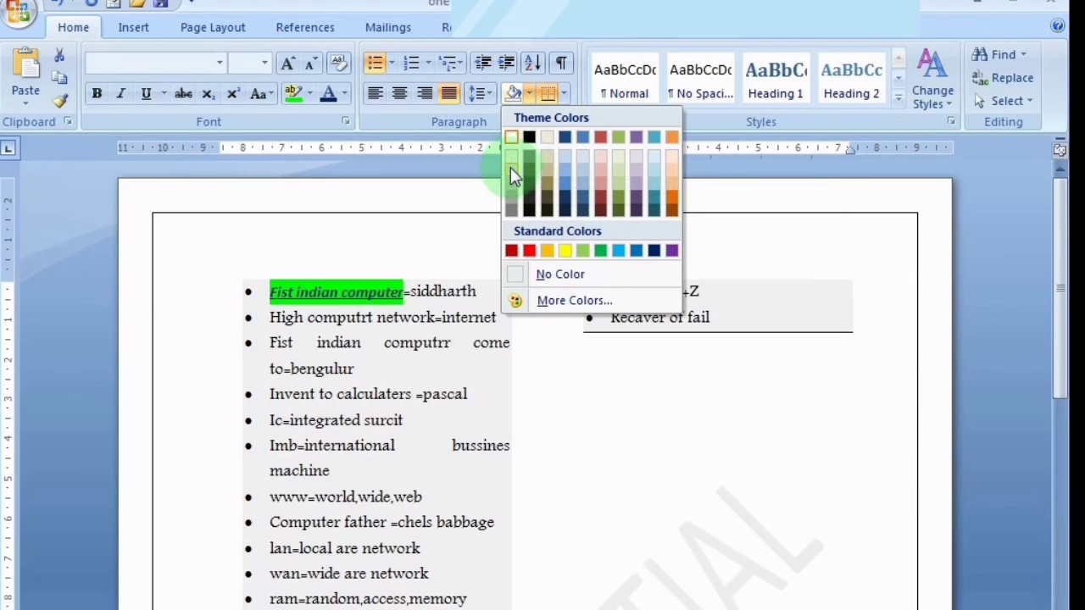
pyautogui.click(510, 168)
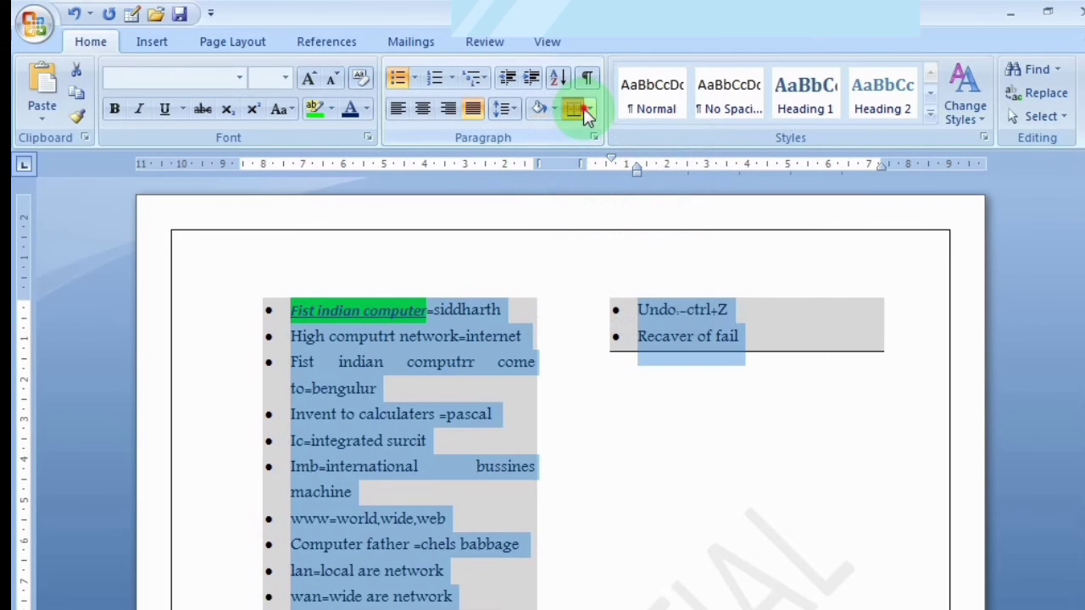
pyautogui.click(555, 93)
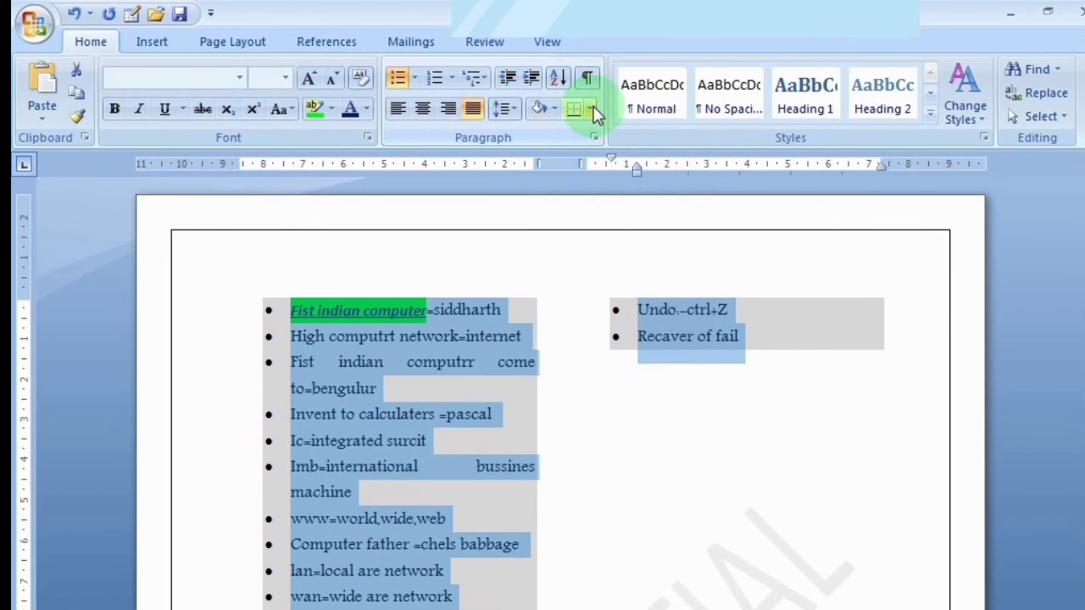
pyautogui.click(592, 110)
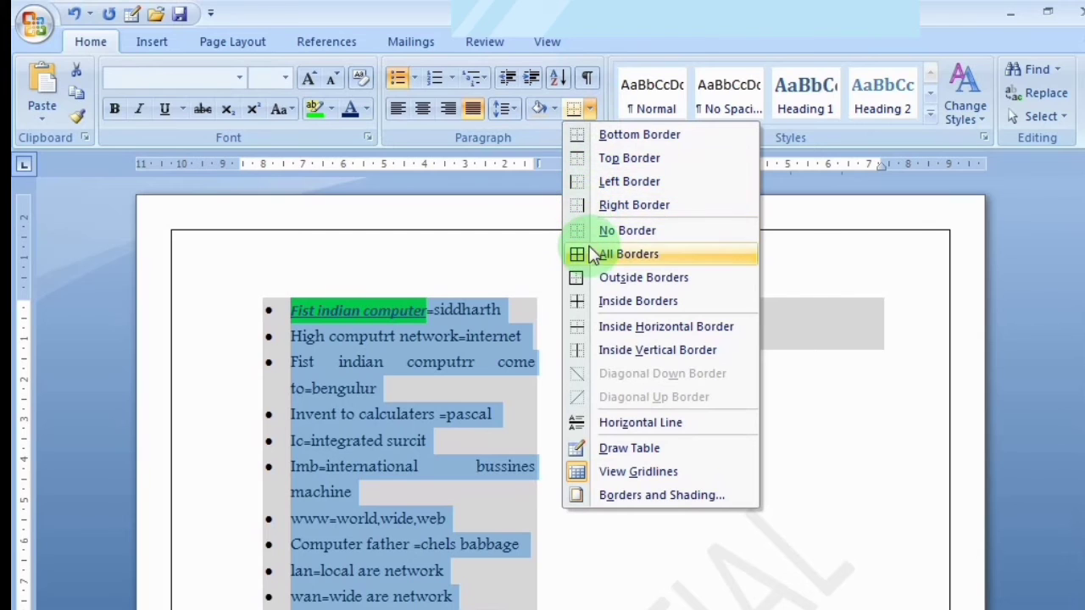
pyautogui.click(592, 280)
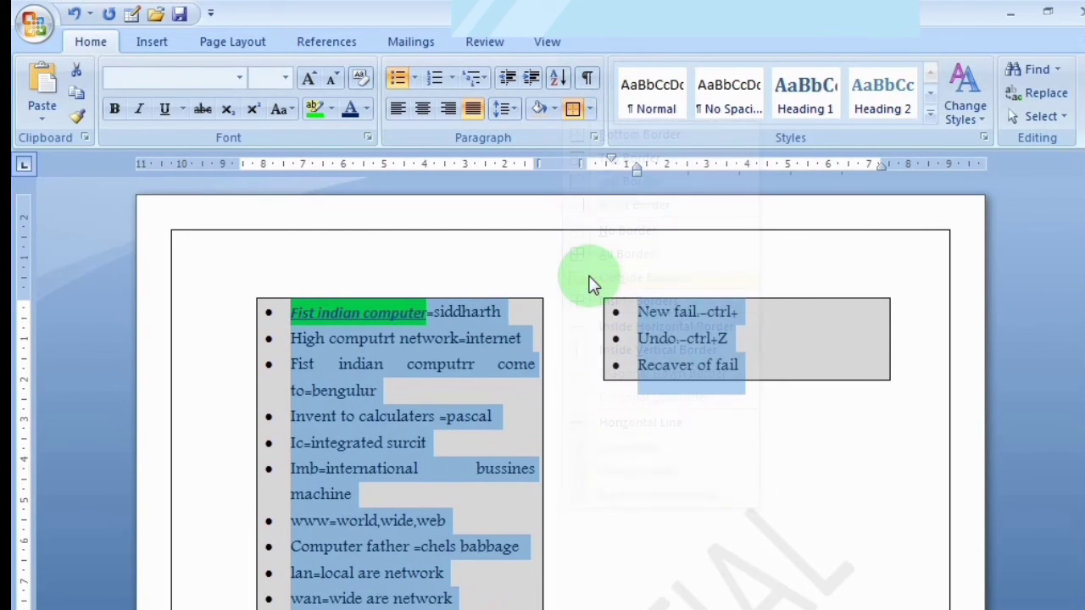
pyautogui.click(590, 110)
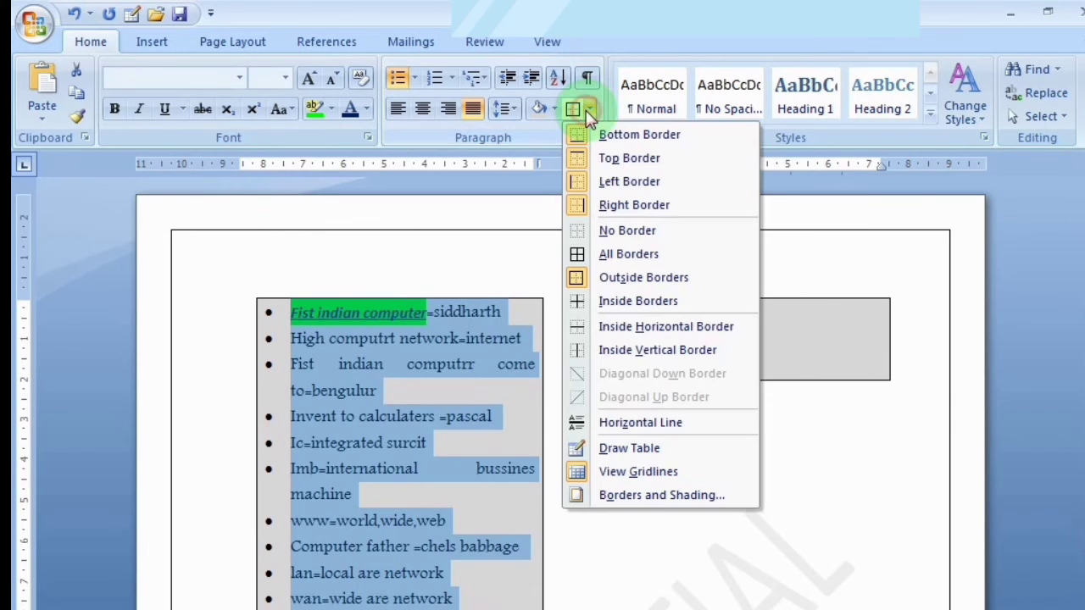
pyautogui.click(607, 158)
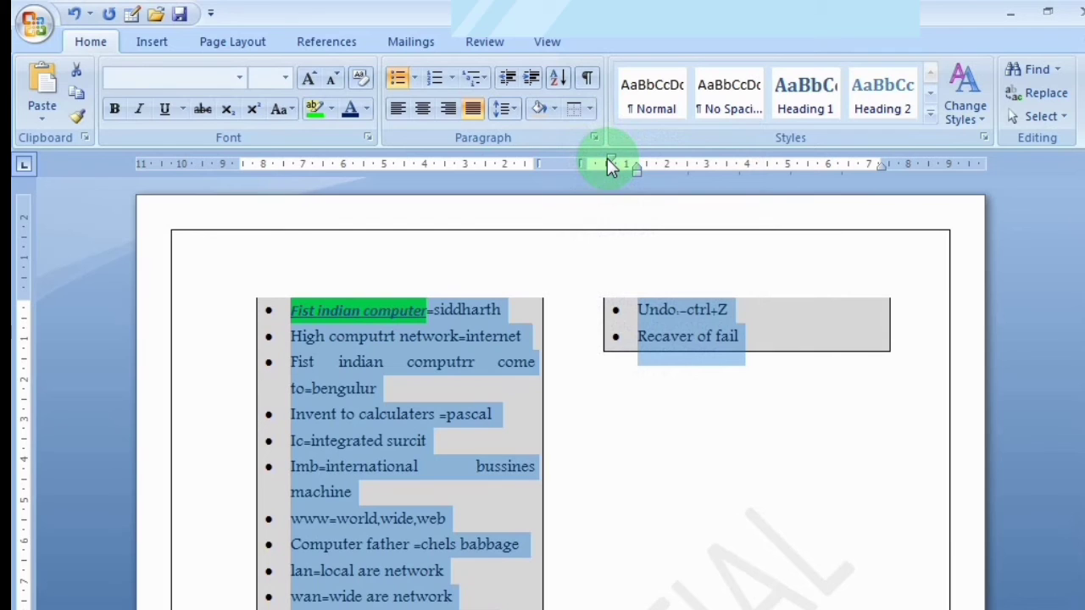
# Apply the Normal style to the "Recaver of fail" line, and the List Paragraph style to all the text
pyautogui.click(570, 343)
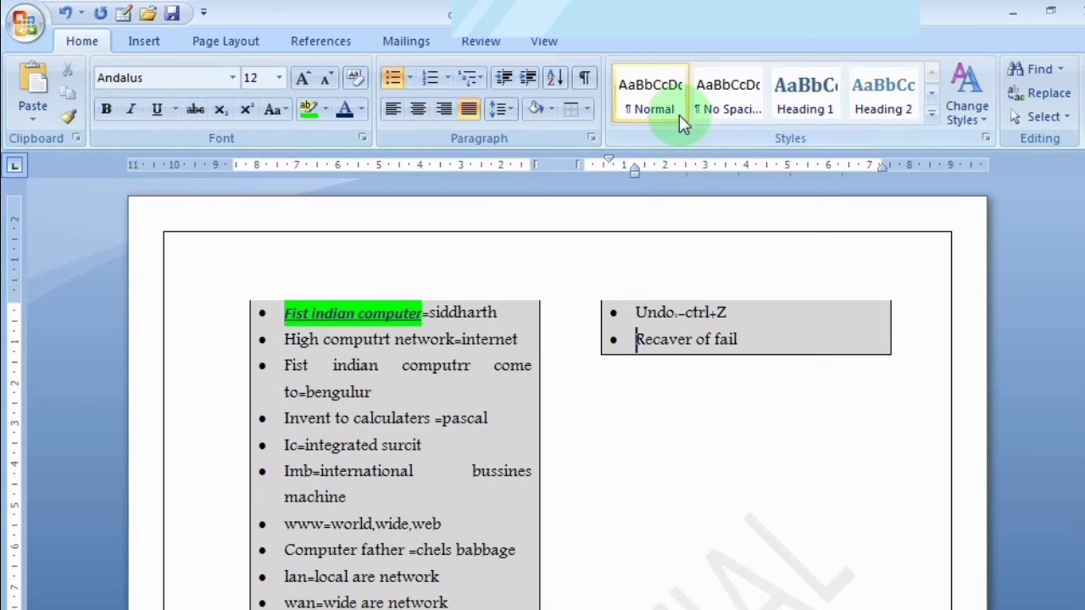
pyautogui.click(665, 97)
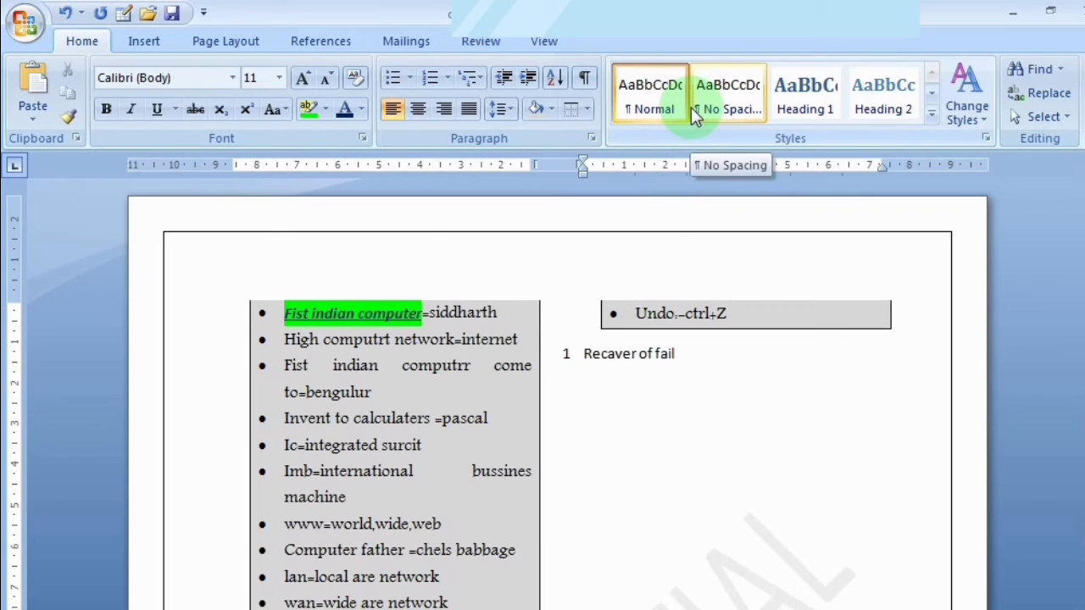
pyautogui.hotkey('ctrl', 'a')
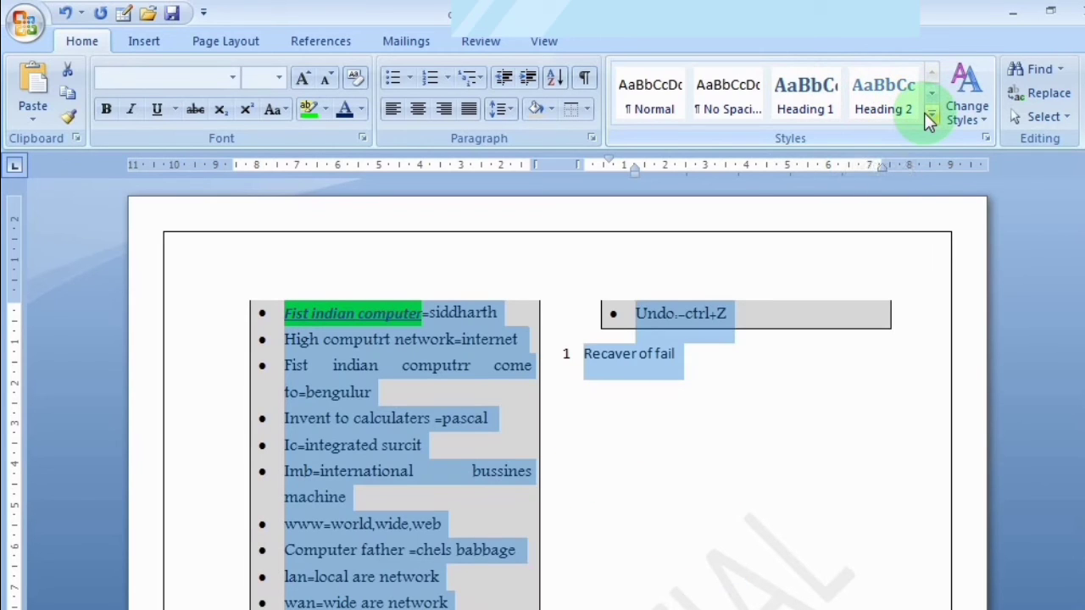
pyautogui.click(929, 115)
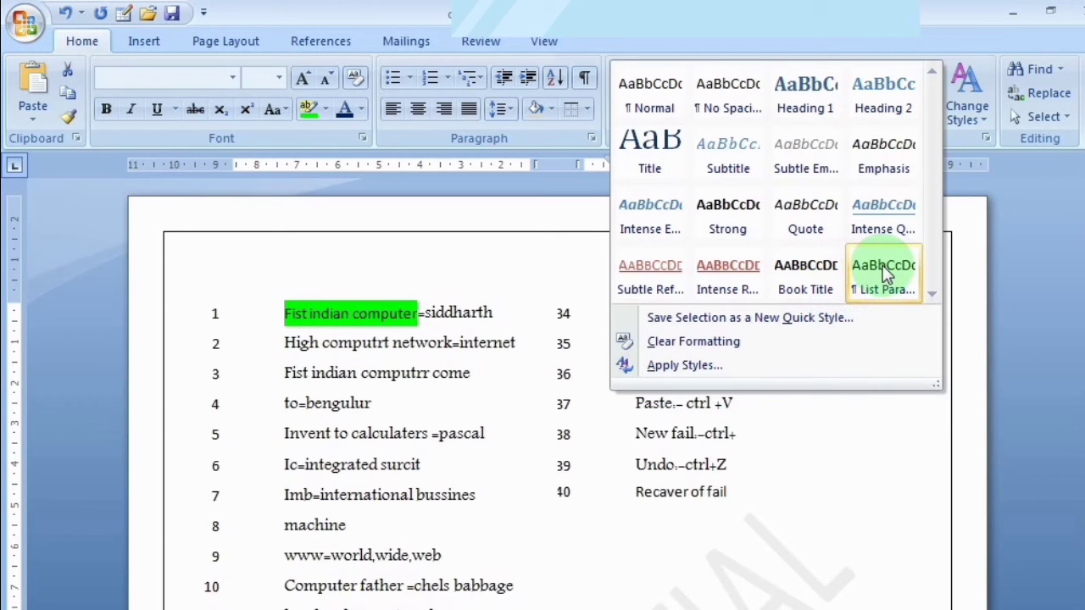
pyautogui.click(884, 271)
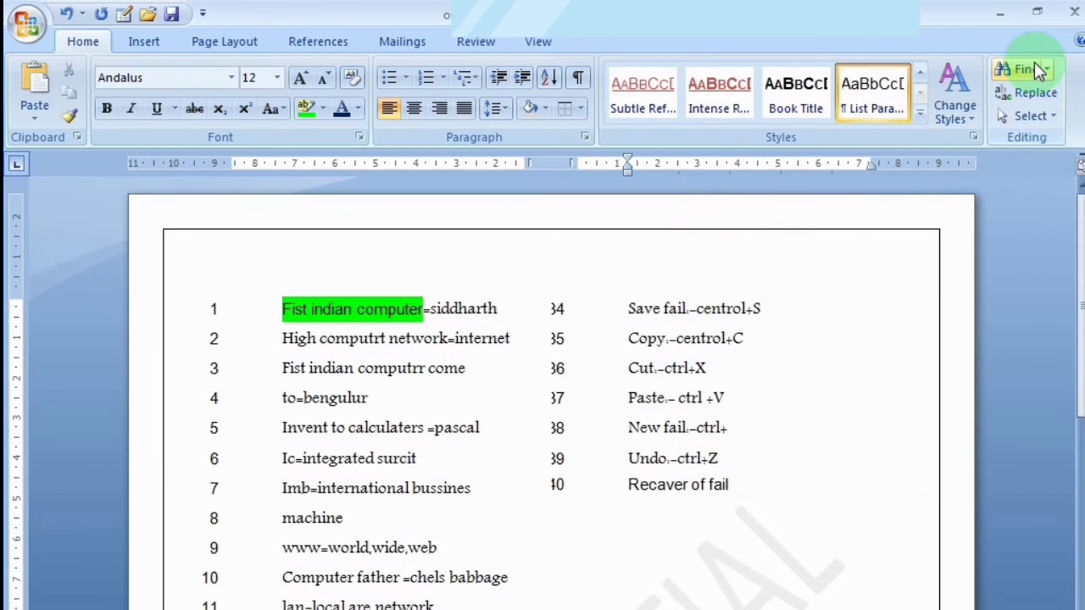
# Find the word "COMPACT" in the document, close the search and view the match
pyautogui.click(1028, 69)
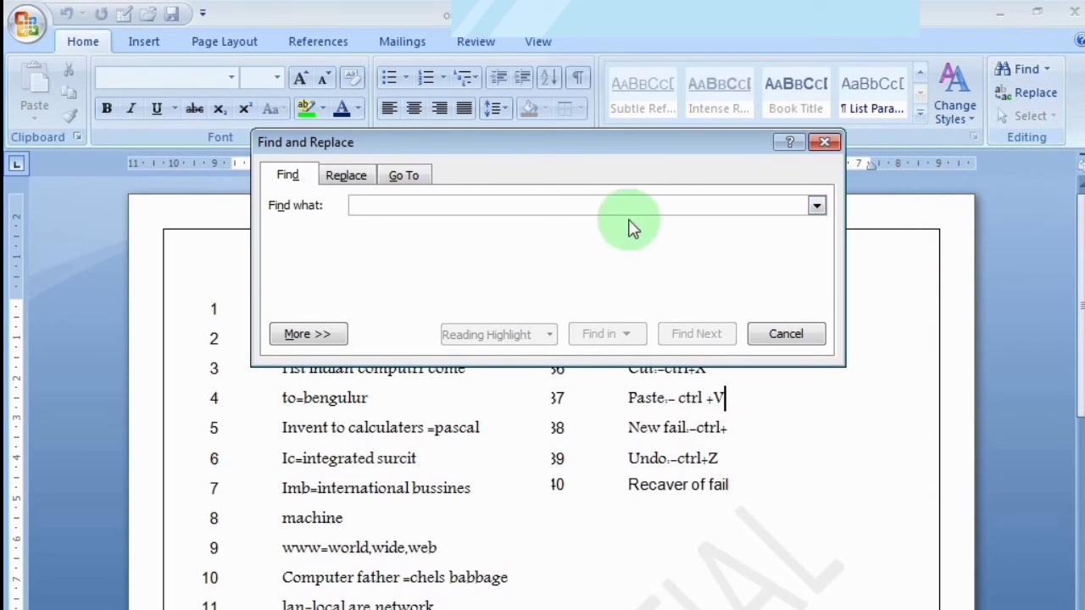
pyautogui.click(490, 201)
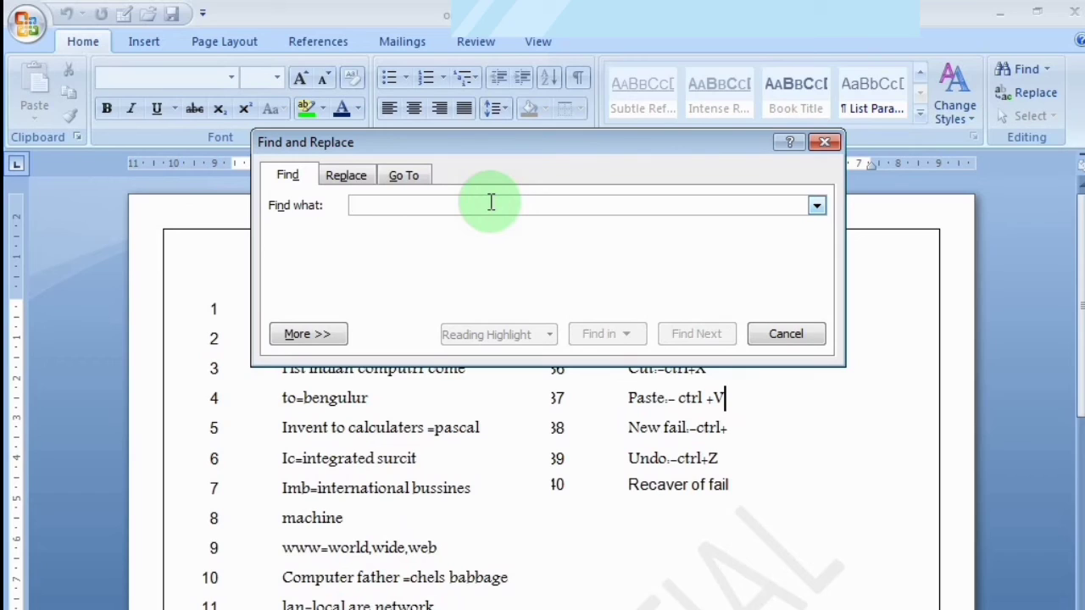
pyautogui.write('C')
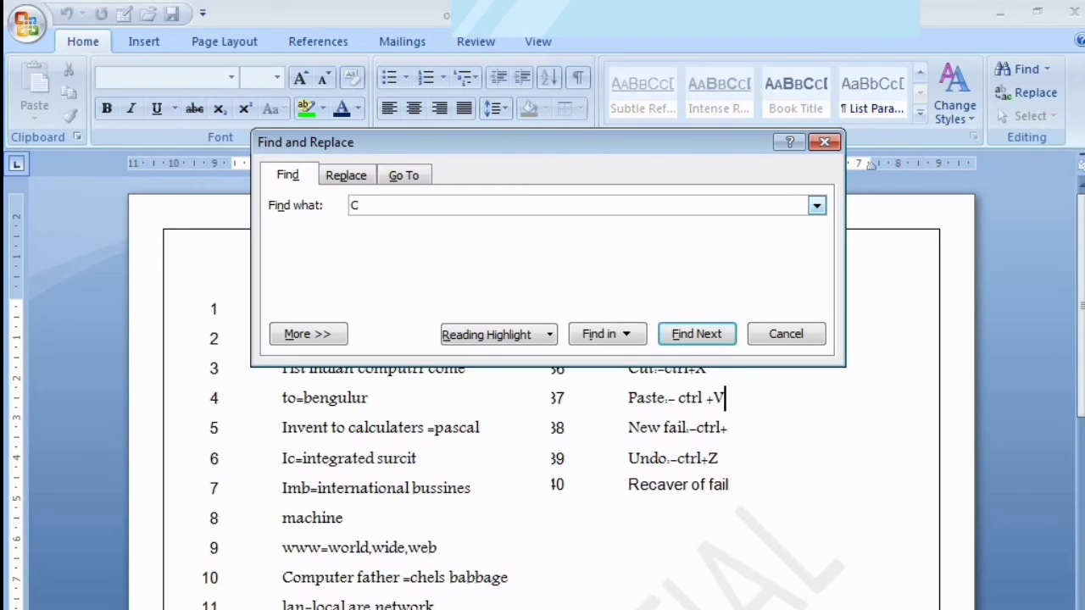
pyautogui.write('OMPQACT')
pyautogui.press('BackSpace')
pyautogui.press('BackSpace')
pyautogui.press('BackSpace')
pyautogui.press('BackSpace')
pyautogui.press('BackSpace')
pyautogui.press('BackSpace')
pyautogui.press('BackSpace')
pyautogui.press('BackSpace')
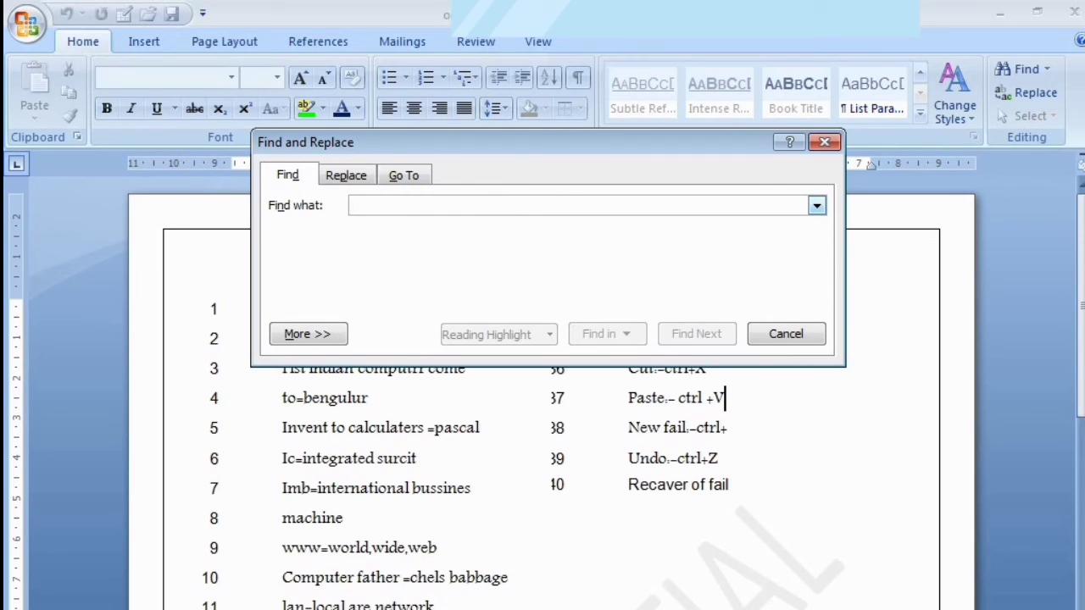
pyautogui.write('COMP')
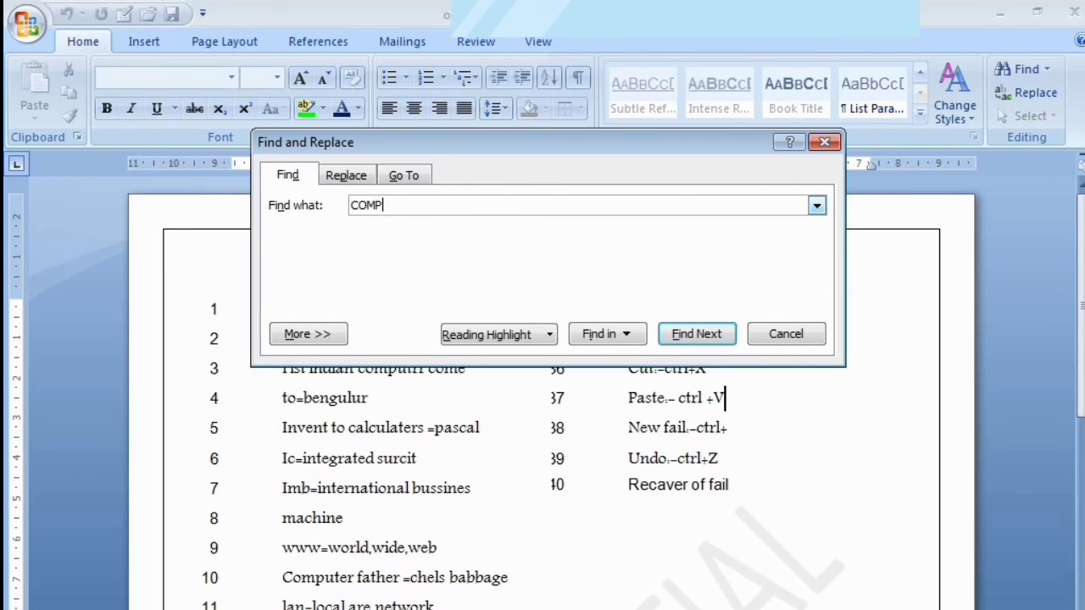
pyautogui.write('ACT')
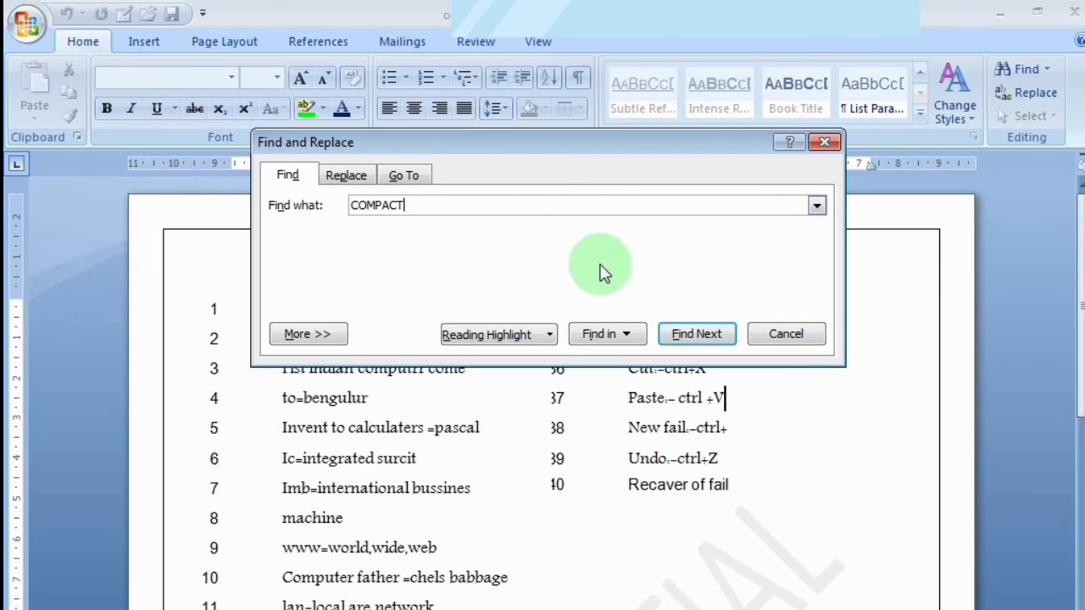
pyautogui.click(697, 334)
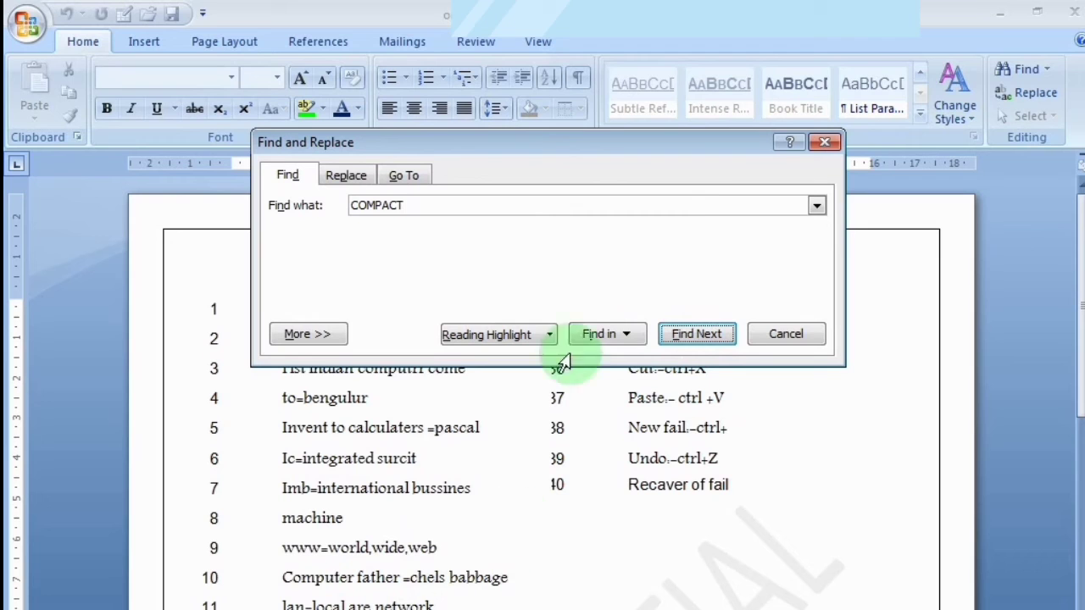
pyautogui.click(822, 145)
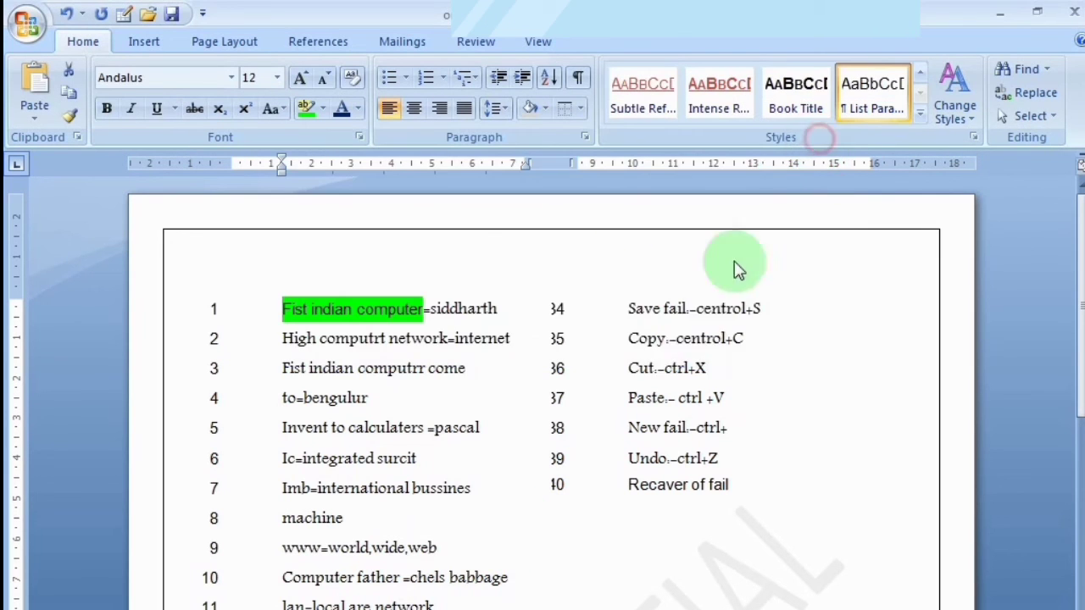
pyautogui.scroll(-3, 580, 515)
pyautogui.scroll(-2, 579, 515)
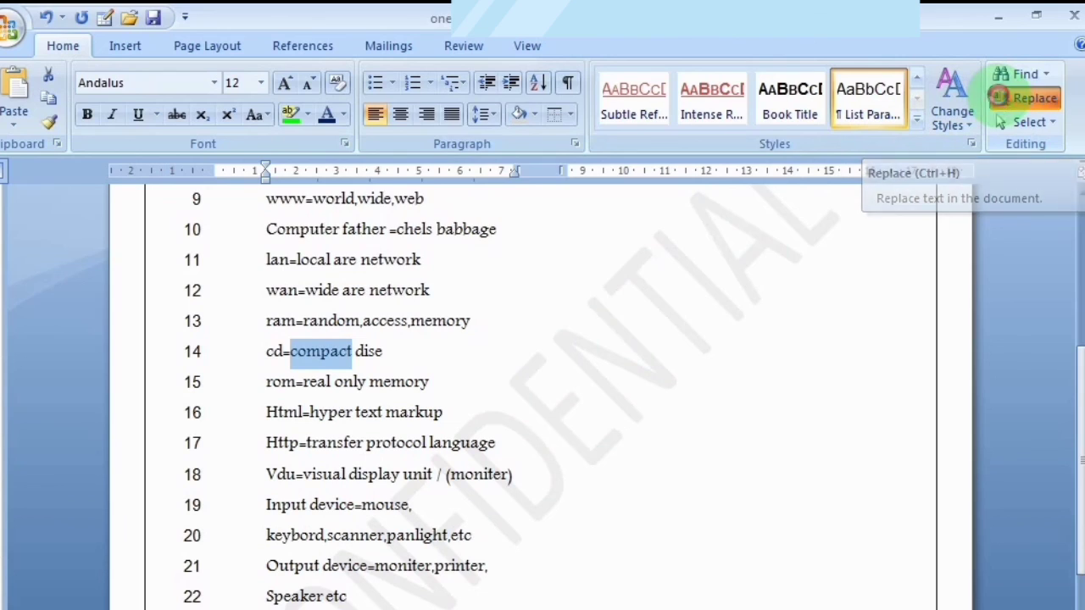
# Replace all occurrences of "compact" with "COMPUTER", continuing the search from the beginning of the document
pyautogui.click(1010, 85)
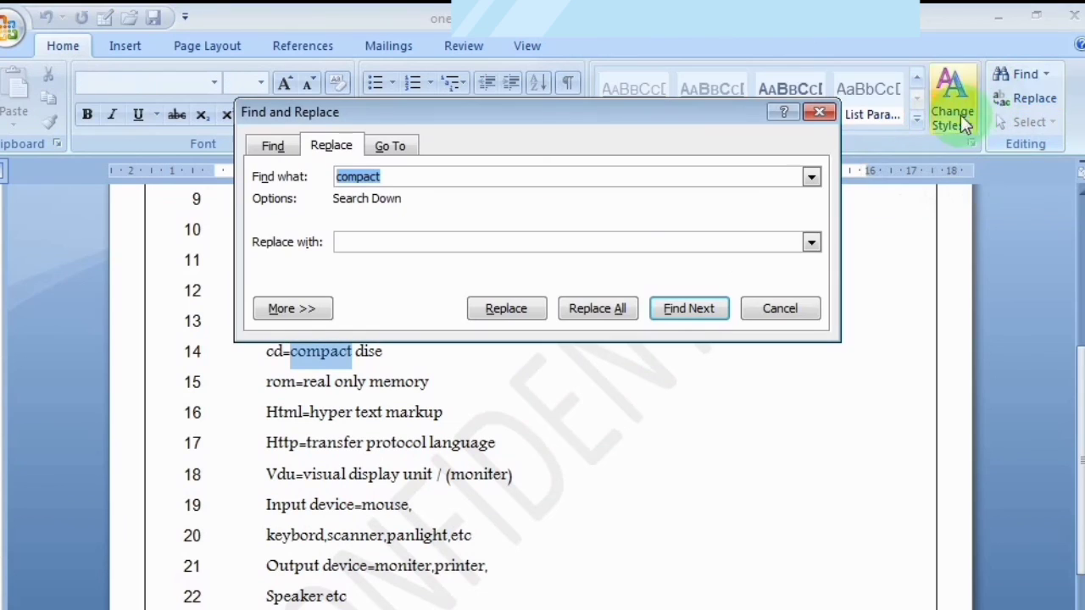
pyautogui.click(408, 237)
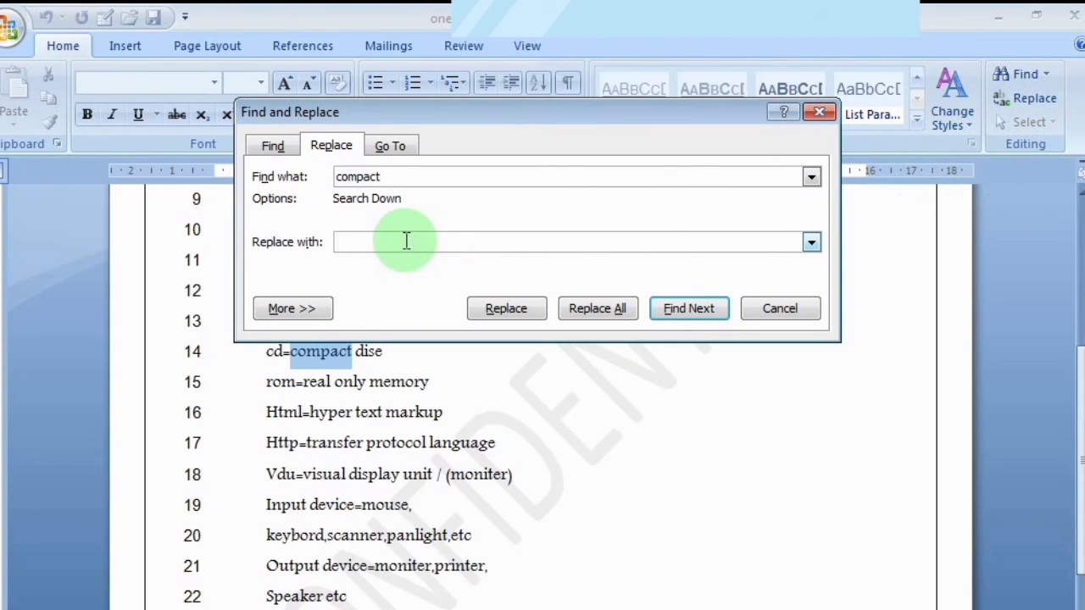
pyautogui.write('COM')
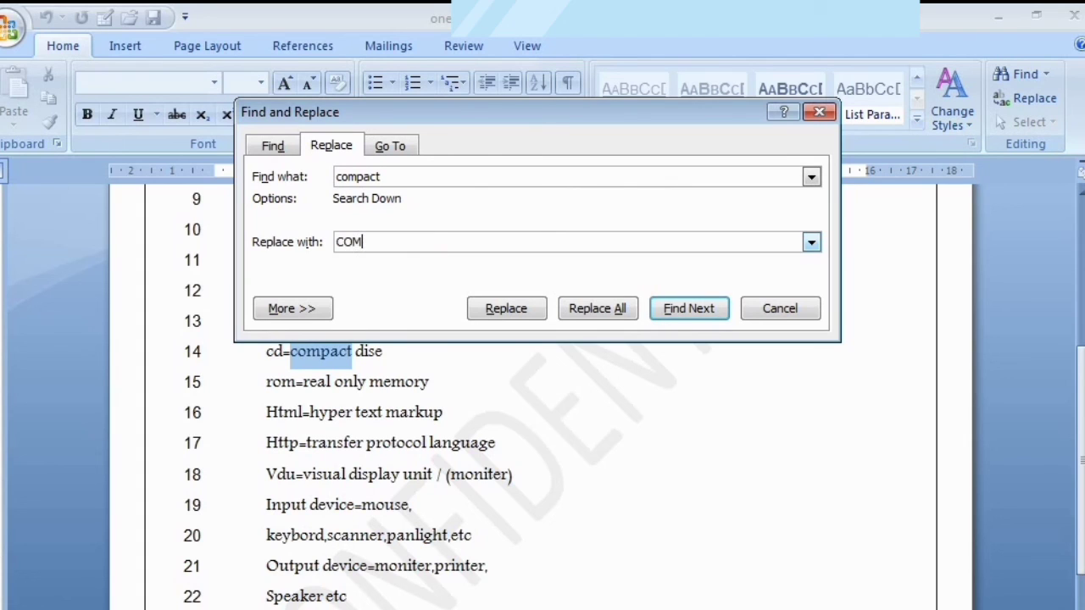
pyautogui.write('PUTER')
pyautogui.click(694, 312)
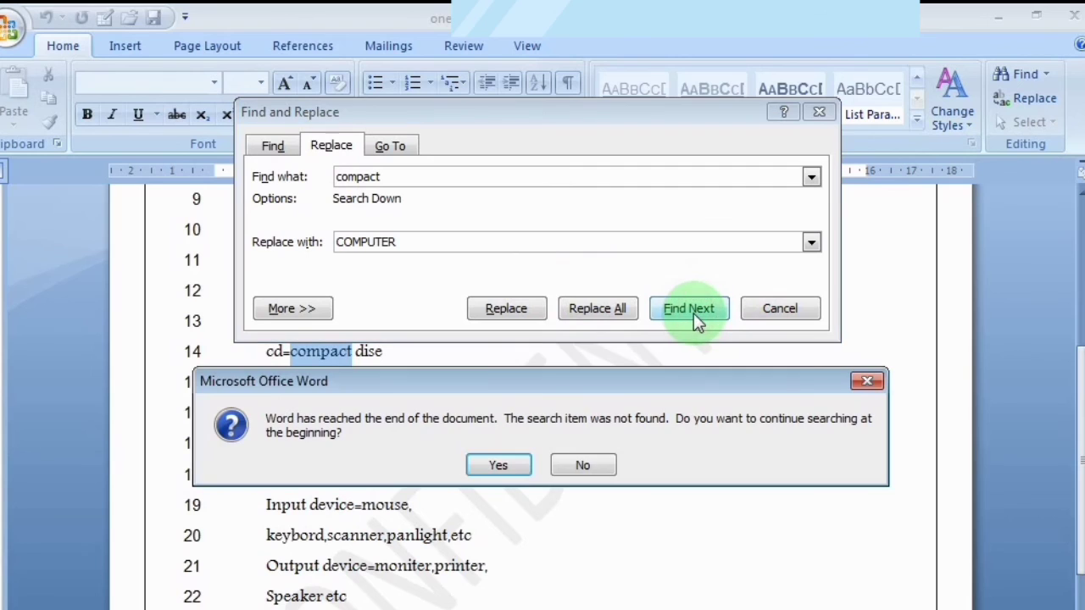
pyautogui.click(492, 463)
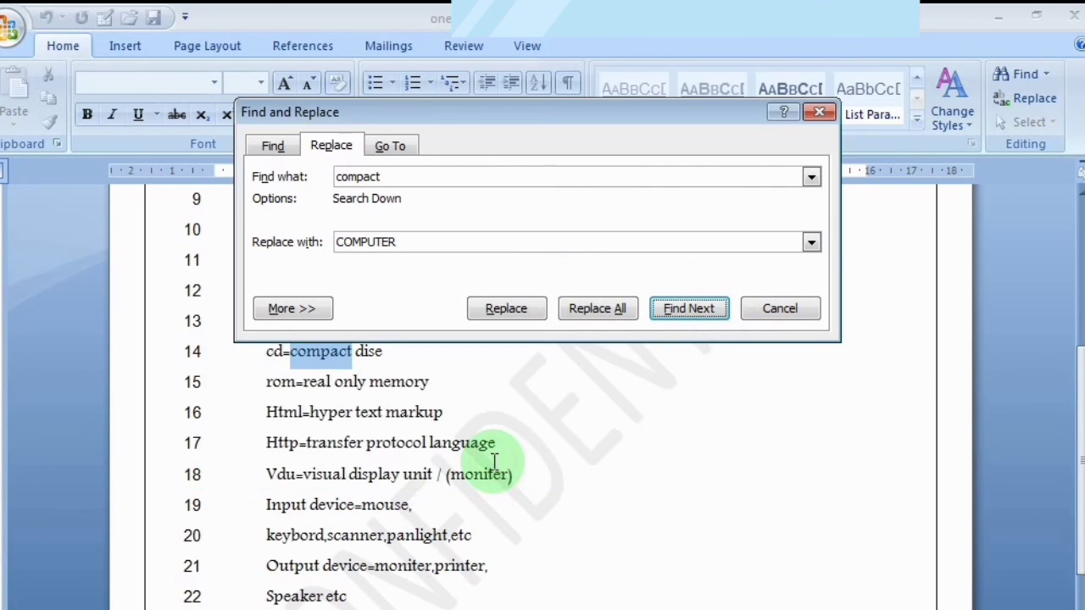
pyautogui.click(593, 309)
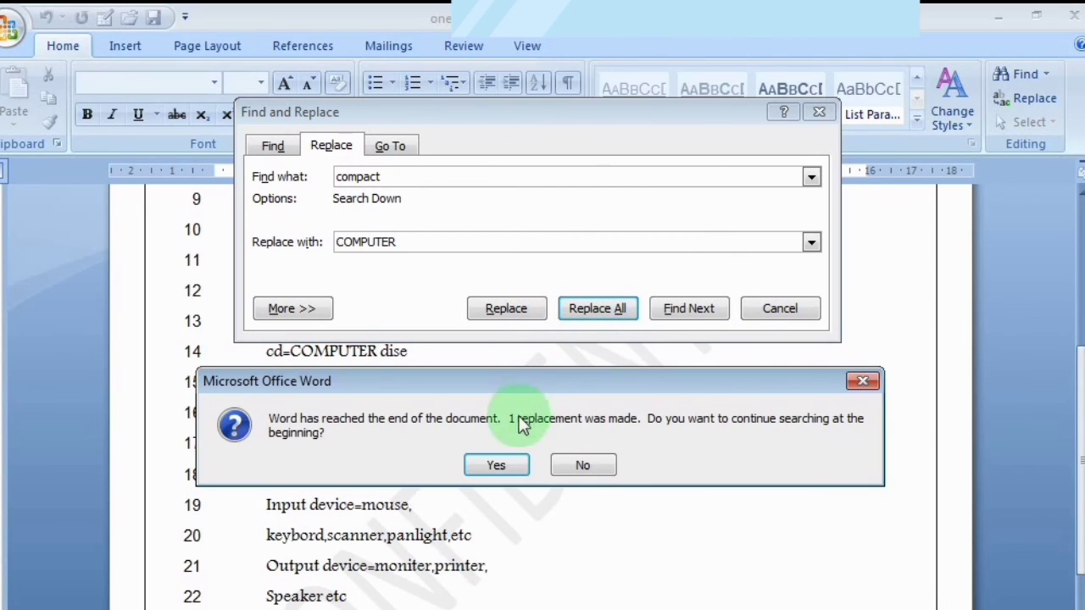
pyautogui.click(508, 469)
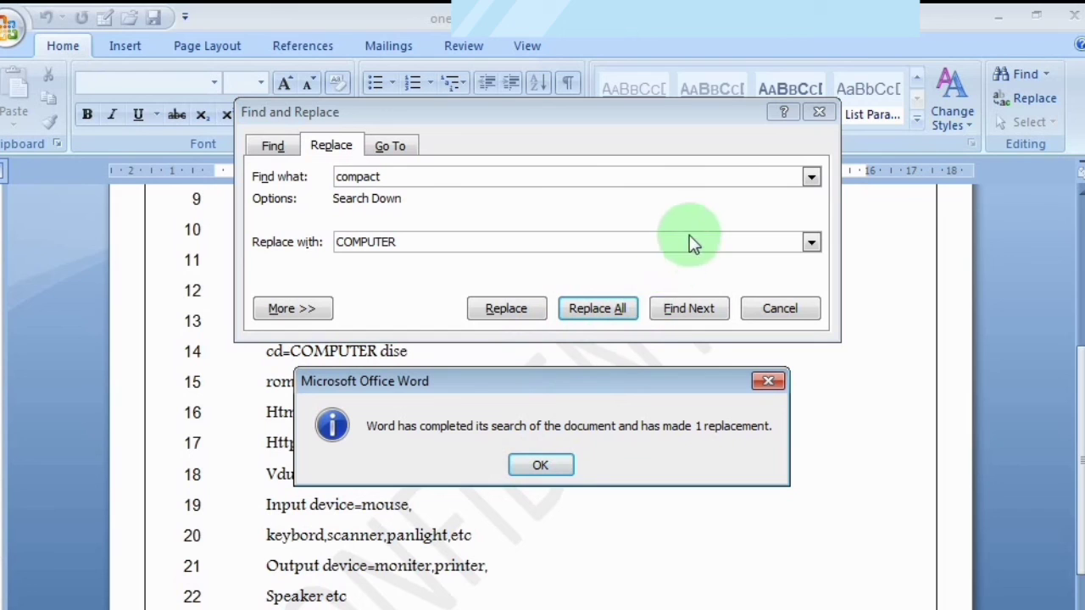
pyautogui.click(547, 474)
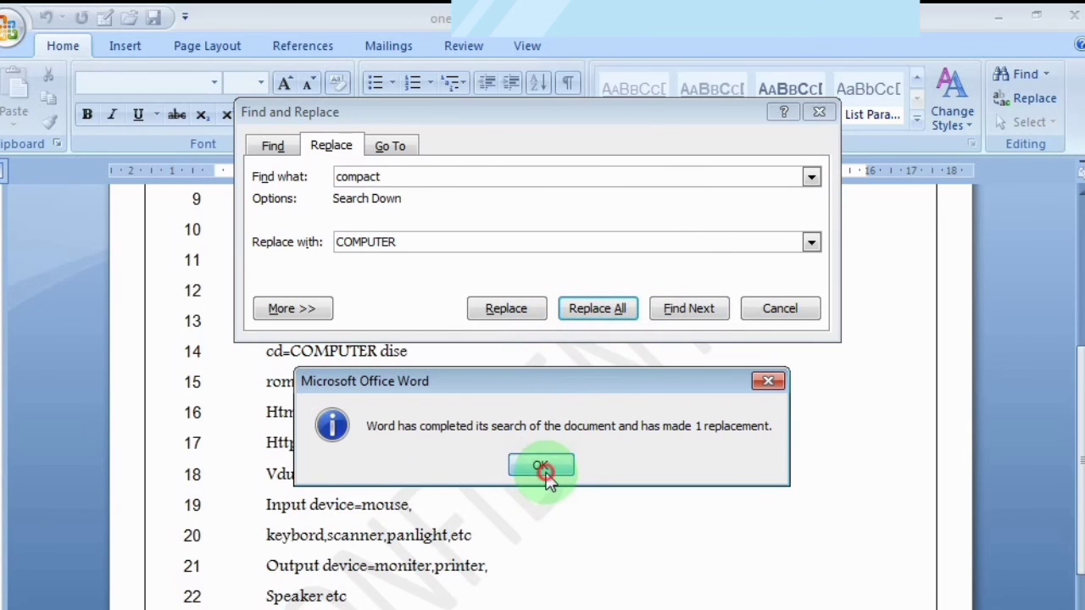
# Replace the word "COMPUTER" in the "cd=" line with "COMPACT", continue searching from the beginning, close the replace dialog and check the line
pyautogui.click(824, 113)
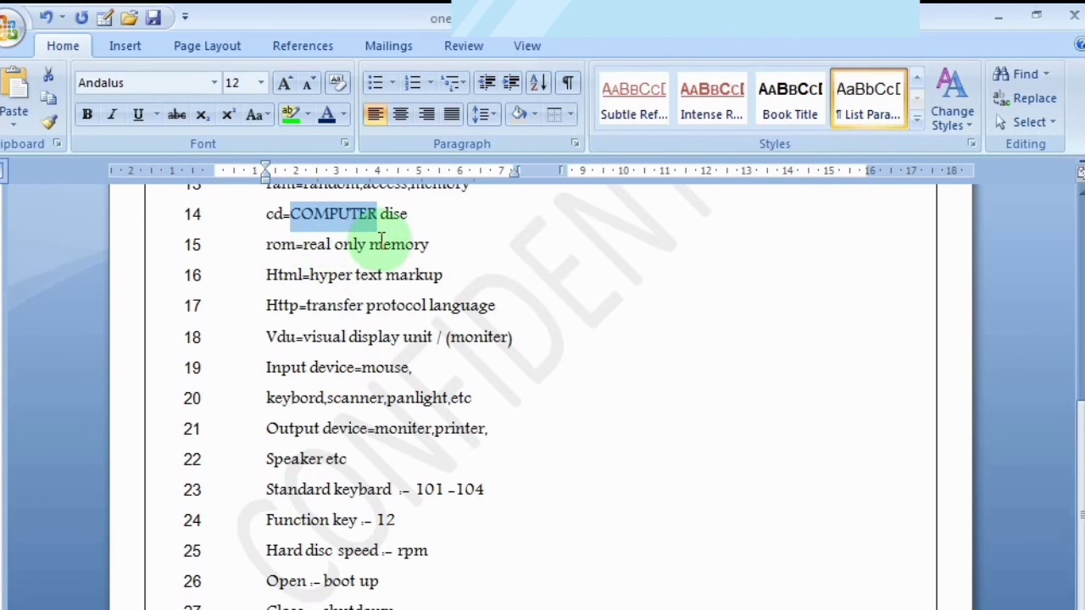
pyautogui.scroll(1, 424, 245)
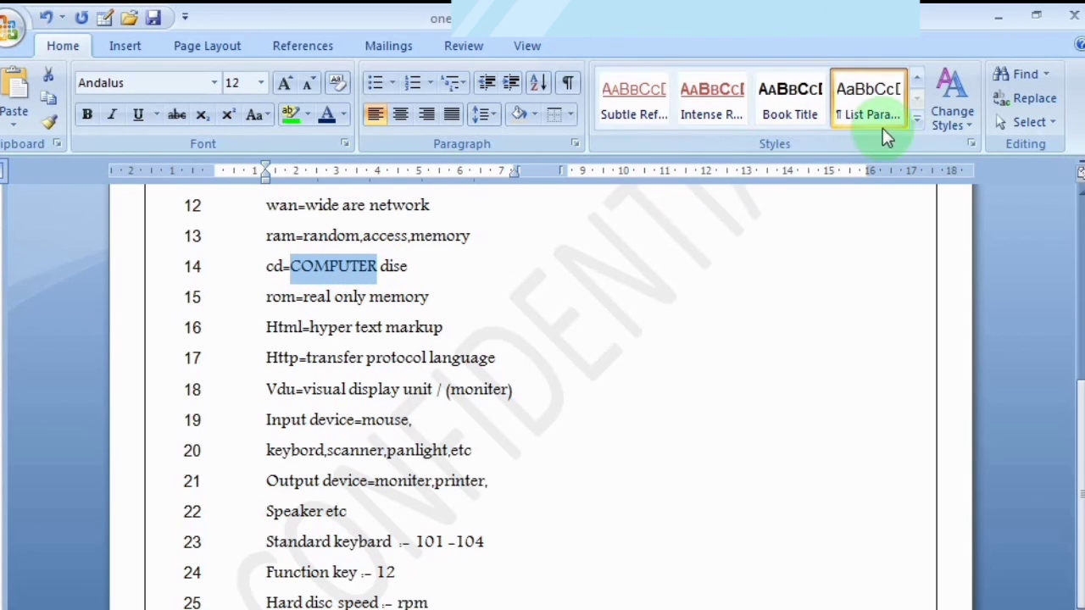
pyautogui.click(994, 98)
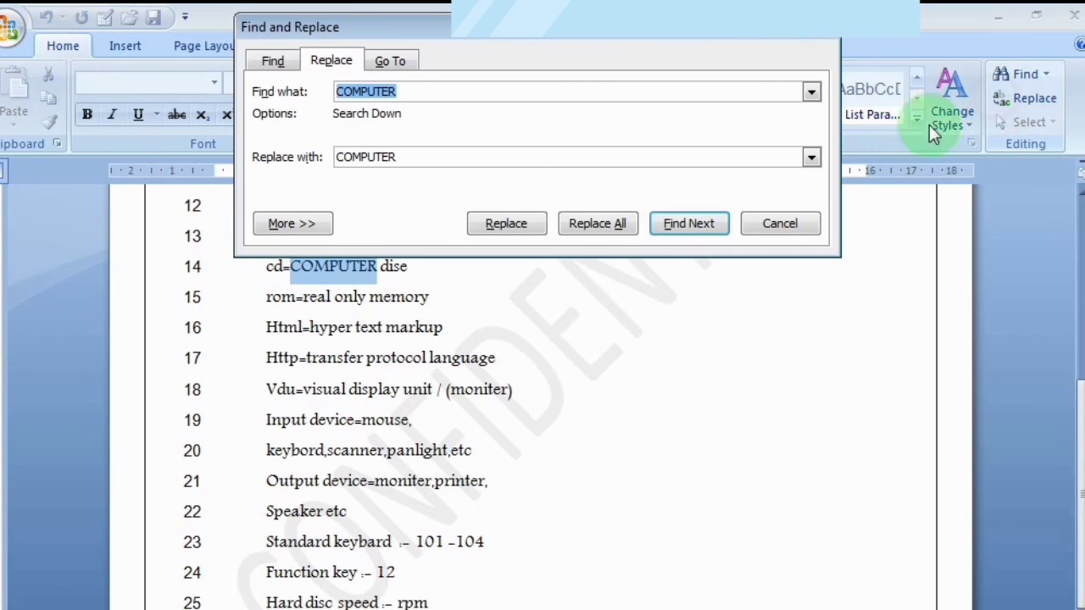
pyautogui.doubleClick(423, 154)
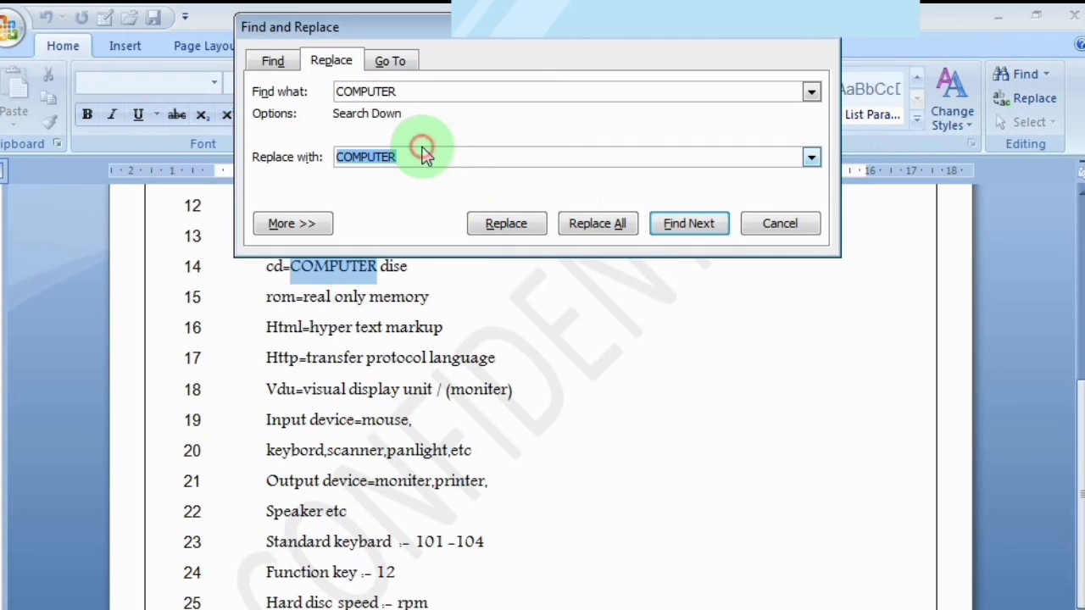
pyautogui.press('BackSpace')
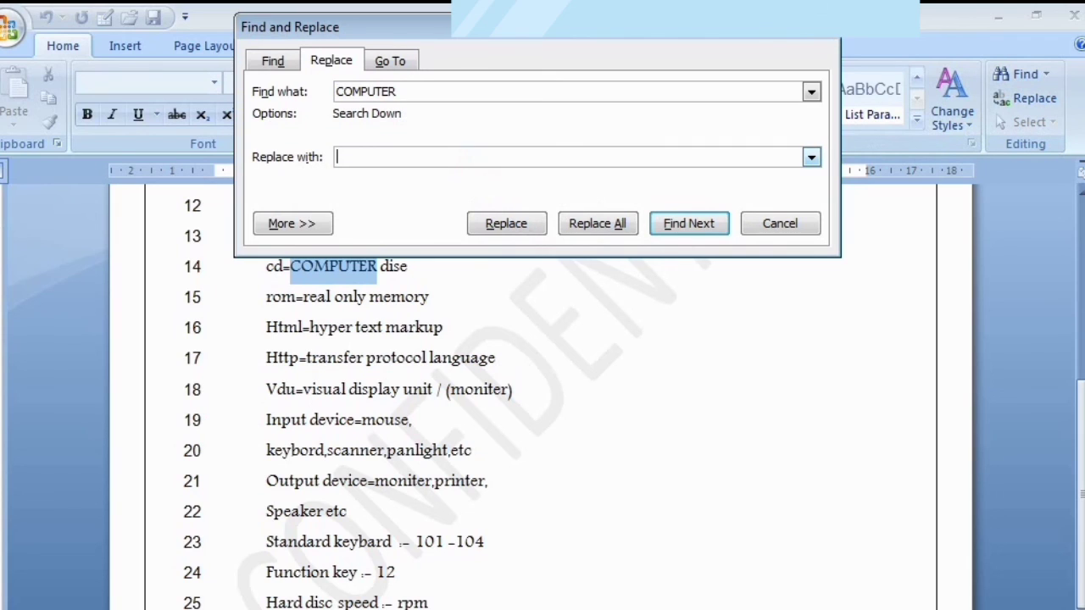
pyautogui.write('COMPACT')
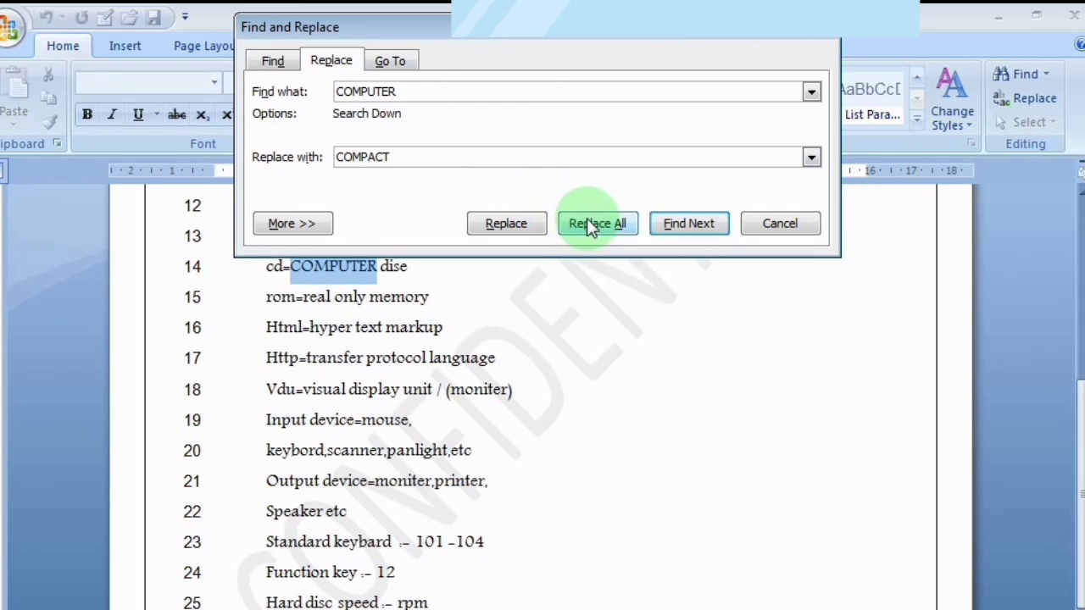
pyautogui.click(508, 227)
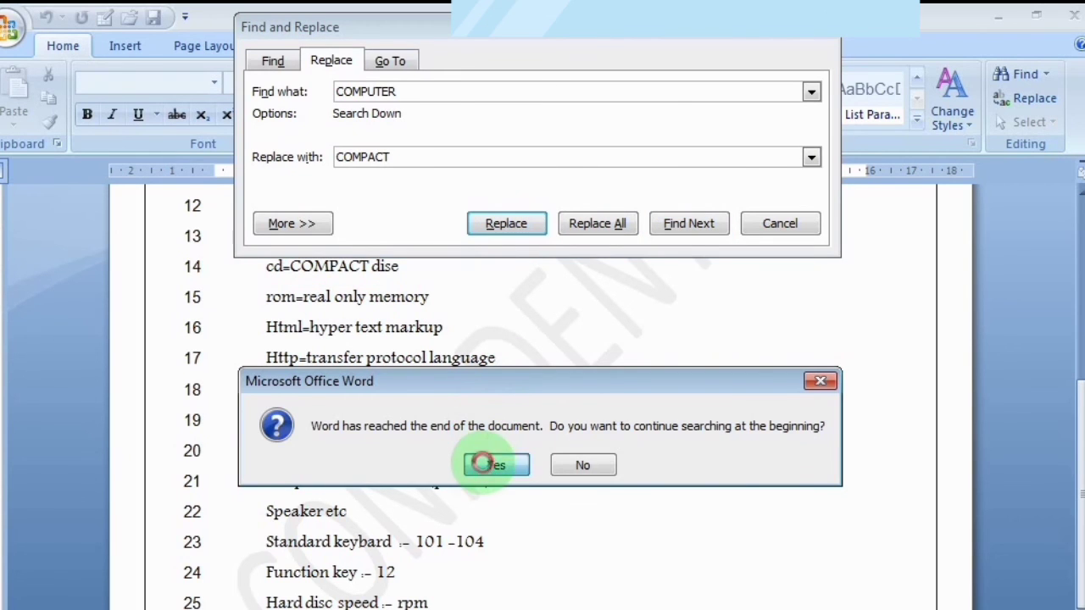
pyautogui.click(486, 465)
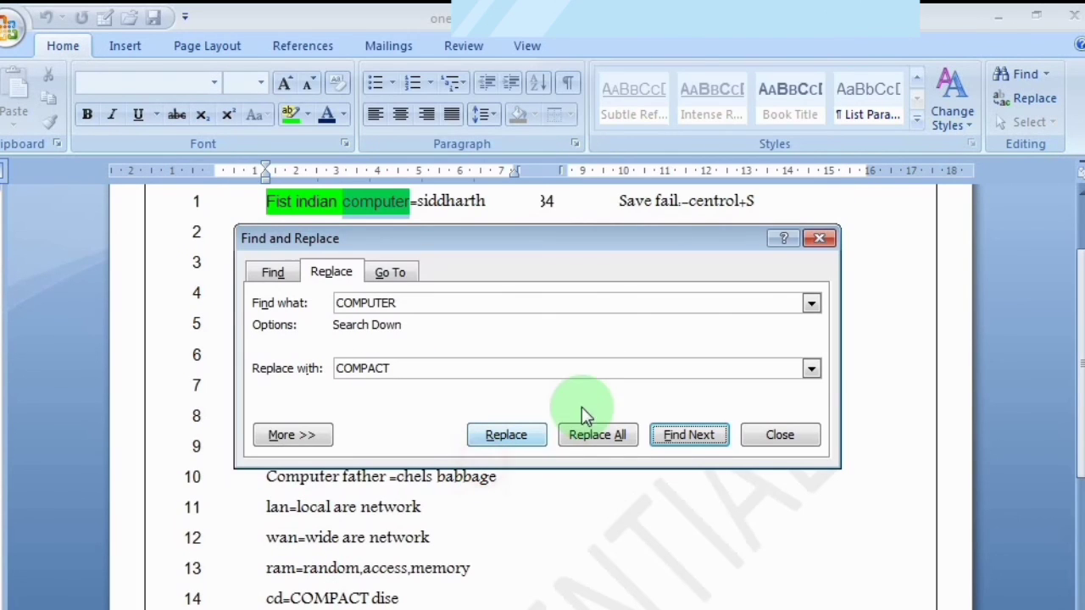
pyautogui.click(819, 238)
pyautogui.scroll(-2, 416, 359)
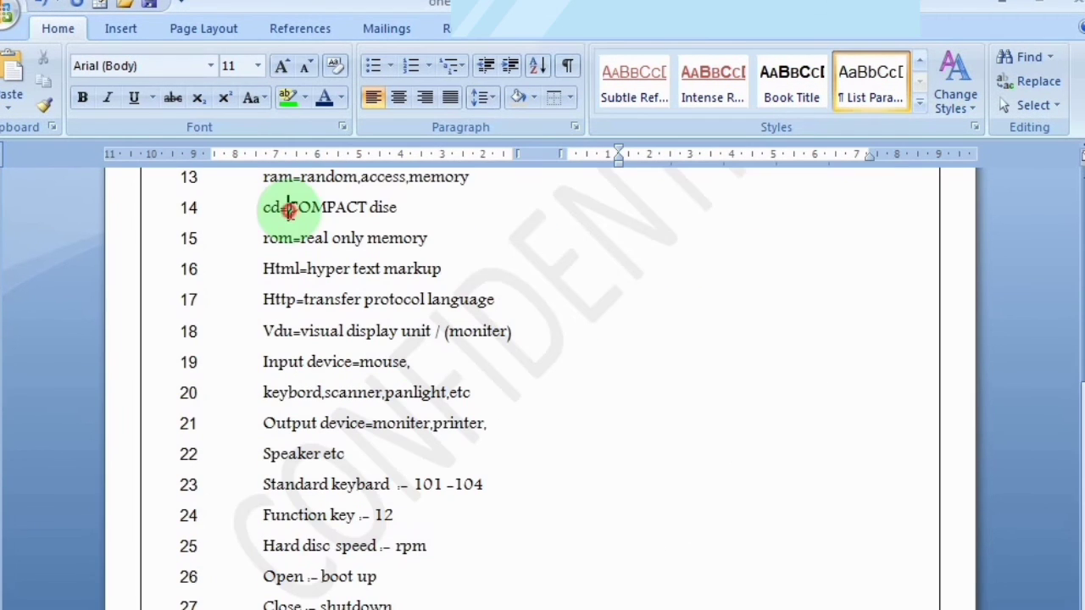
pyautogui.moveTo(289, 210); pyautogui.dragTo(378, 191)
pyautogui.click(397, 207)
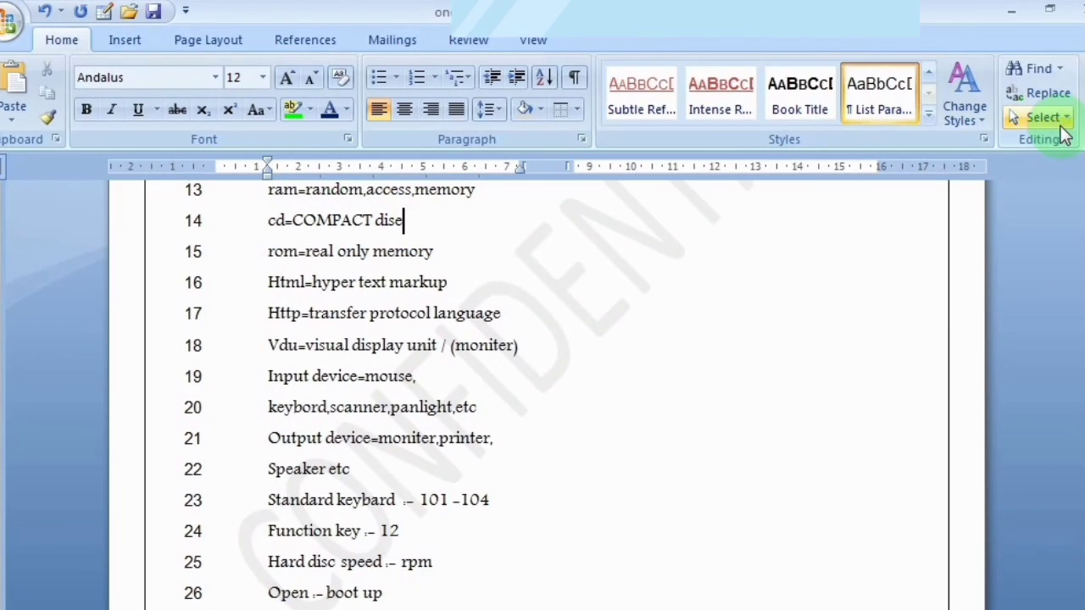
# Select all the text in the document and clear the selection, demonstrating Select All twice
pyautogui.click(1066, 117)
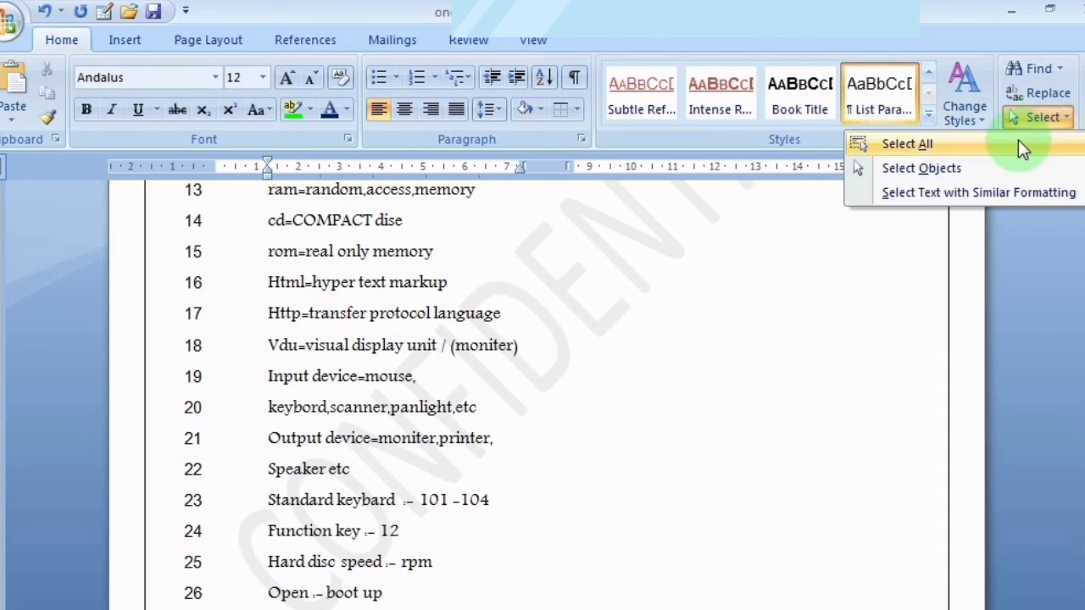
pyautogui.click(978, 144)
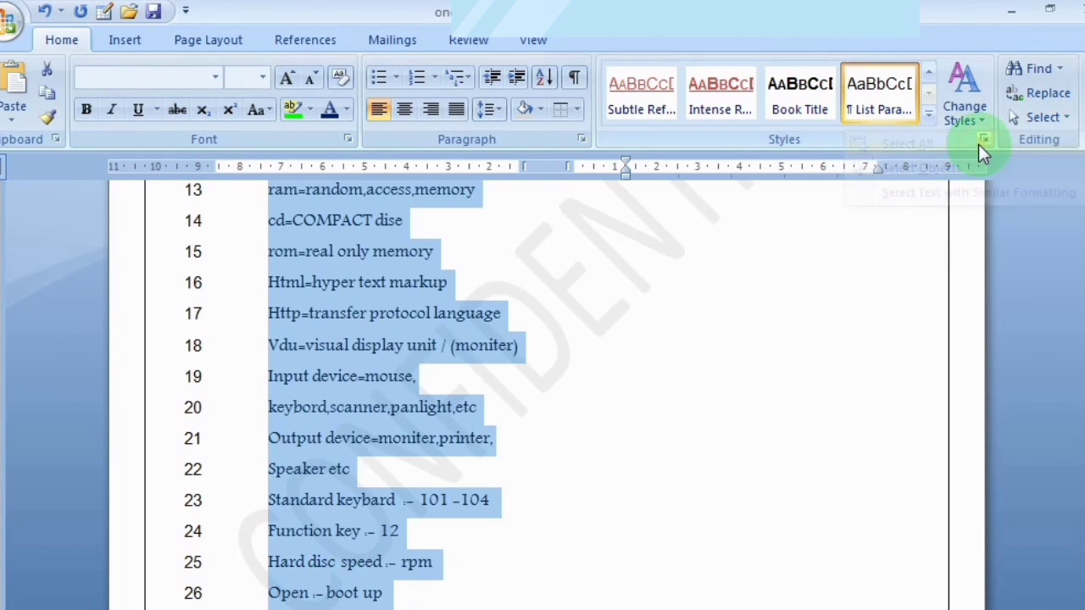
pyautogui.click(1041, 117)
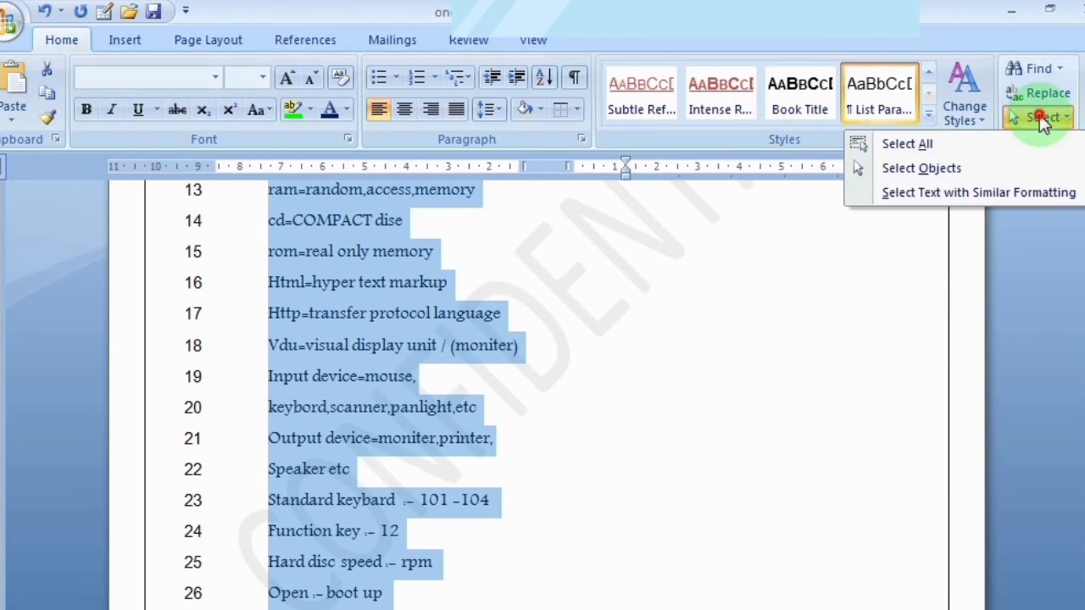
pyautogui.click(985, 148)
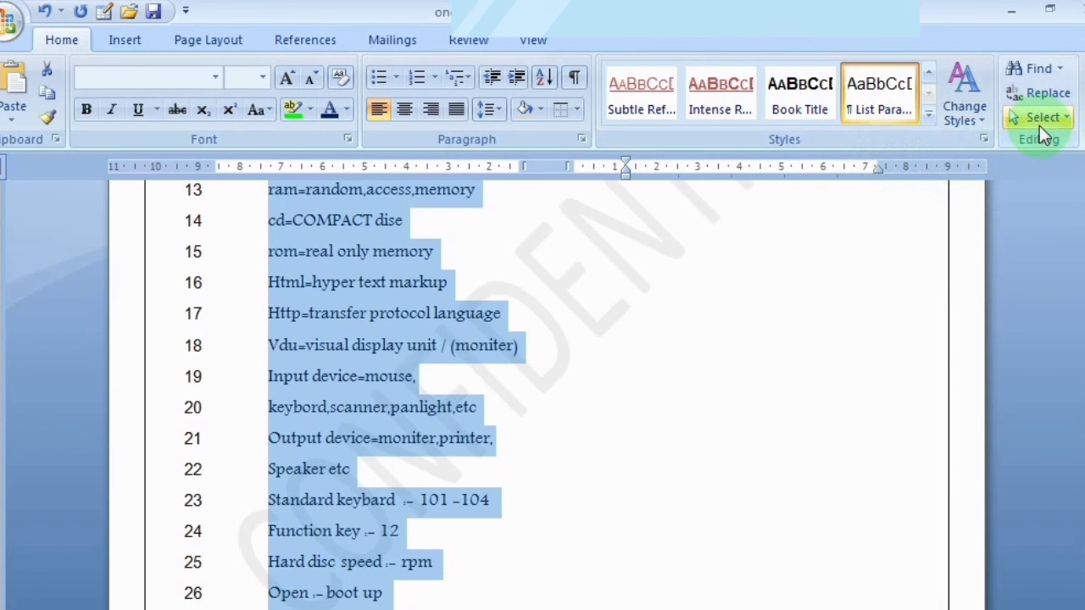
pyautogui.click(729, 333)
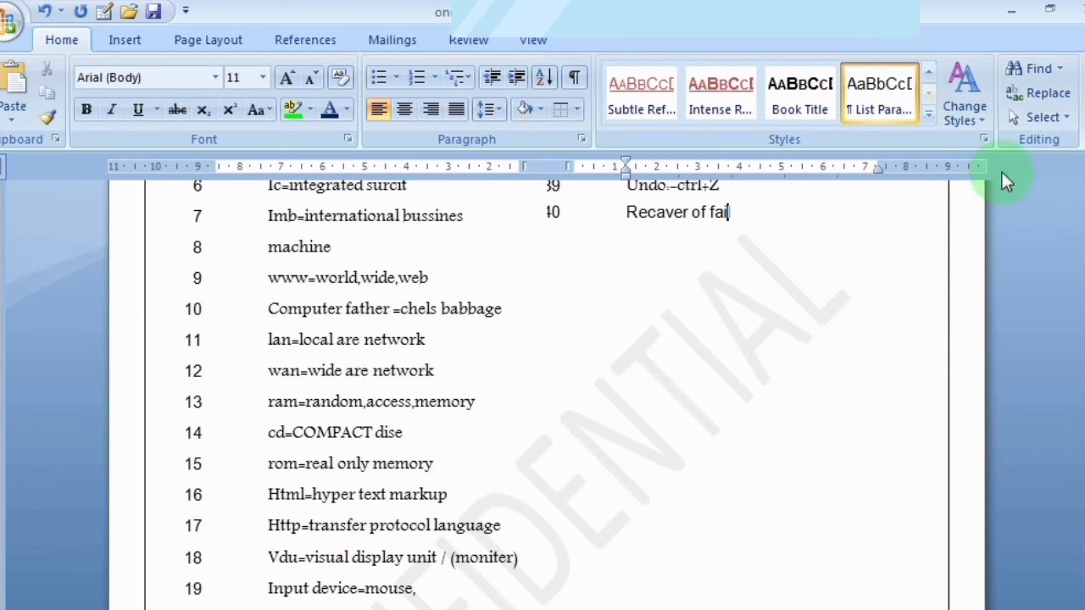
pyautogui.click(1031, 121)
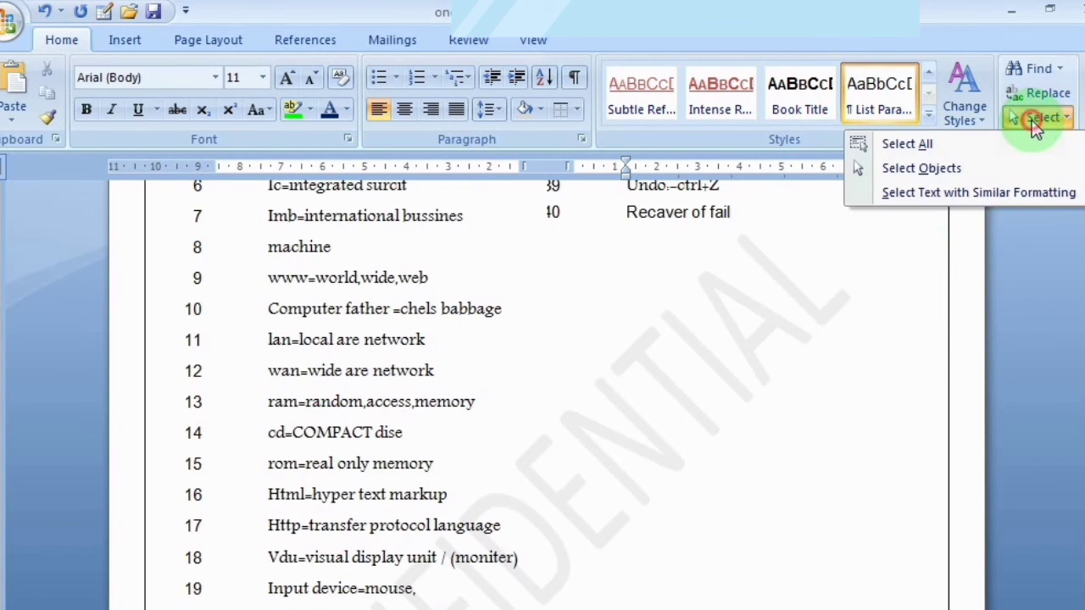
pyautogui.click(977, 145)
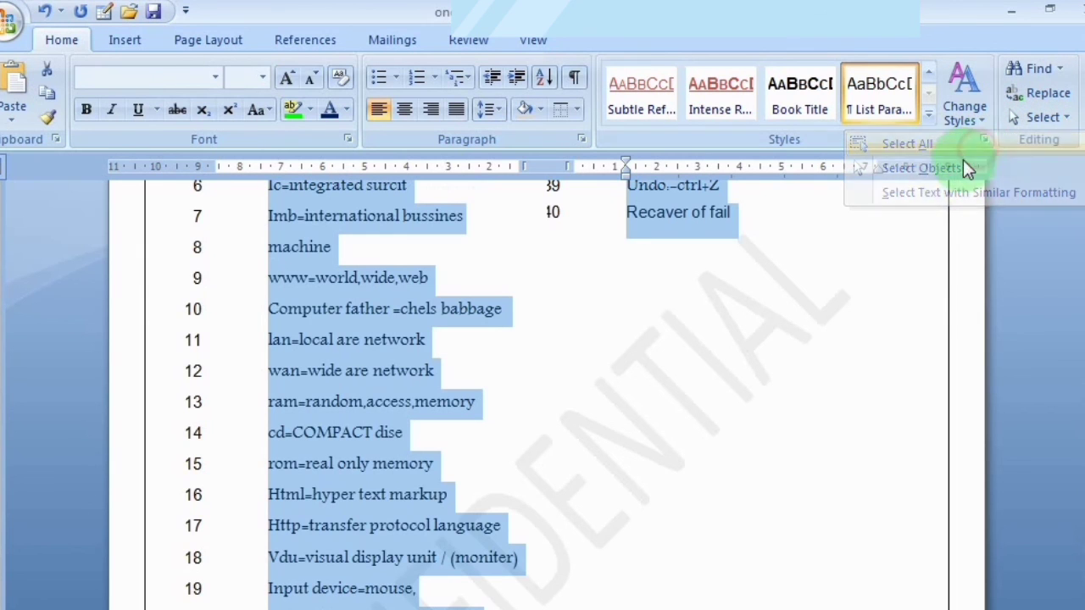
pyautogui.click(663, 373)
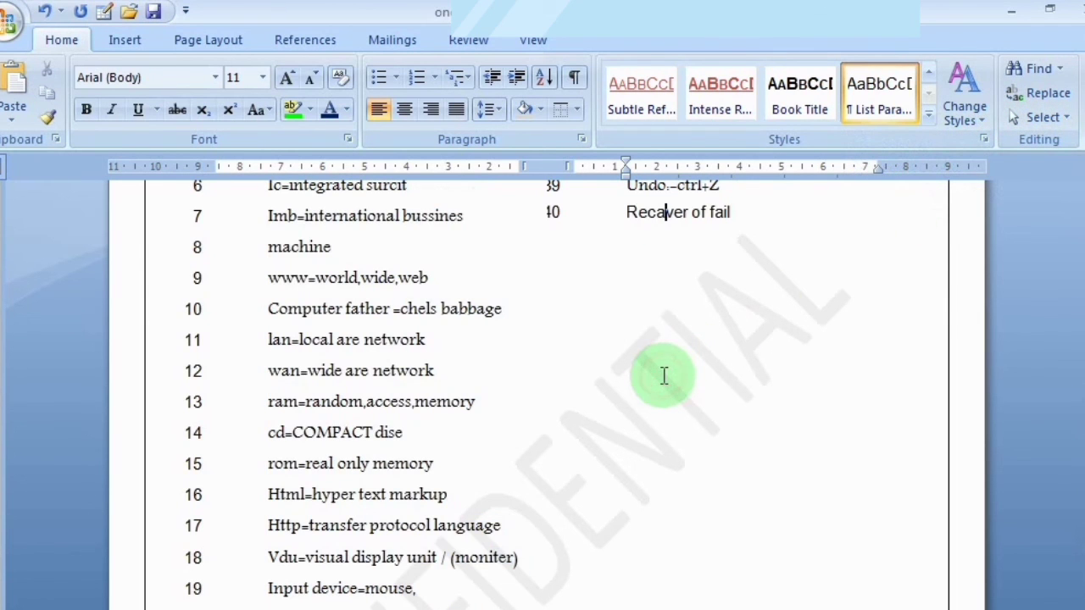
pyautogui.scroll(5, 840, 347)
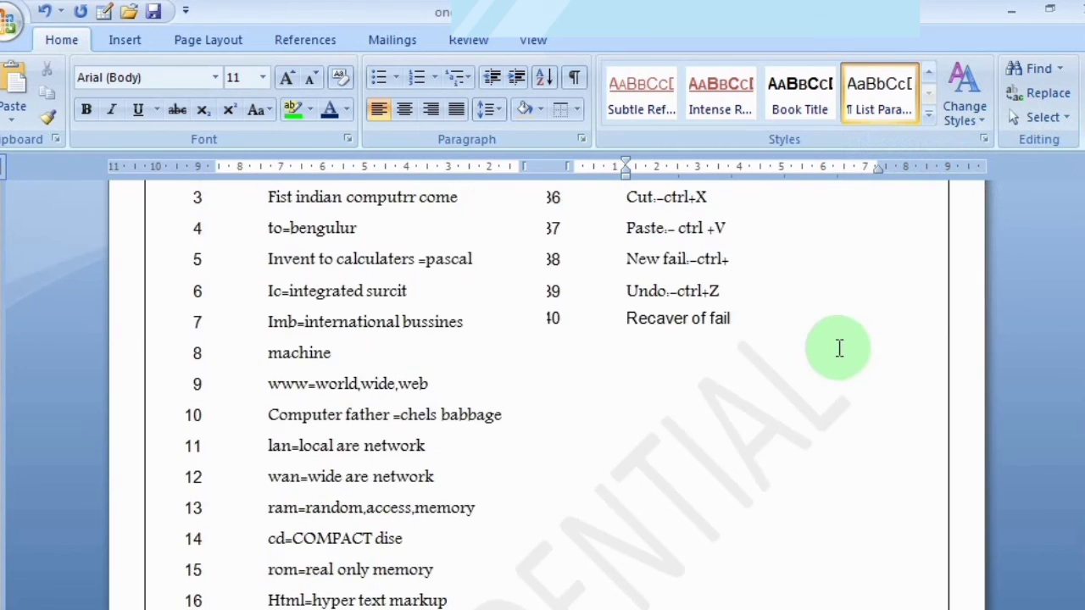